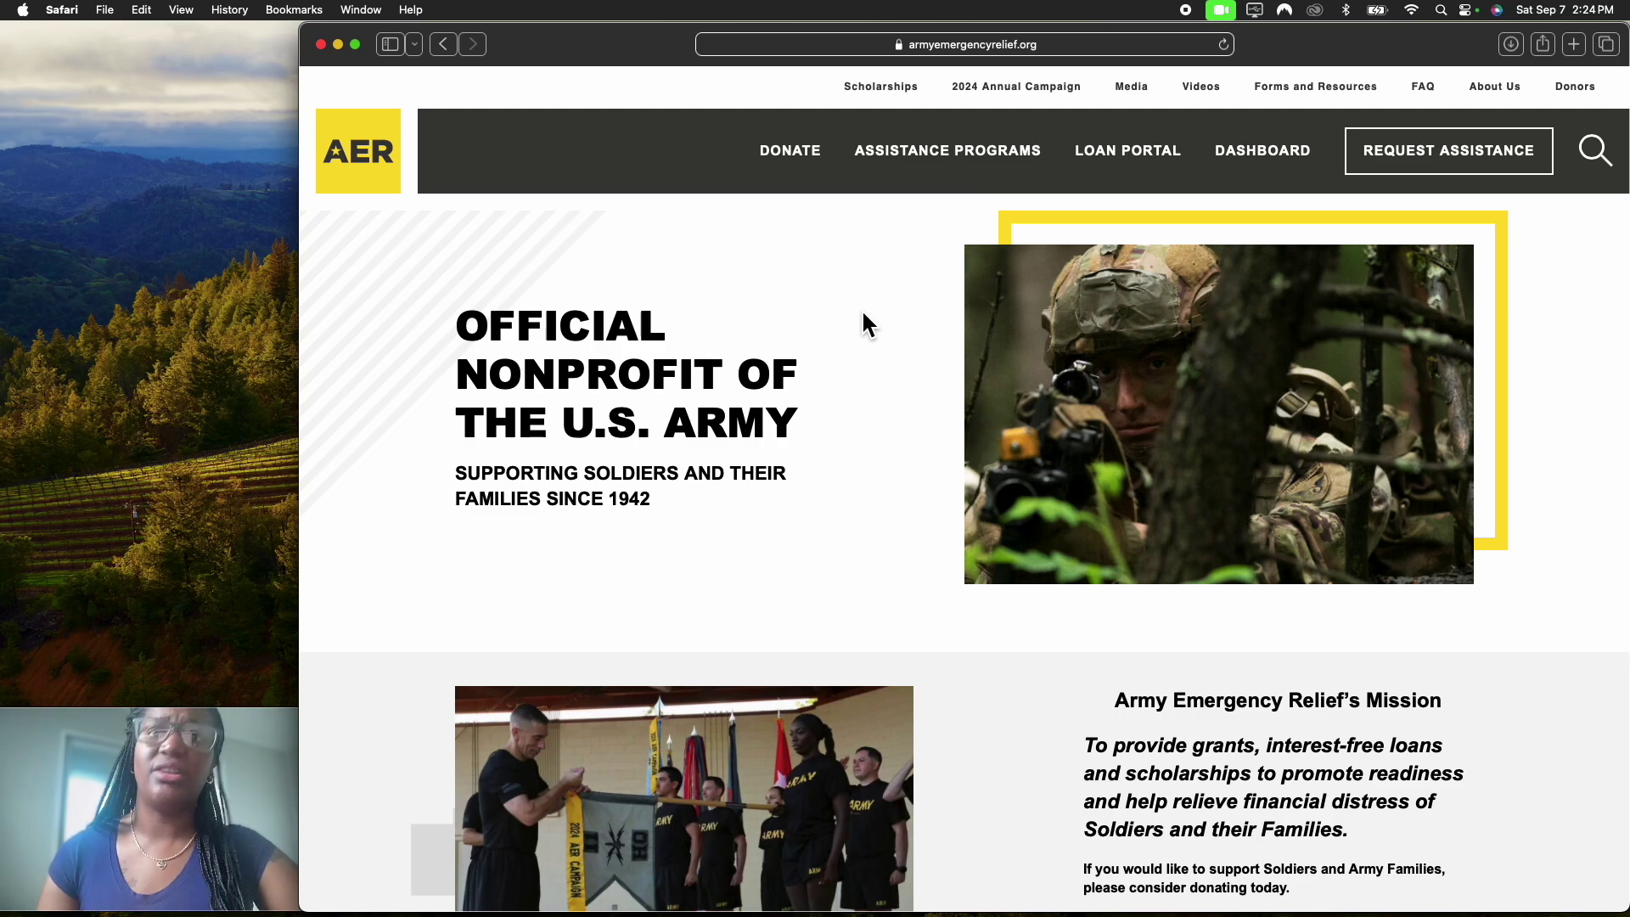
Step: Look over the Army Emergency Relief homepage and open its Scholarships page
{"action": "scroll", "coordinate": [863, 322], "scroll_direction": "down", "scroll_amount": 10}
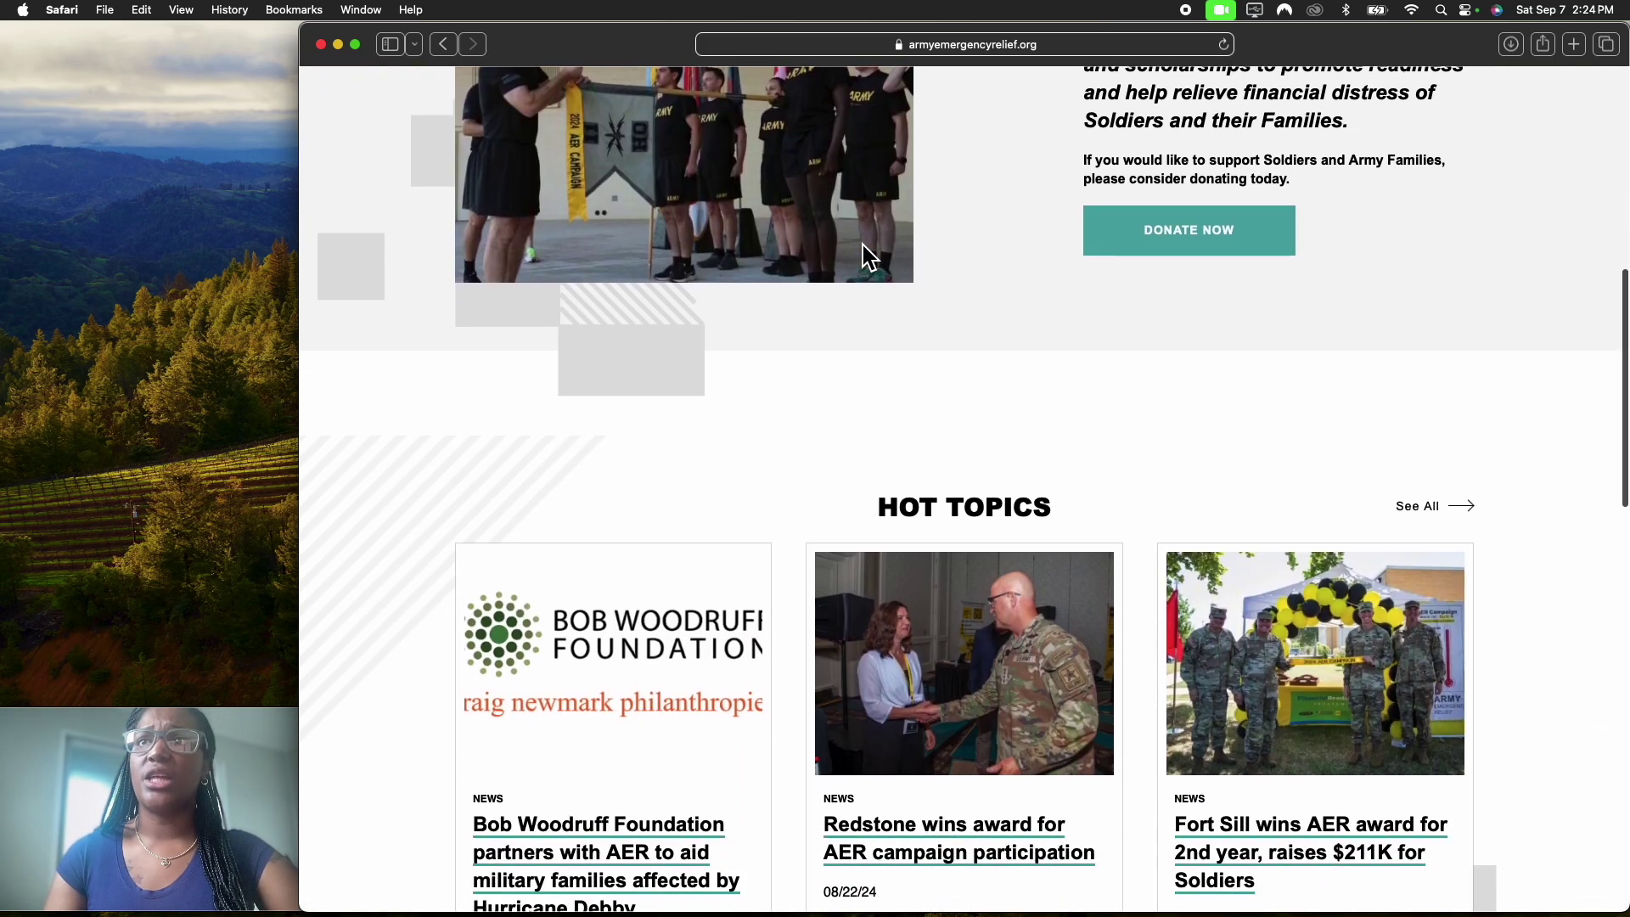
{"action": "scroll", "coordinate": [863, 248], "scroll_direction": "down", "scroll_amount": 10}
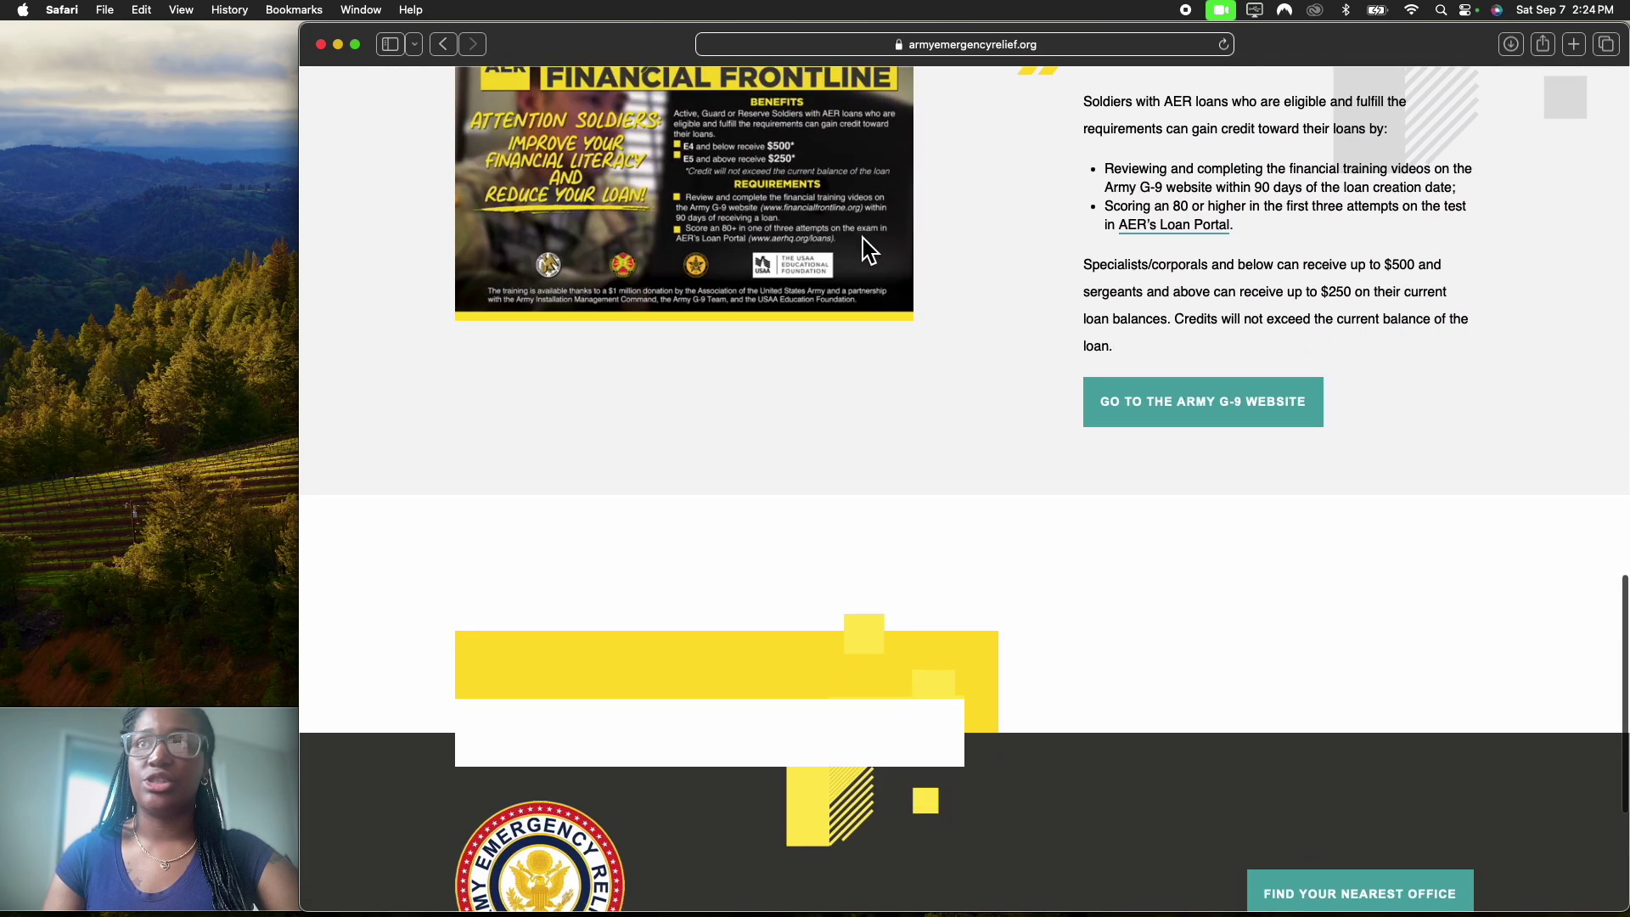
{"action": "scroll", "coordinate": [863, 248], "scroll_direction": "up", "scroll_amount": 10}
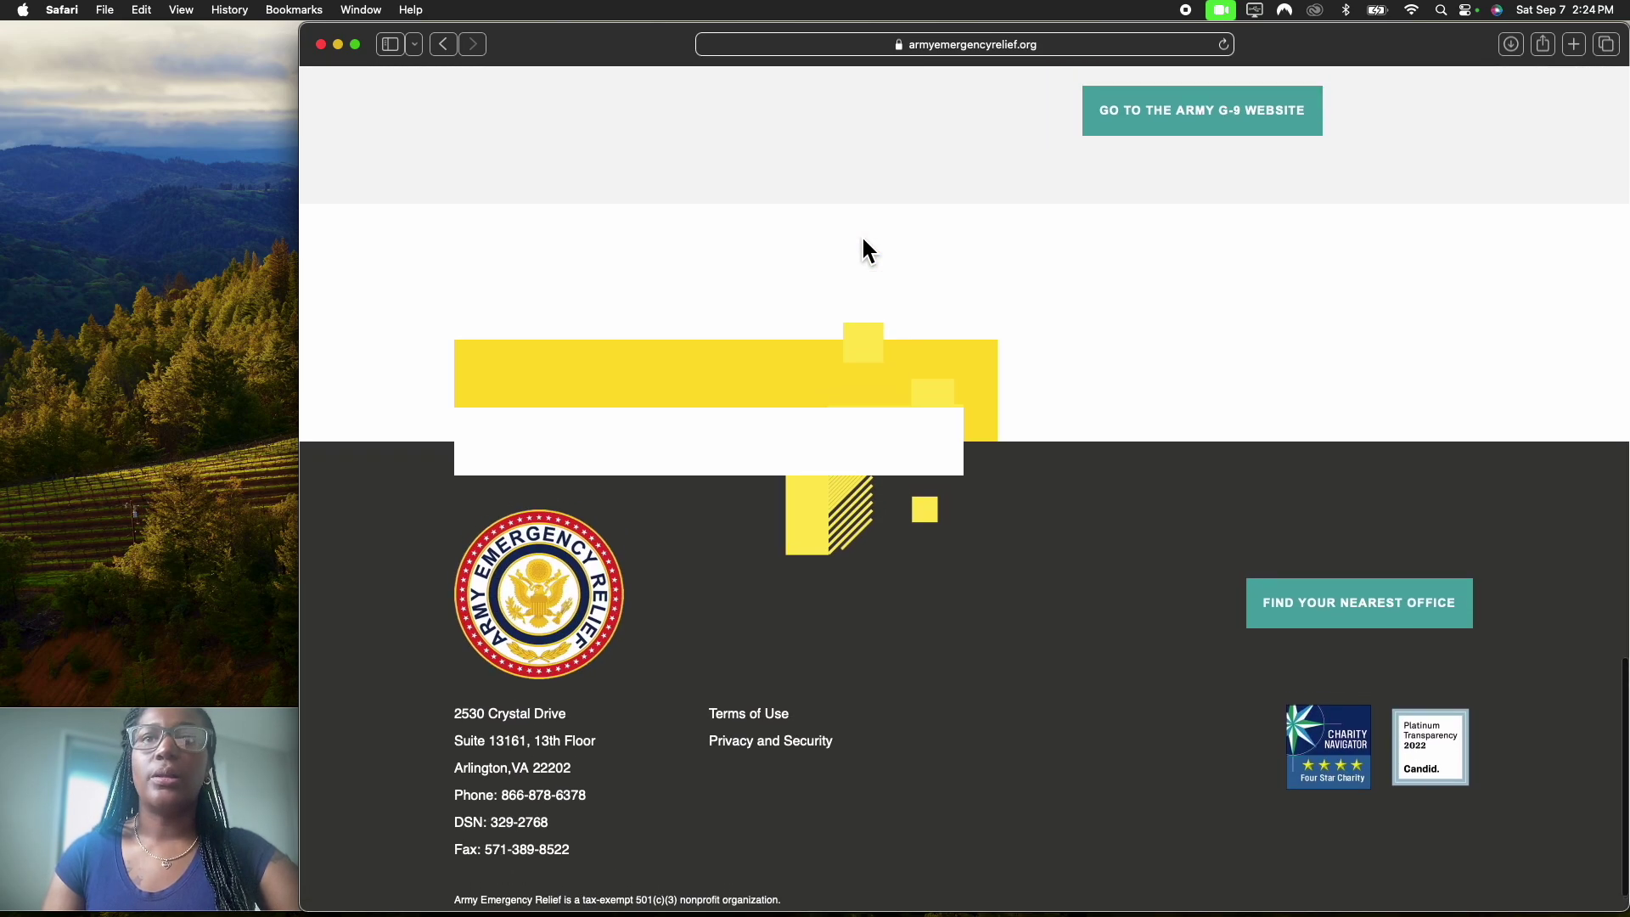
{"action": "scroll", "coordinate": [861, 234], "scroll_direction": "up", "scroll_amount": 10}
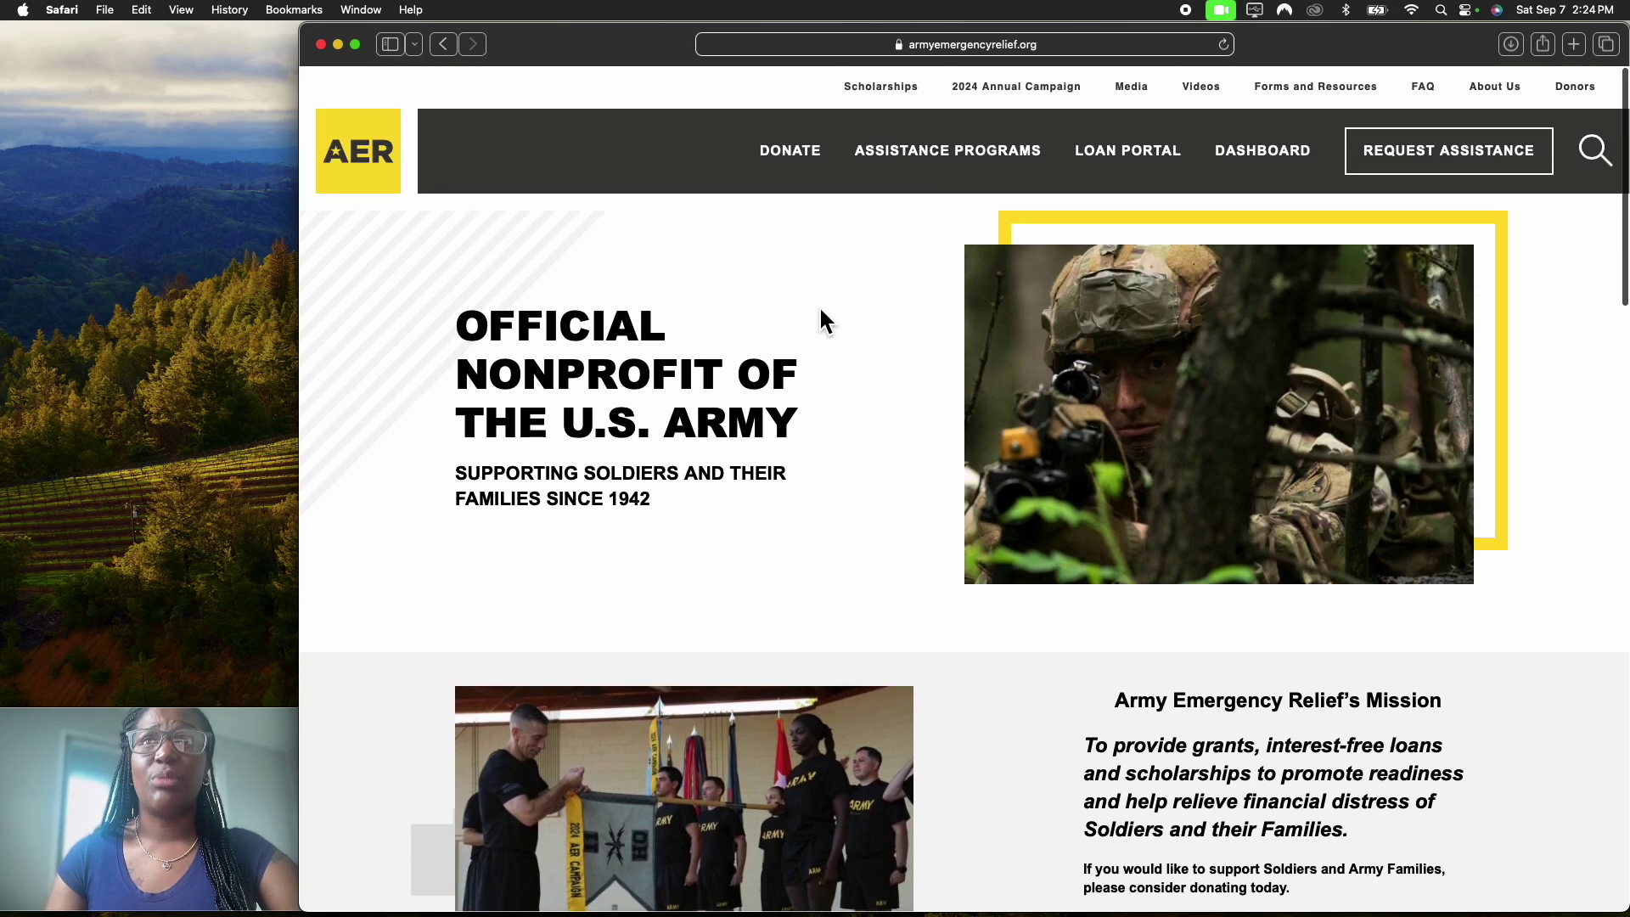
{"action": "left_click", "coordinate": [898, 100]}
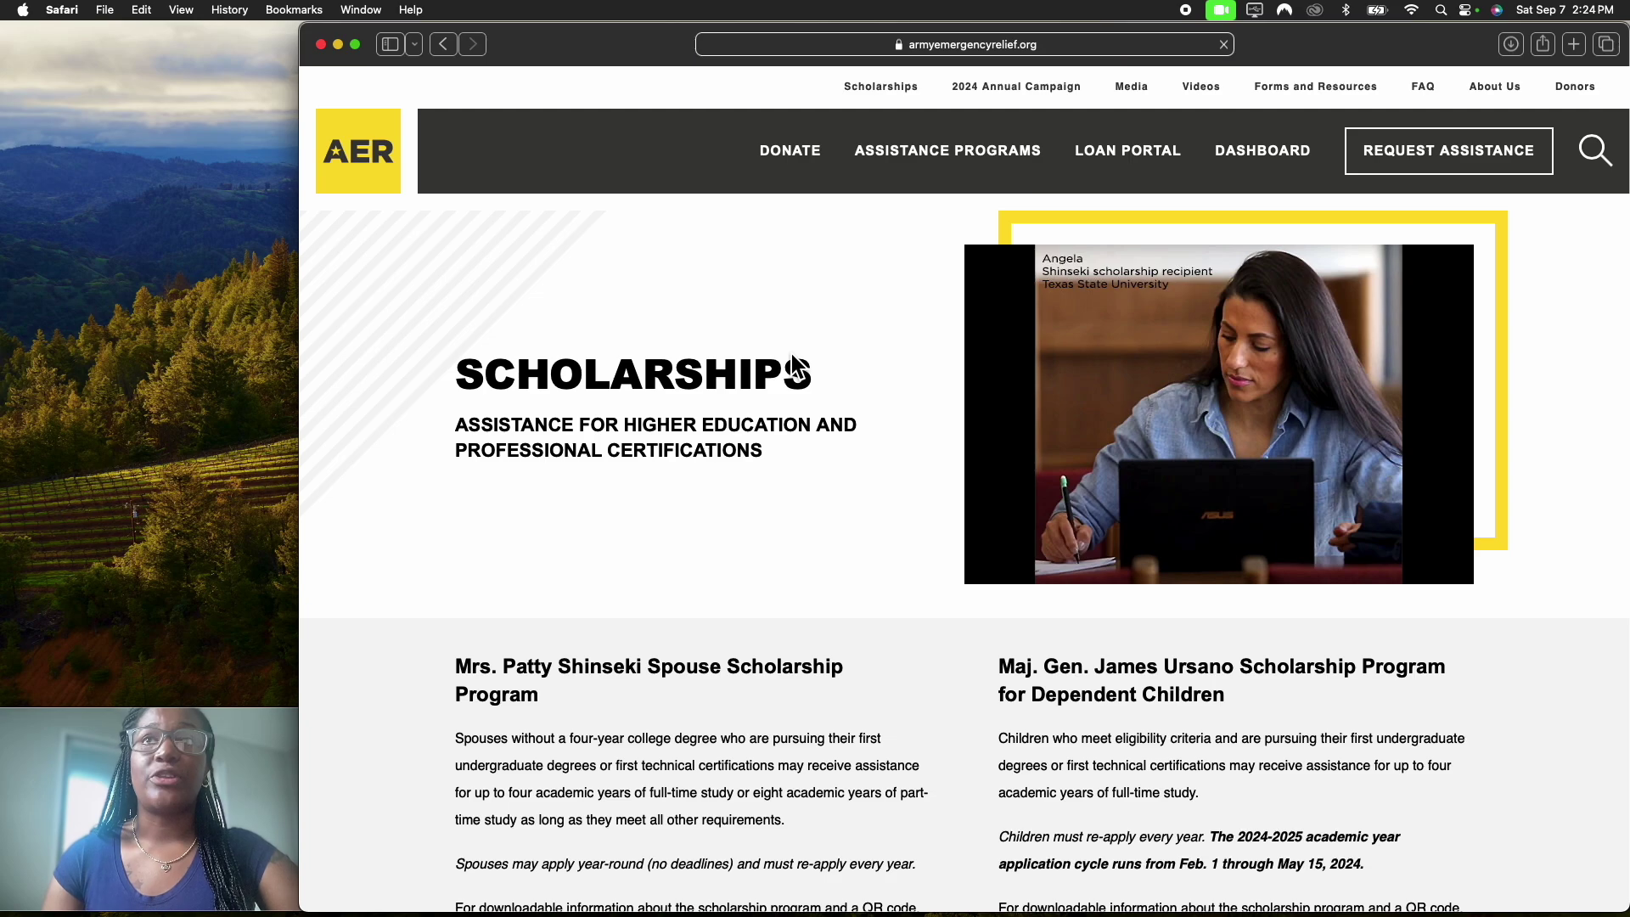
Step: Review the spouse and dependent children scholarship summaries, and open the application page for the Mrs. Patty Shinseki Spouse Scholarship Program
{"action": "scroll", "coordinate": [795, 370], "scroll_direction": "down", "scroll_amount": 3}
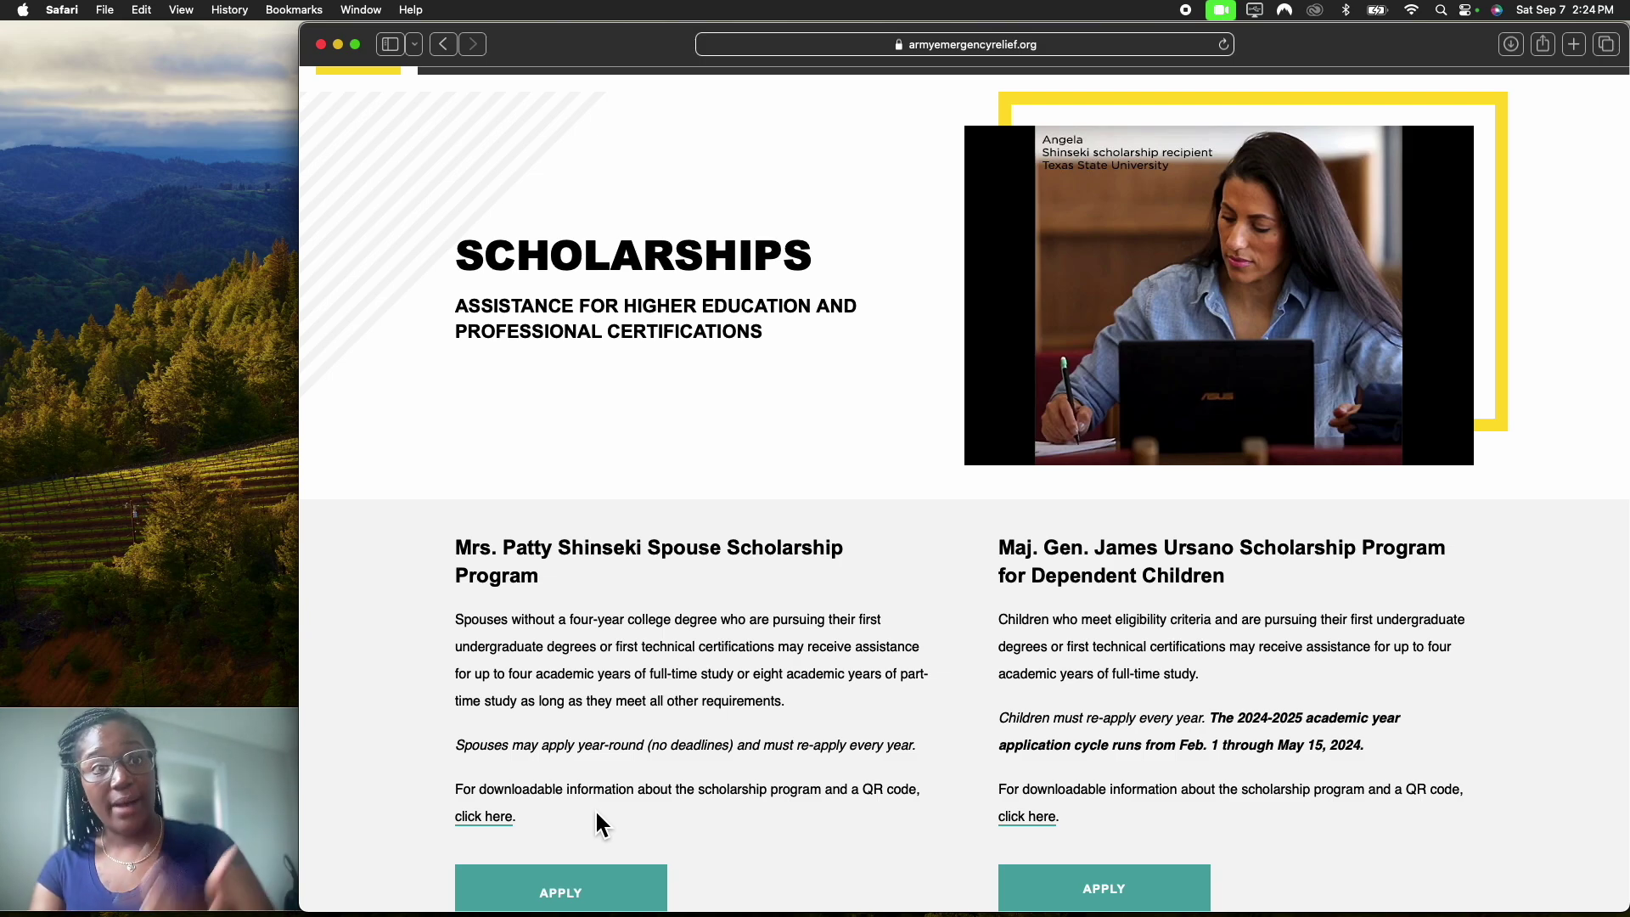
{"action": "scroll", "coordinate": [596, 822], "scroll_direction": "down", "scroll_amount": 2}
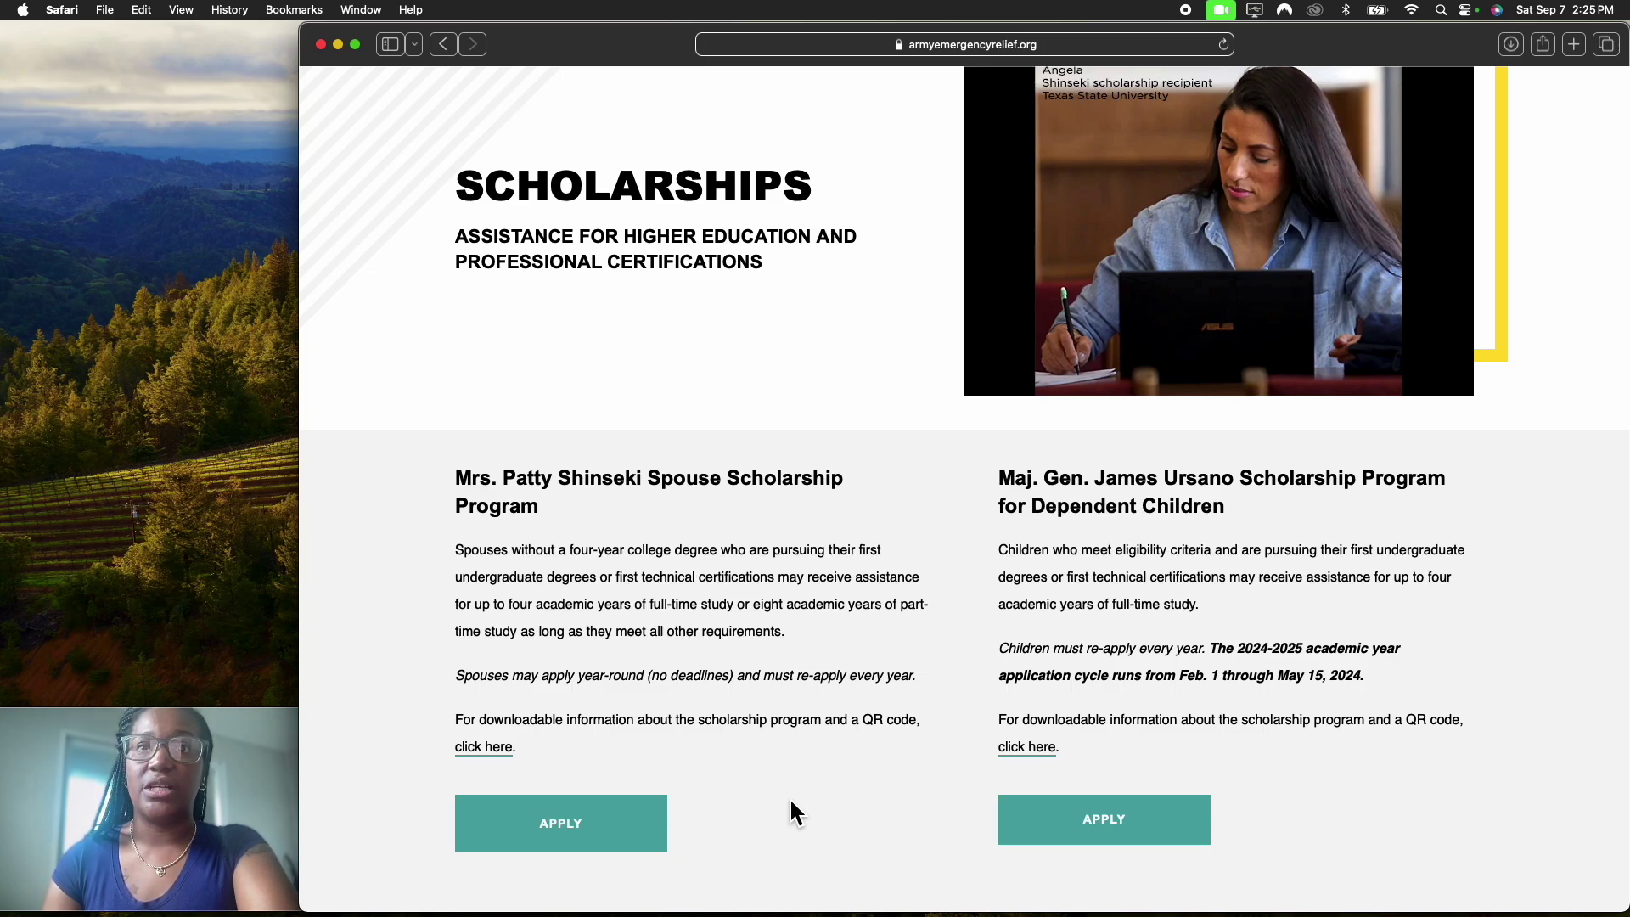
{"action": "scroll", "coordinate": [793, 810], "scroll_direction": "down", "scroll_amount": 1}
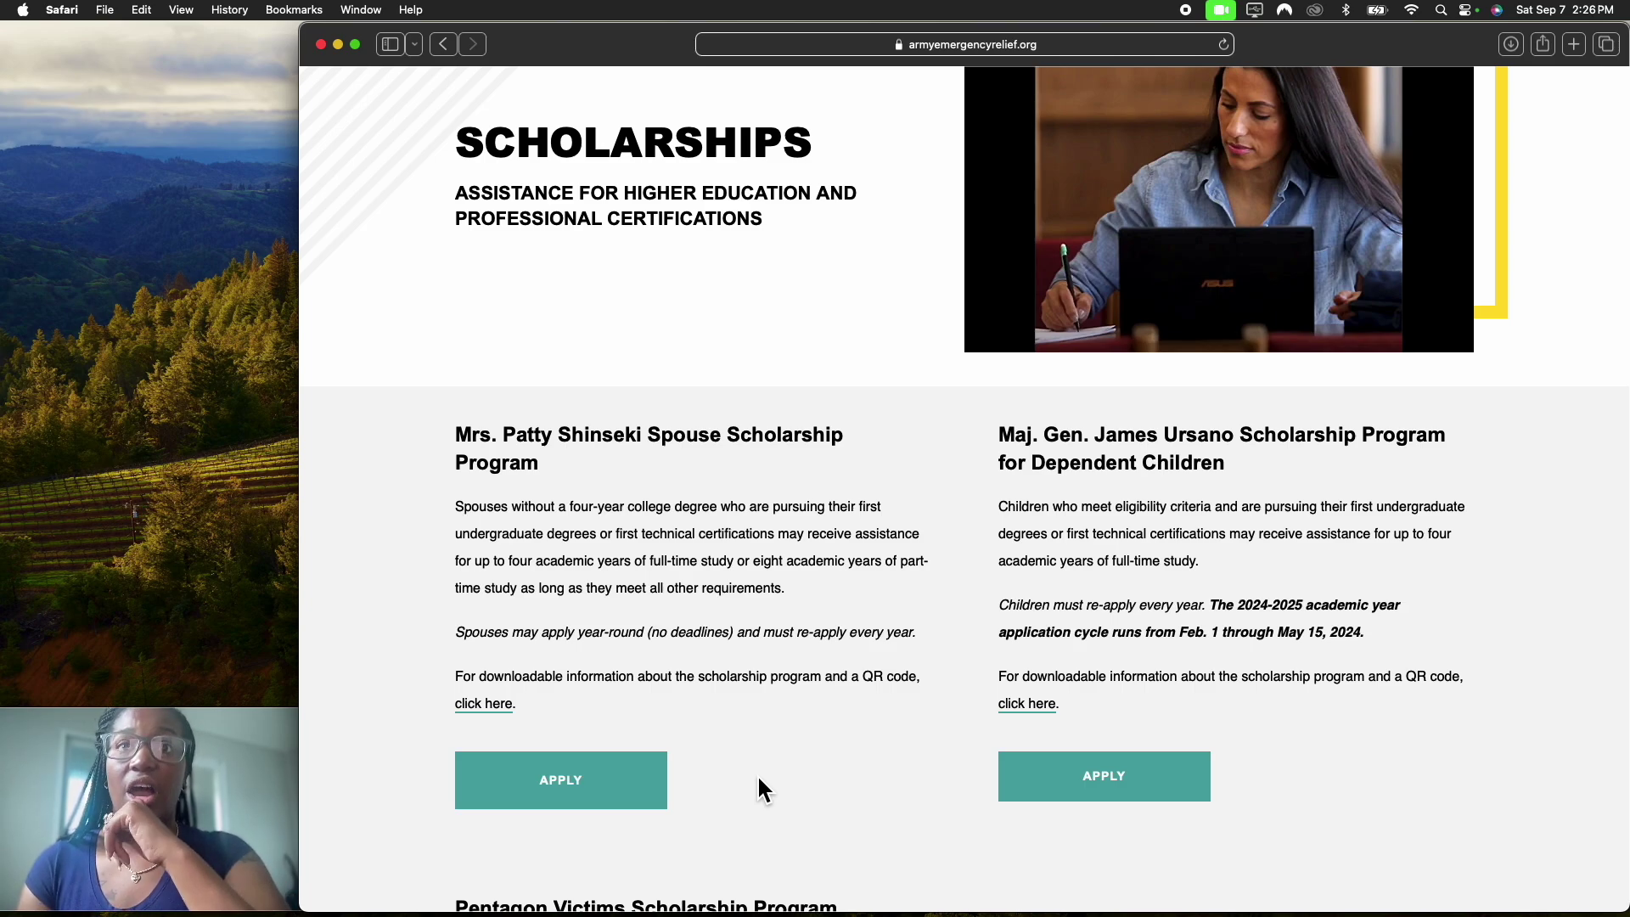
{"action": "scroll", "coordinate": [705, 751], "scroll_direction": "down", "scroll_amount": 2}
{"action": "left_click", "coordinate": [570, 690]}
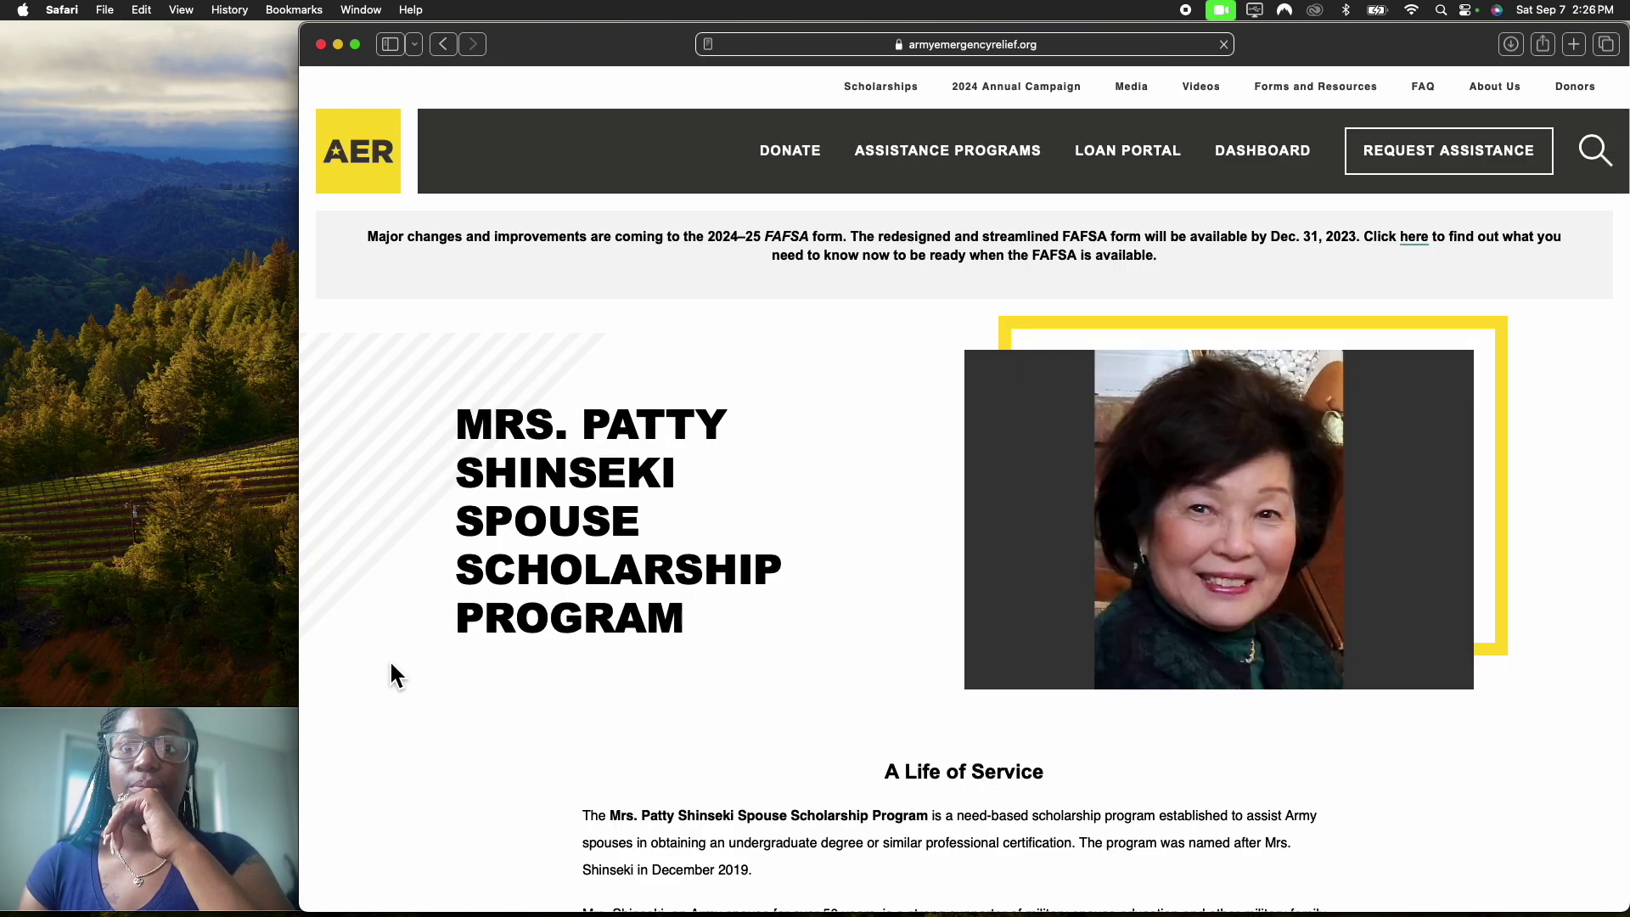
Step: Read the Shinseki program's background and its scholarship details, including the factors that determine award amounts
{"action": "scroll", "coordinate": [390, 664], "scroll_direction": "down", "scroll_amount": 5}
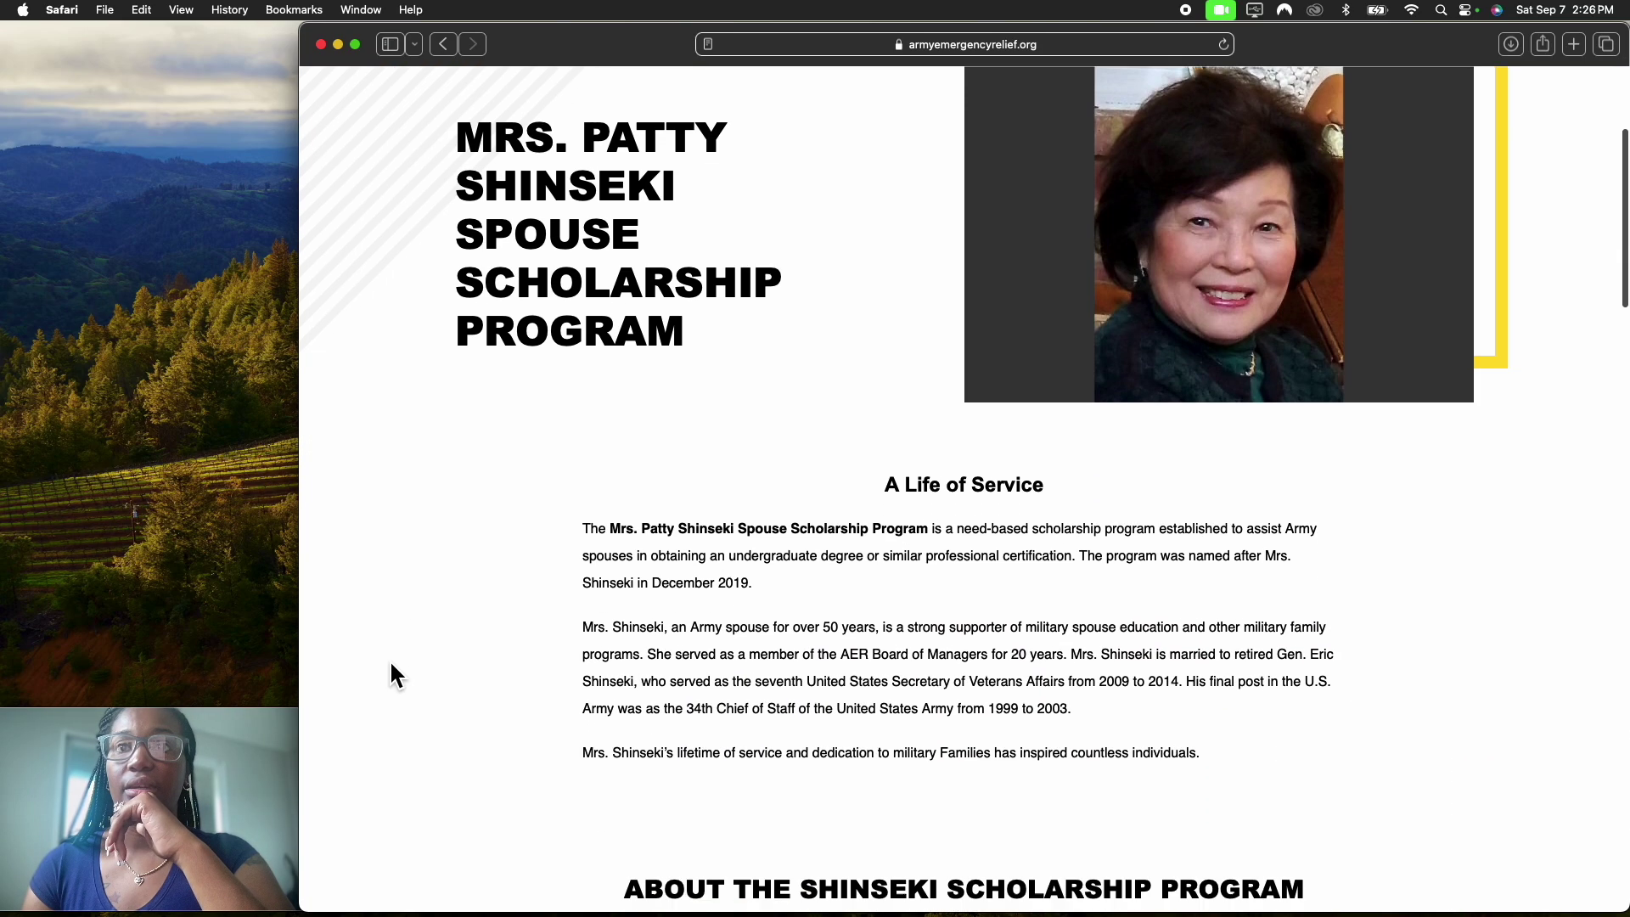
{"action": "scroll", "coordinate": [391, 664], "scroll_direction": "down", "scroll_amount": 1}
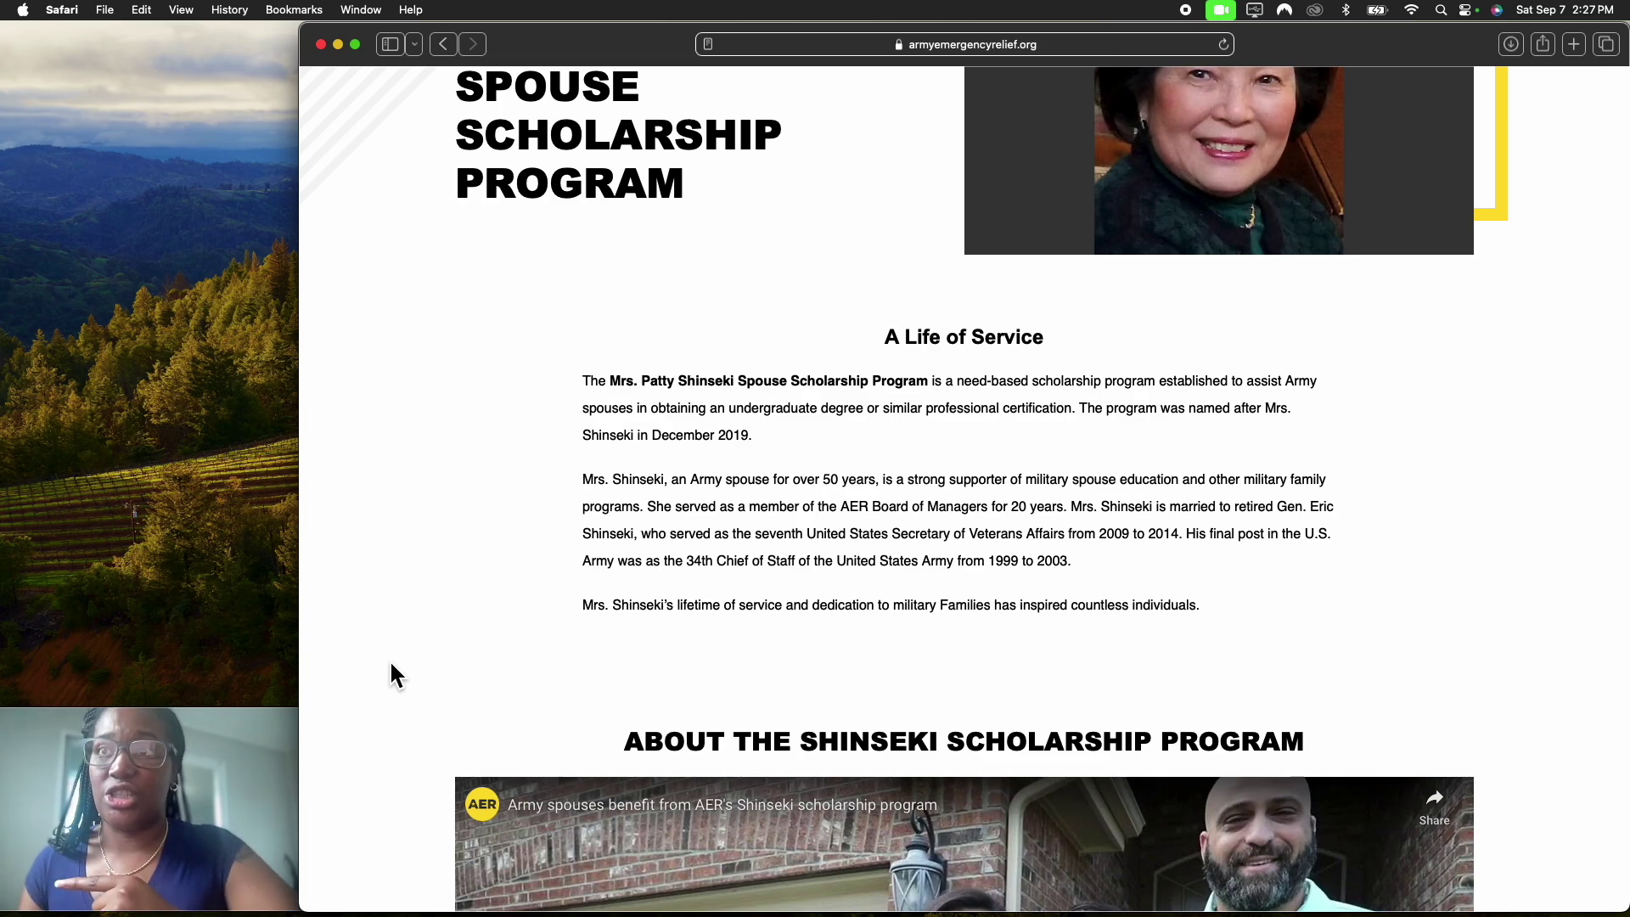
{"action": "scroll", "coordinate": [390, 664], "scroll_direction": "down", "scroll_amount": 6}
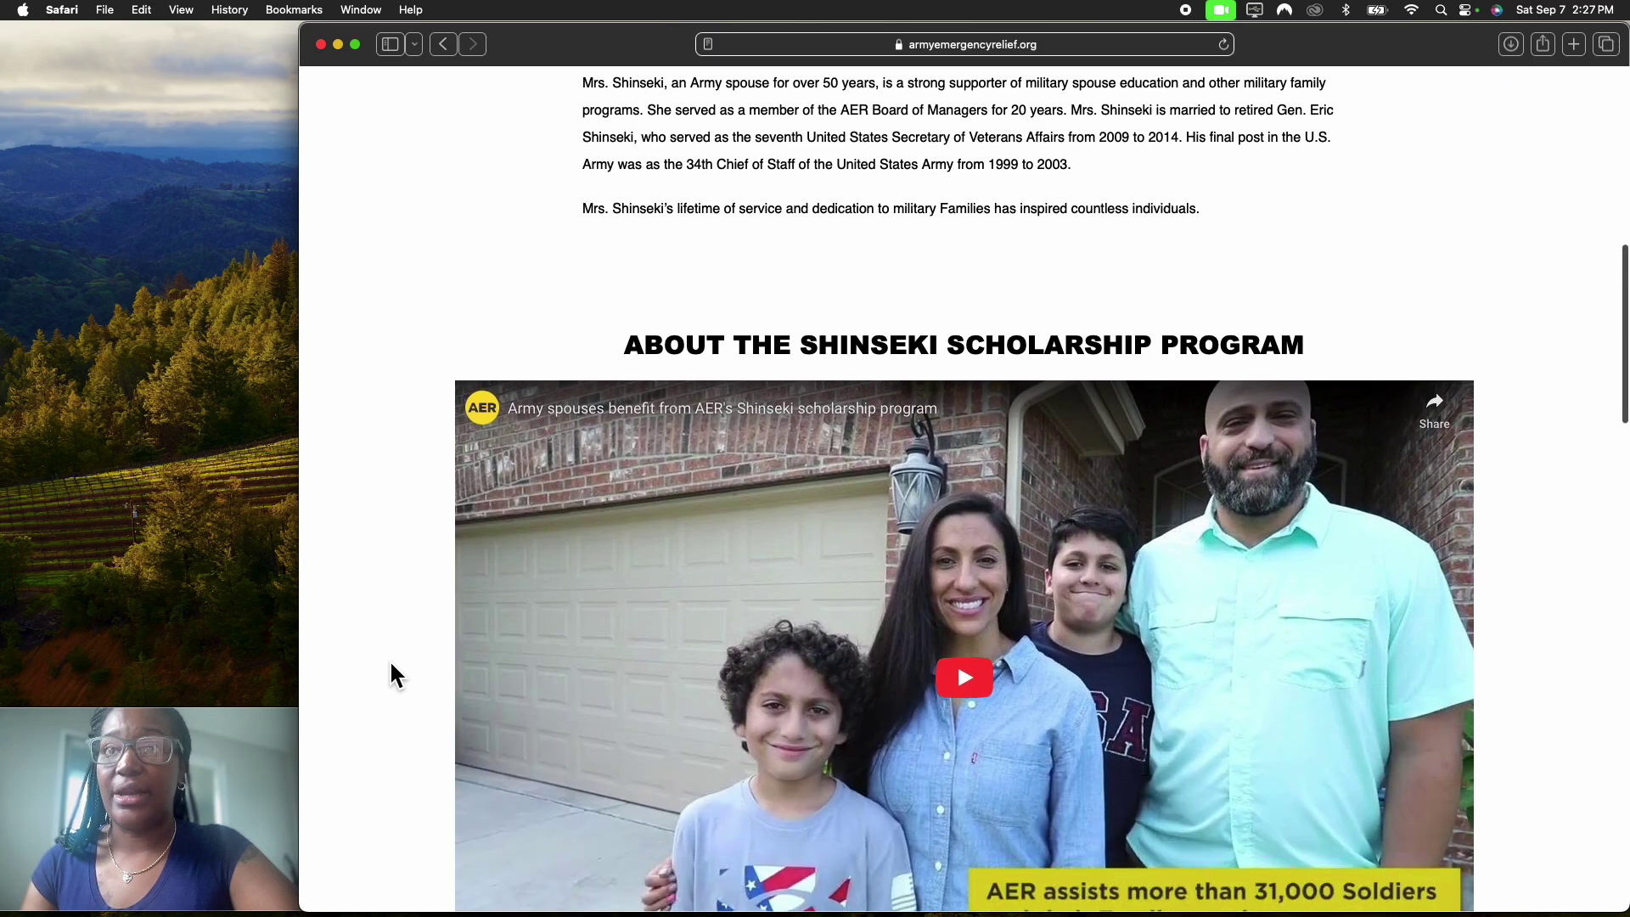
{"action": "scroll", "coordinate": [390, 671], "scroll_direction": "down", "scroll_amount": 2}
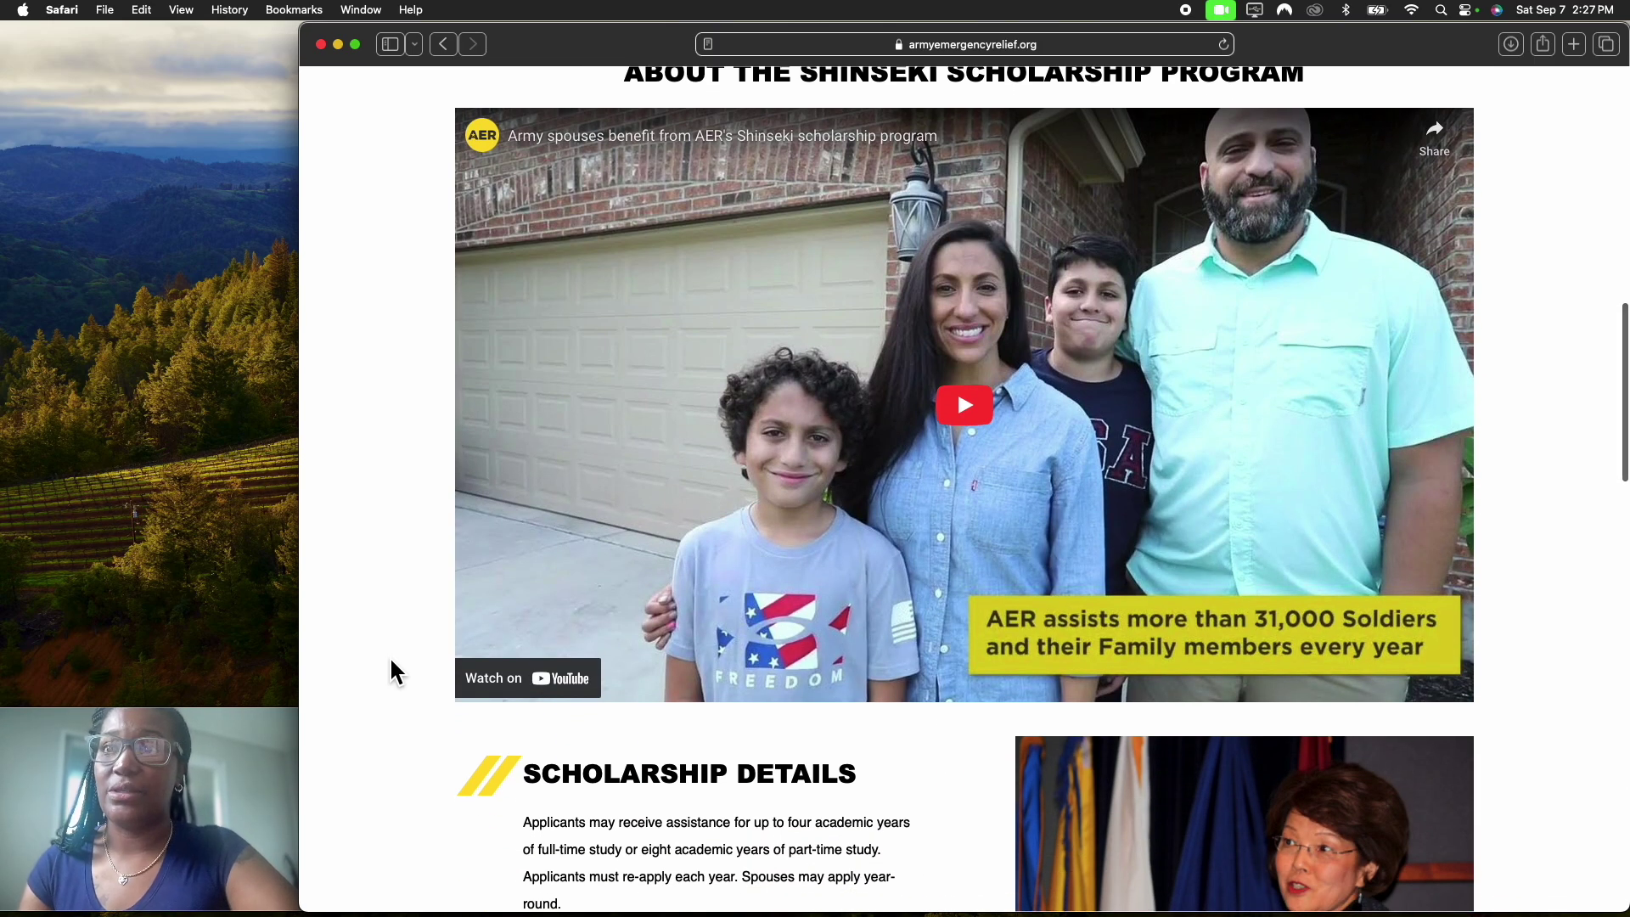
{"action": "scroll", "coordinate": [390, 671], "scroll_direction": "down", "scroll_amount": 1}
{"action": "scroll", "coordinate": [391, 663], "scroll_direction": "down", "scroll_amount": 2}
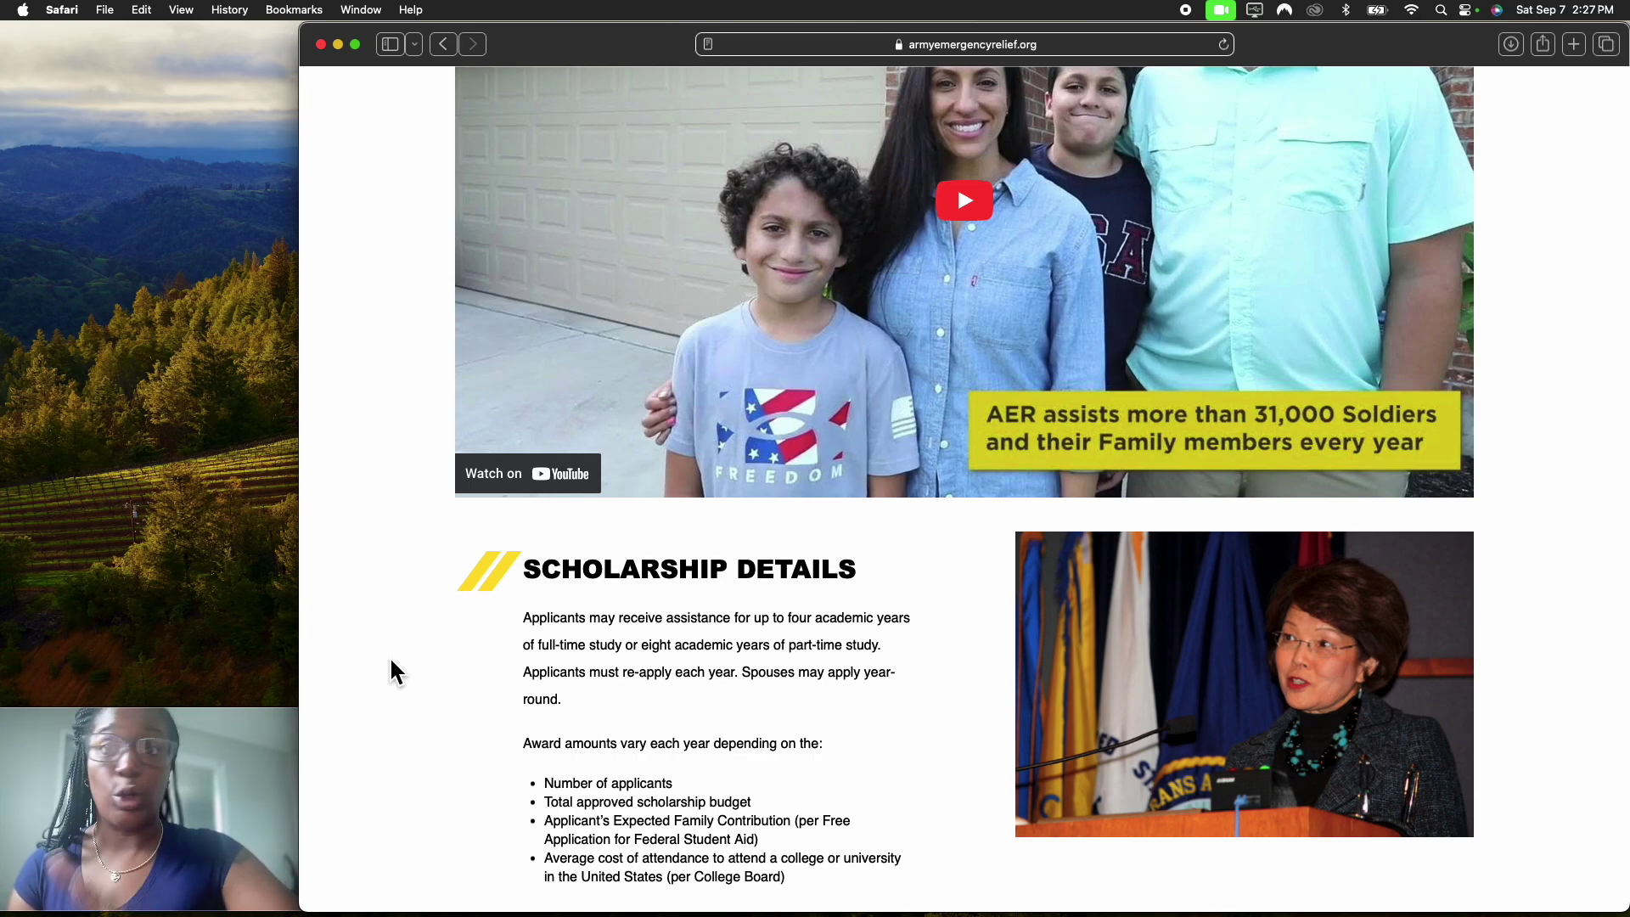
{"action": "scroll", "coordinate": [393, 671], "scroll_direction": "down", "scroll_amount": 4}
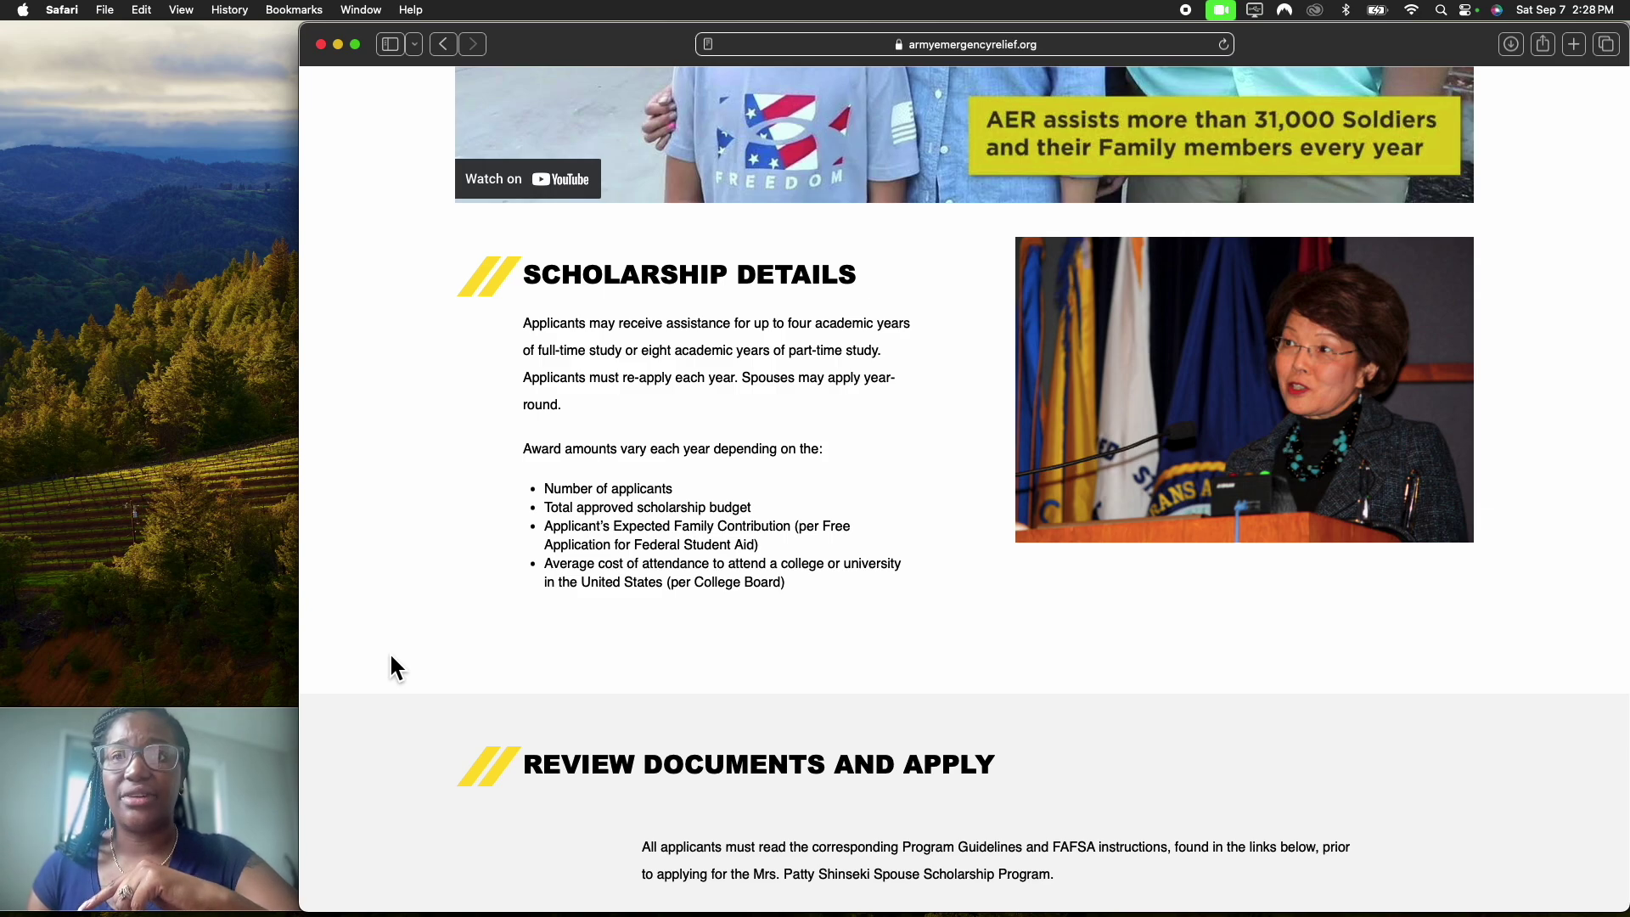
Step: Open the 2024-2025 Mrs. Patty Shinseki Spouse Scholarship Program Guidelines document from the review documents section
{"action": "scroll", "coordinate": [391, 646], "scroll_direction": "down", "scroll_amount": 7}
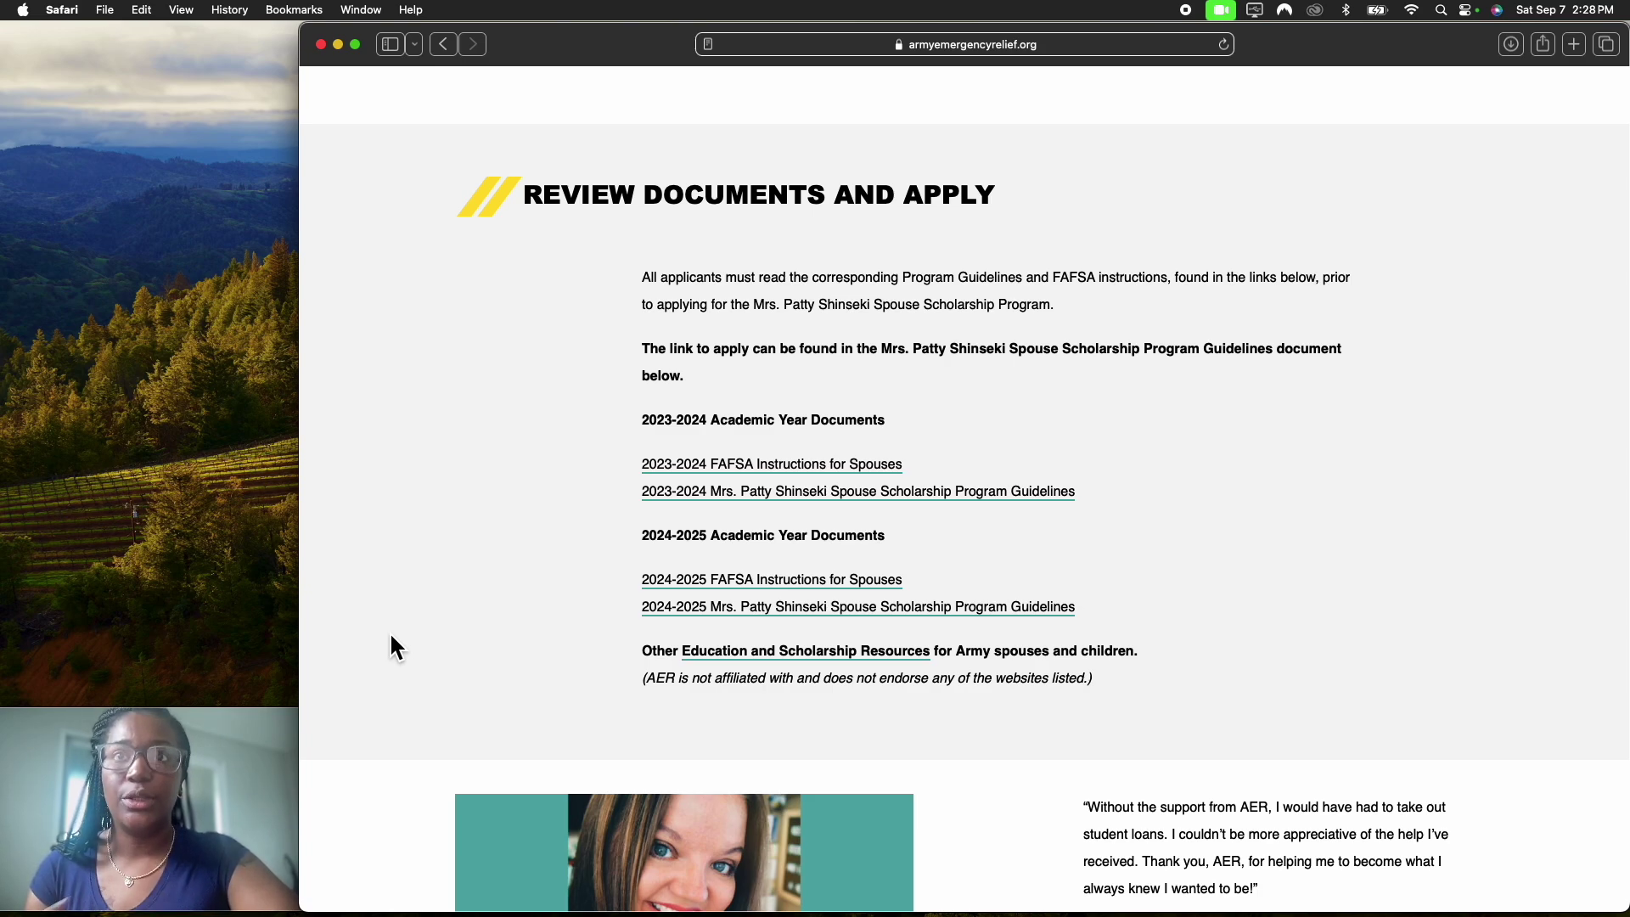
{"action": "scroll", "coordinate": [390, 637], "scroll_direction": "down", "scroll_amount": 1}
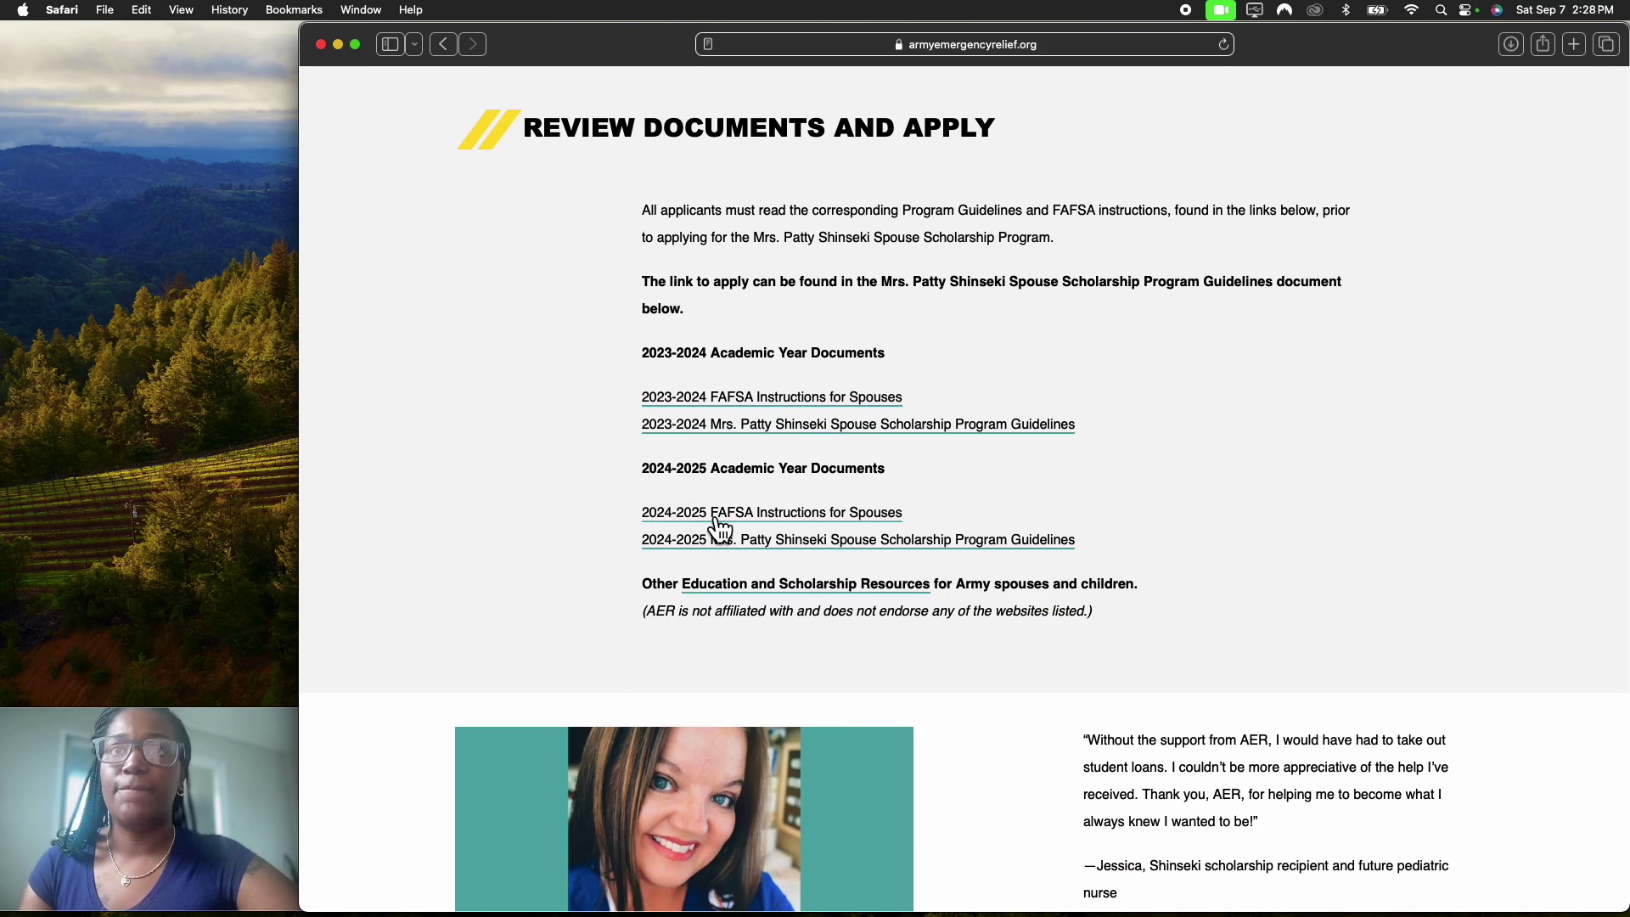
{"action": "left_click", "coordinate": [718, 540]}
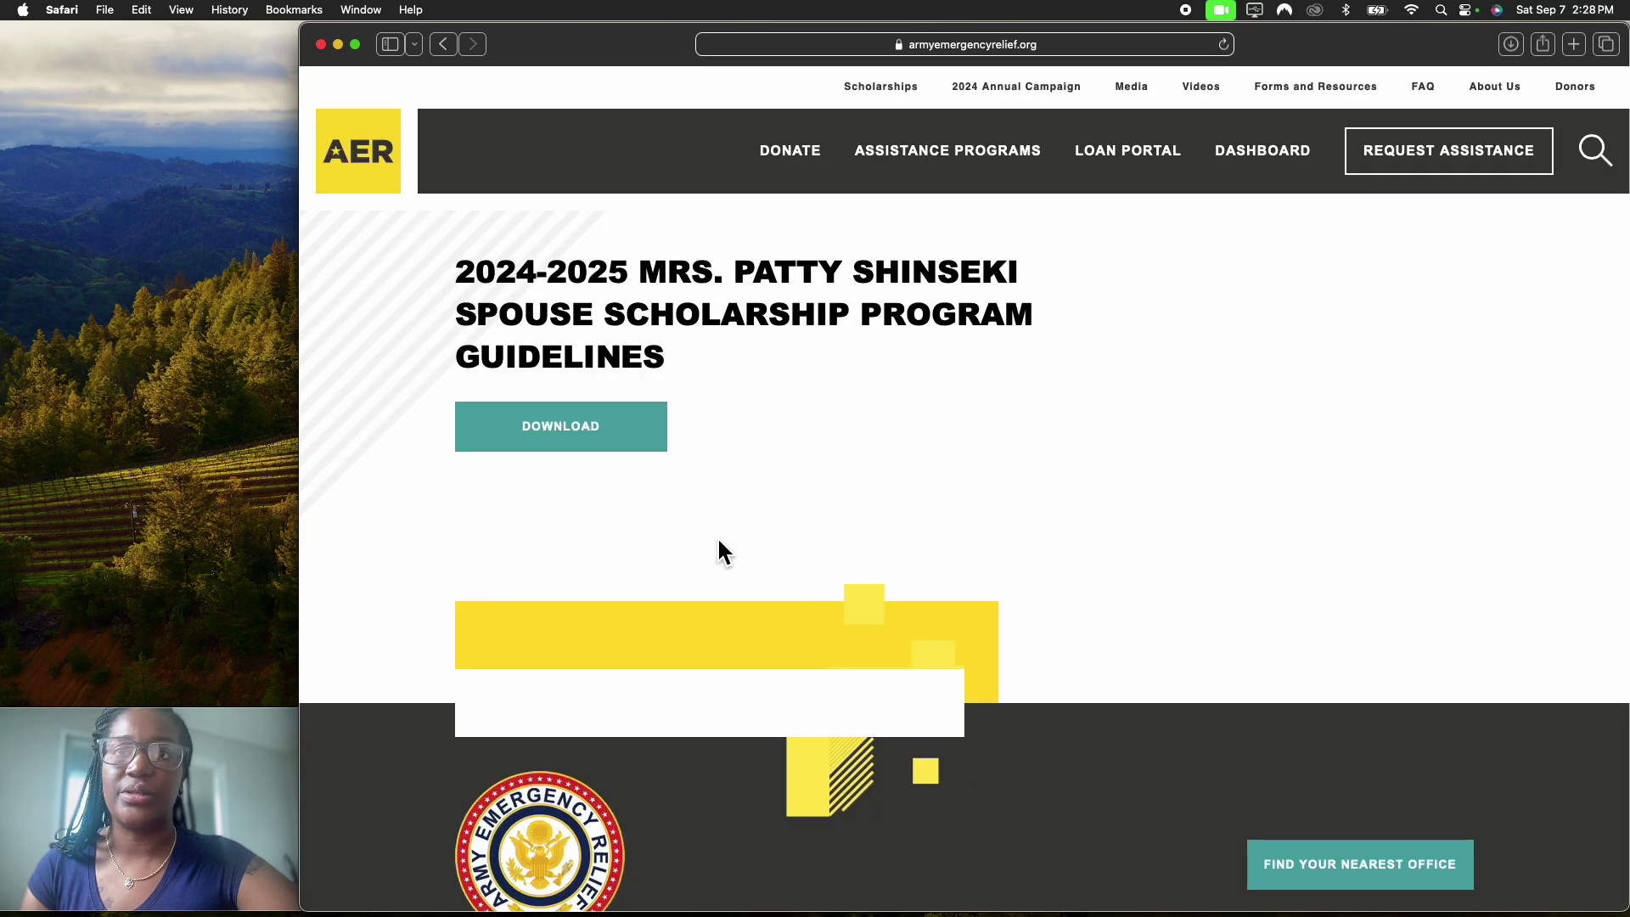
{"action": "left_click", "coordinate": [603, 427]}
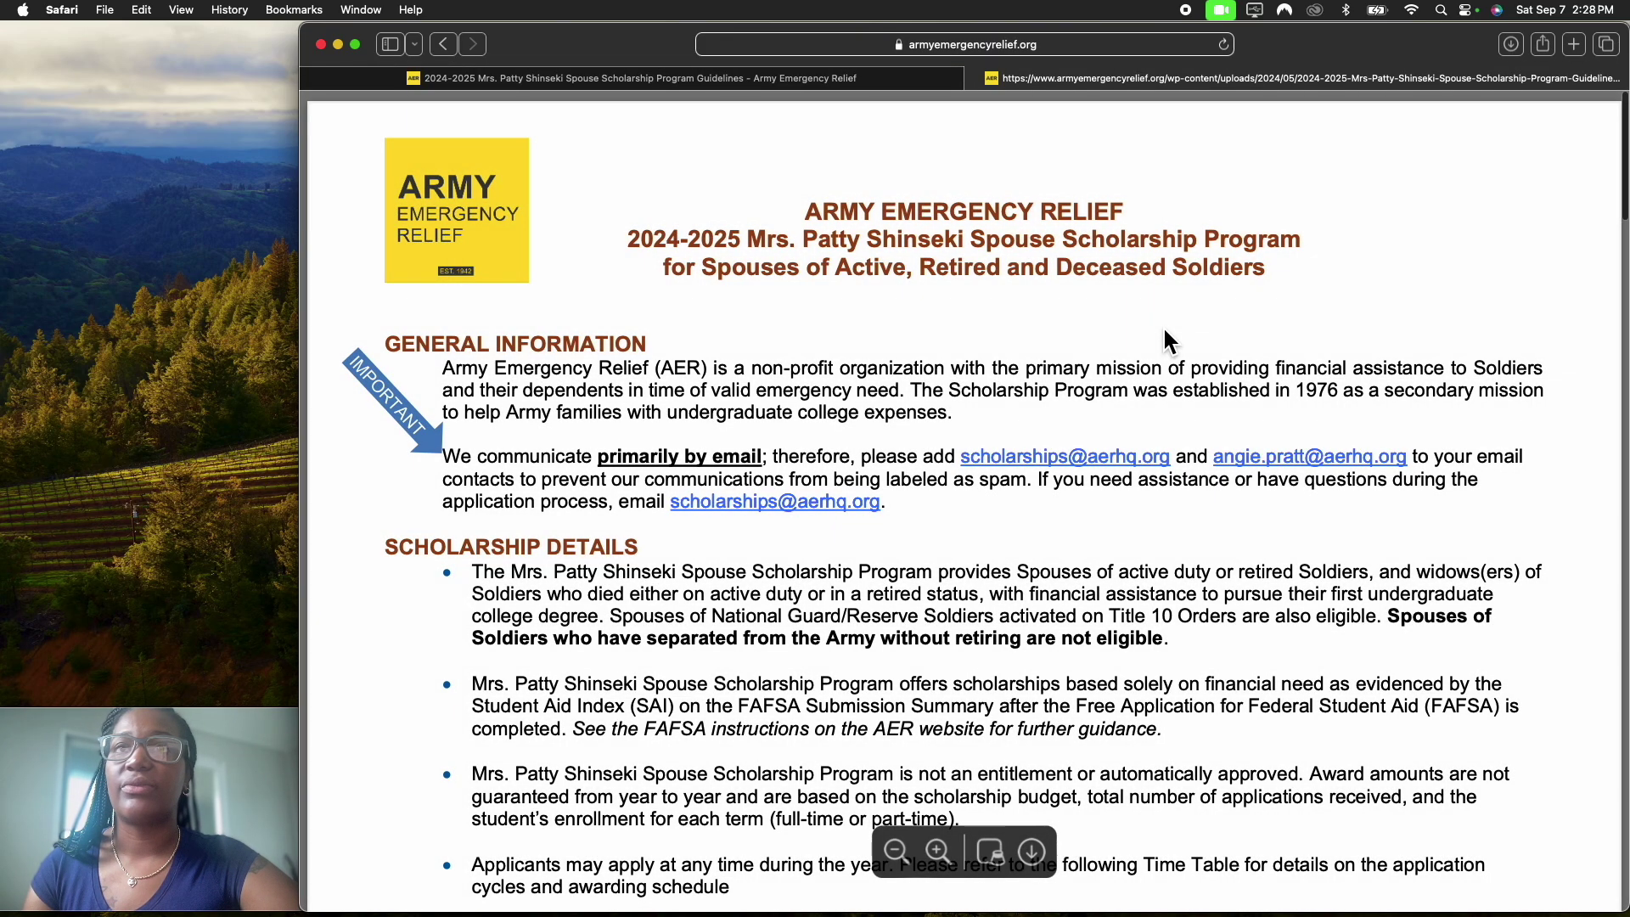
Step: Read the general information and scholarship details sections of the guidelines document
{"action": "scroll", "coordinate": [1116, 592], "scroll_direction": "down", "scroll_amount": 2}
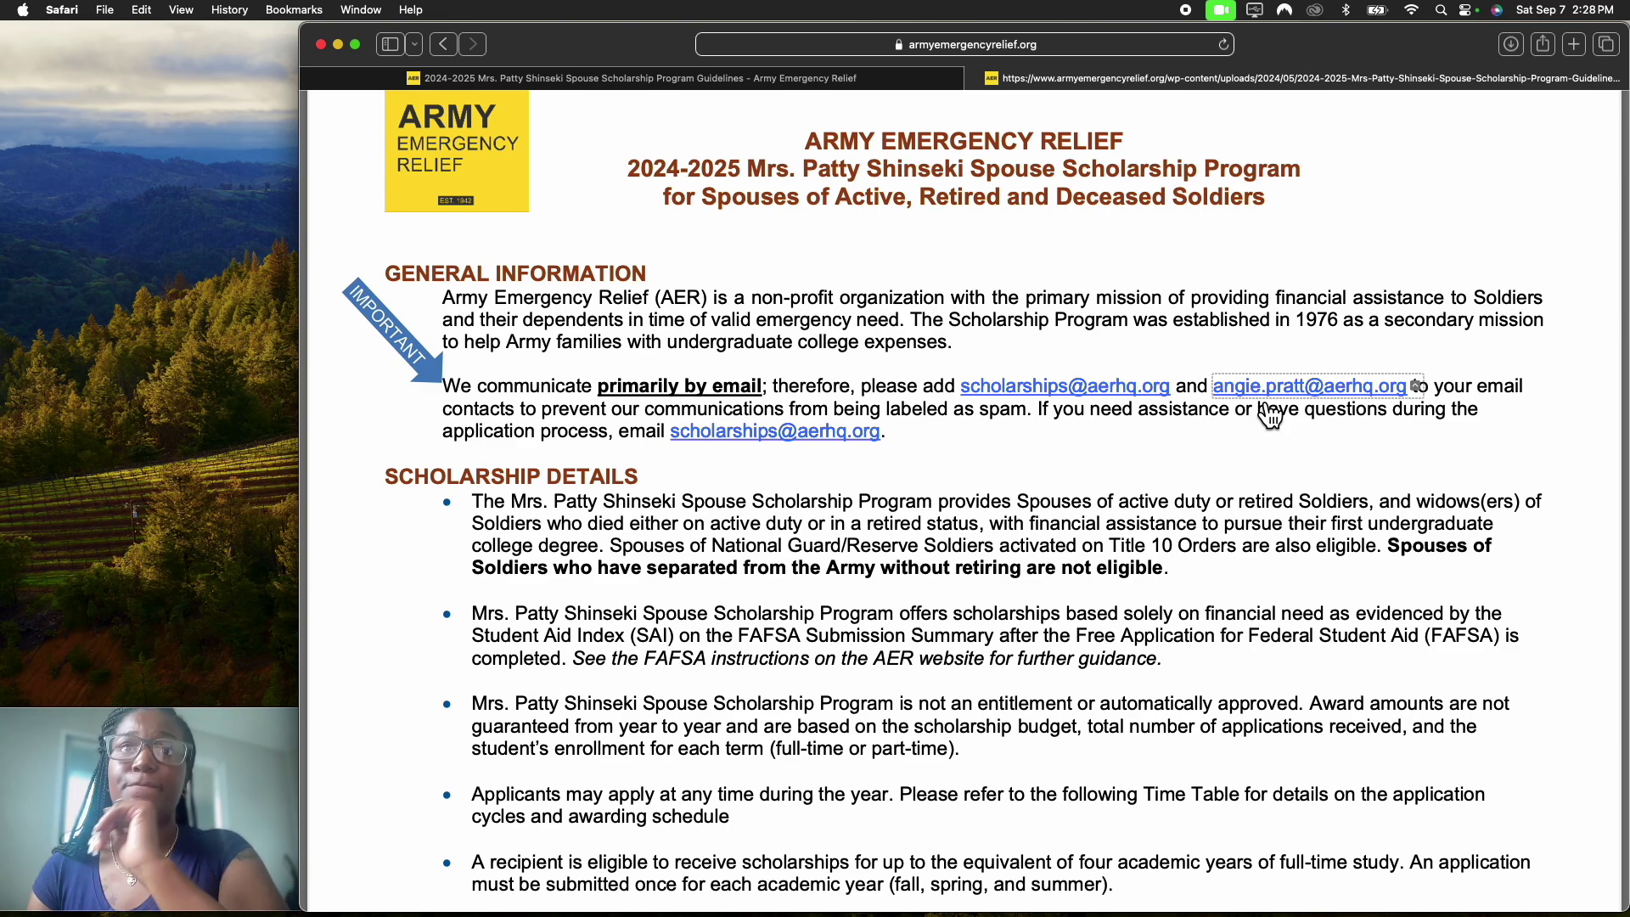
{"action": "scroll", "coordinate": [1271, 416], "scroll_direction": "down", "scroll_amount": 5}
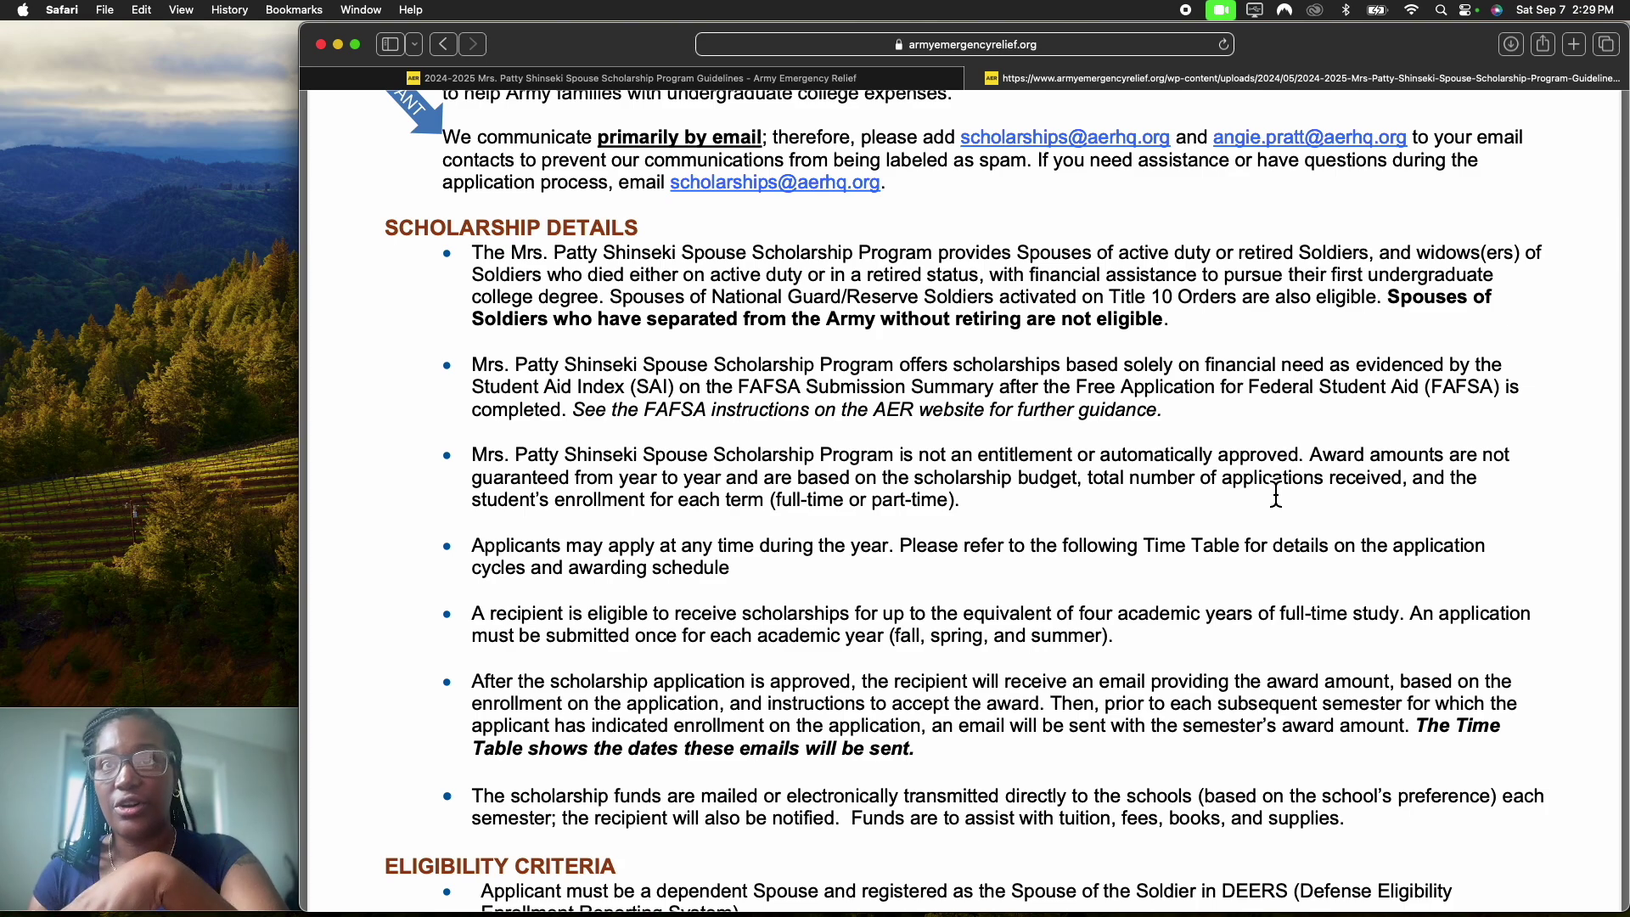
{"action": "scroll", "coordinate": [1273, 509], "scroll_direction": "down", "scroll_amount": 5}
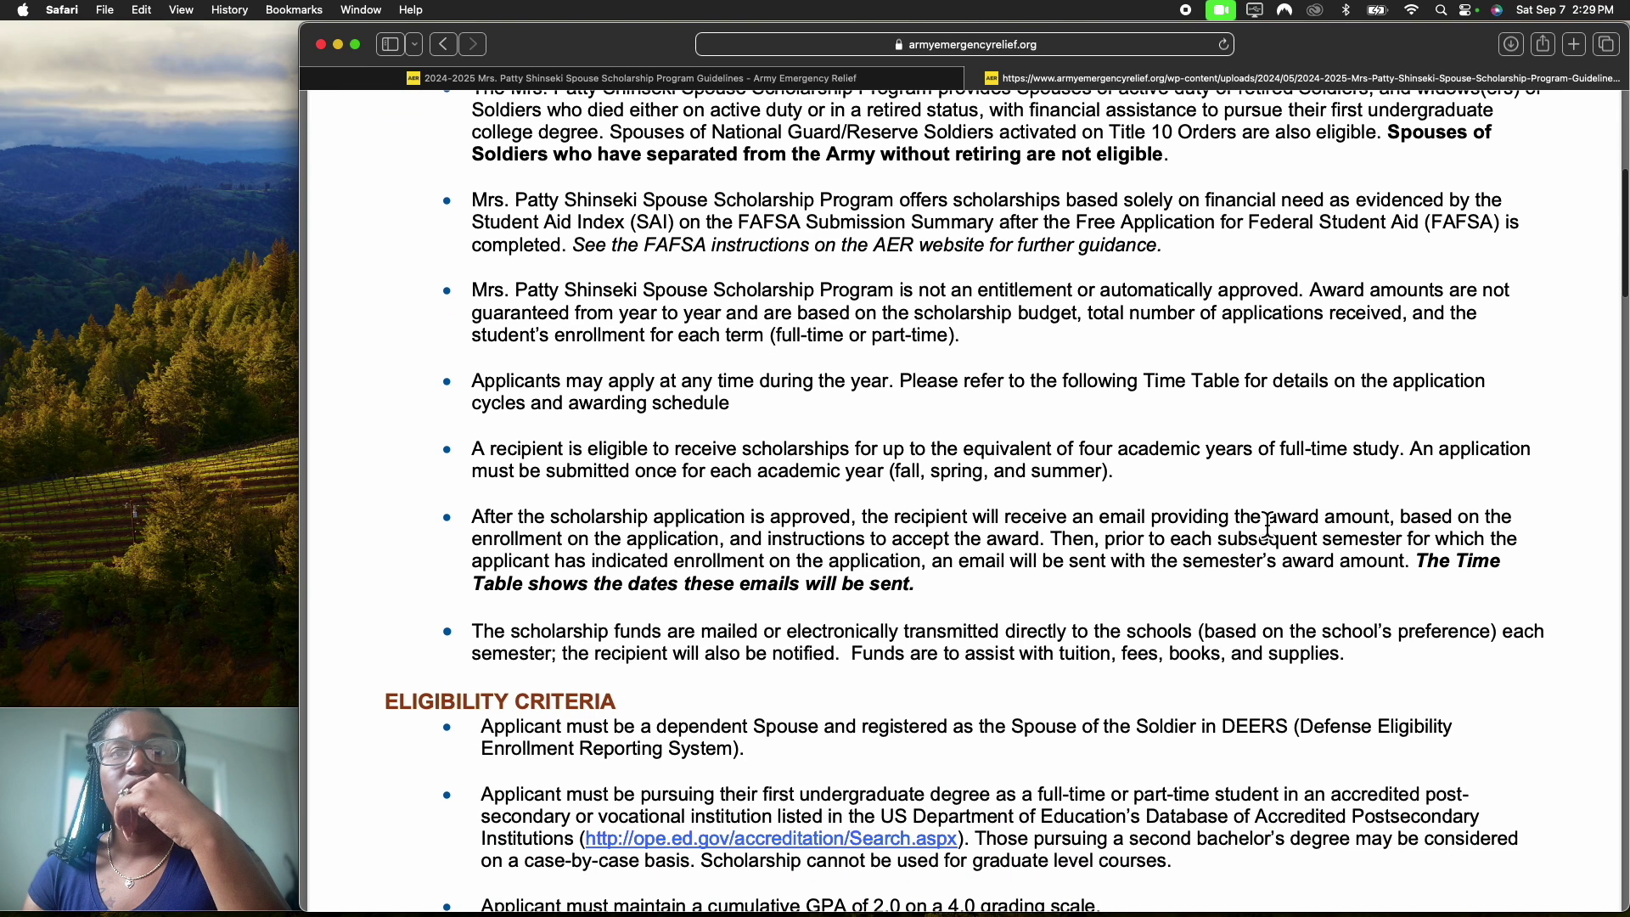
{"action": "scroll", "coordinate": [1267, 527], "scroll_direction": "down", "scroll_amount": 2}
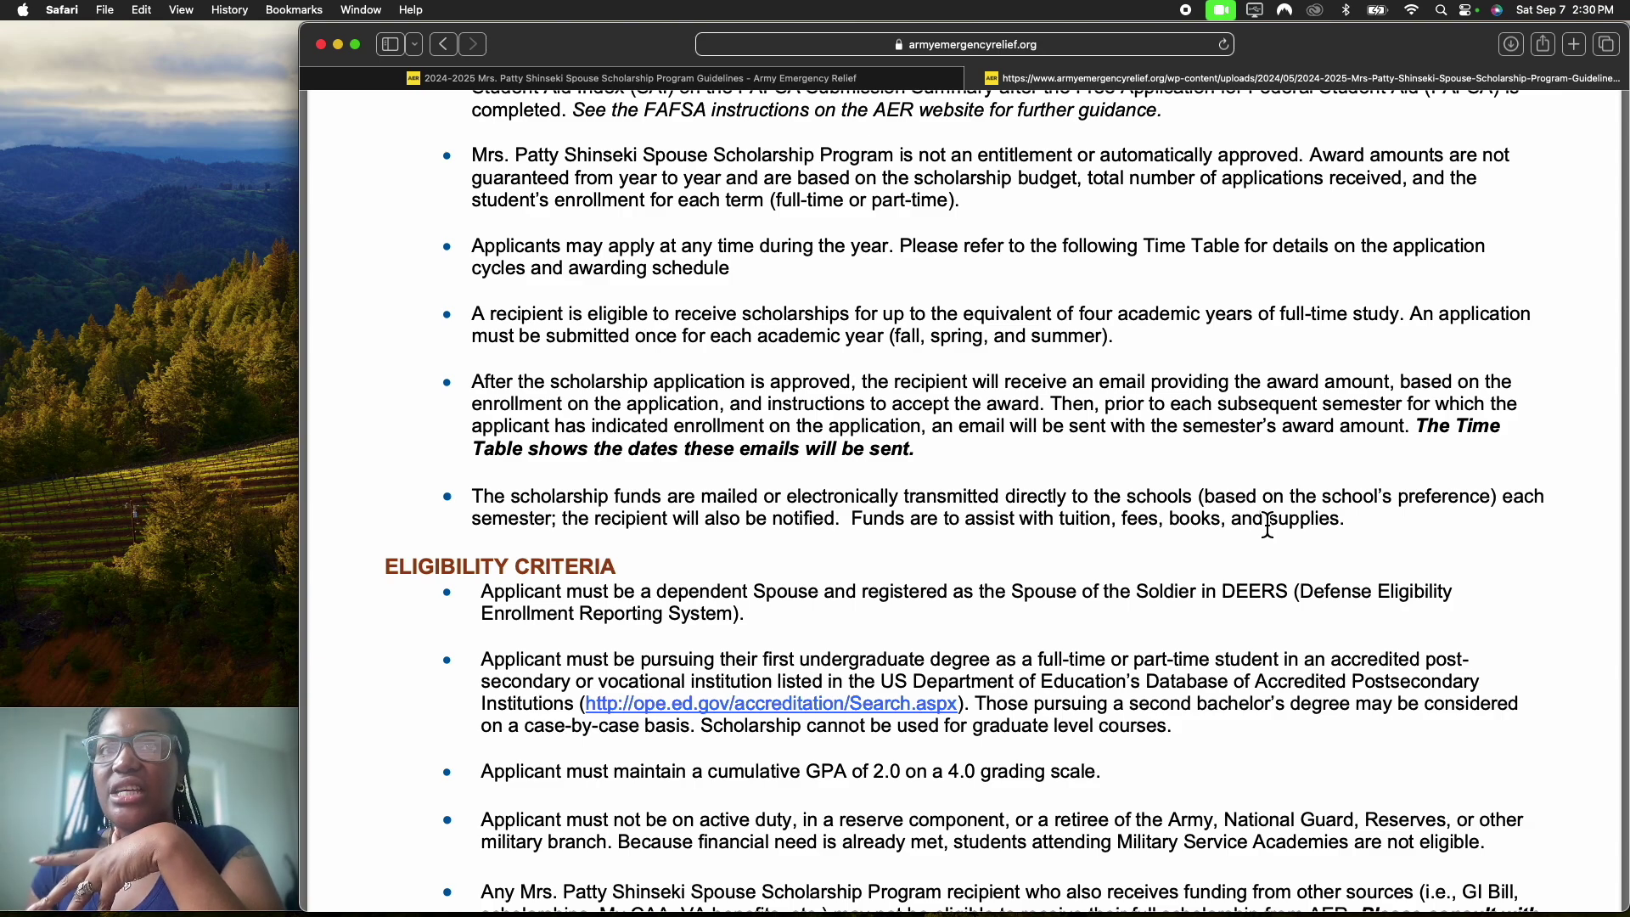
Step: Examine the eligibility criteria in the guidelines, including degree, GPA, service status and other funding requirements
{"action": "scroll", "coordinate": [1267, 526], "scroll_direction": "down", "scroll_amount": 5}
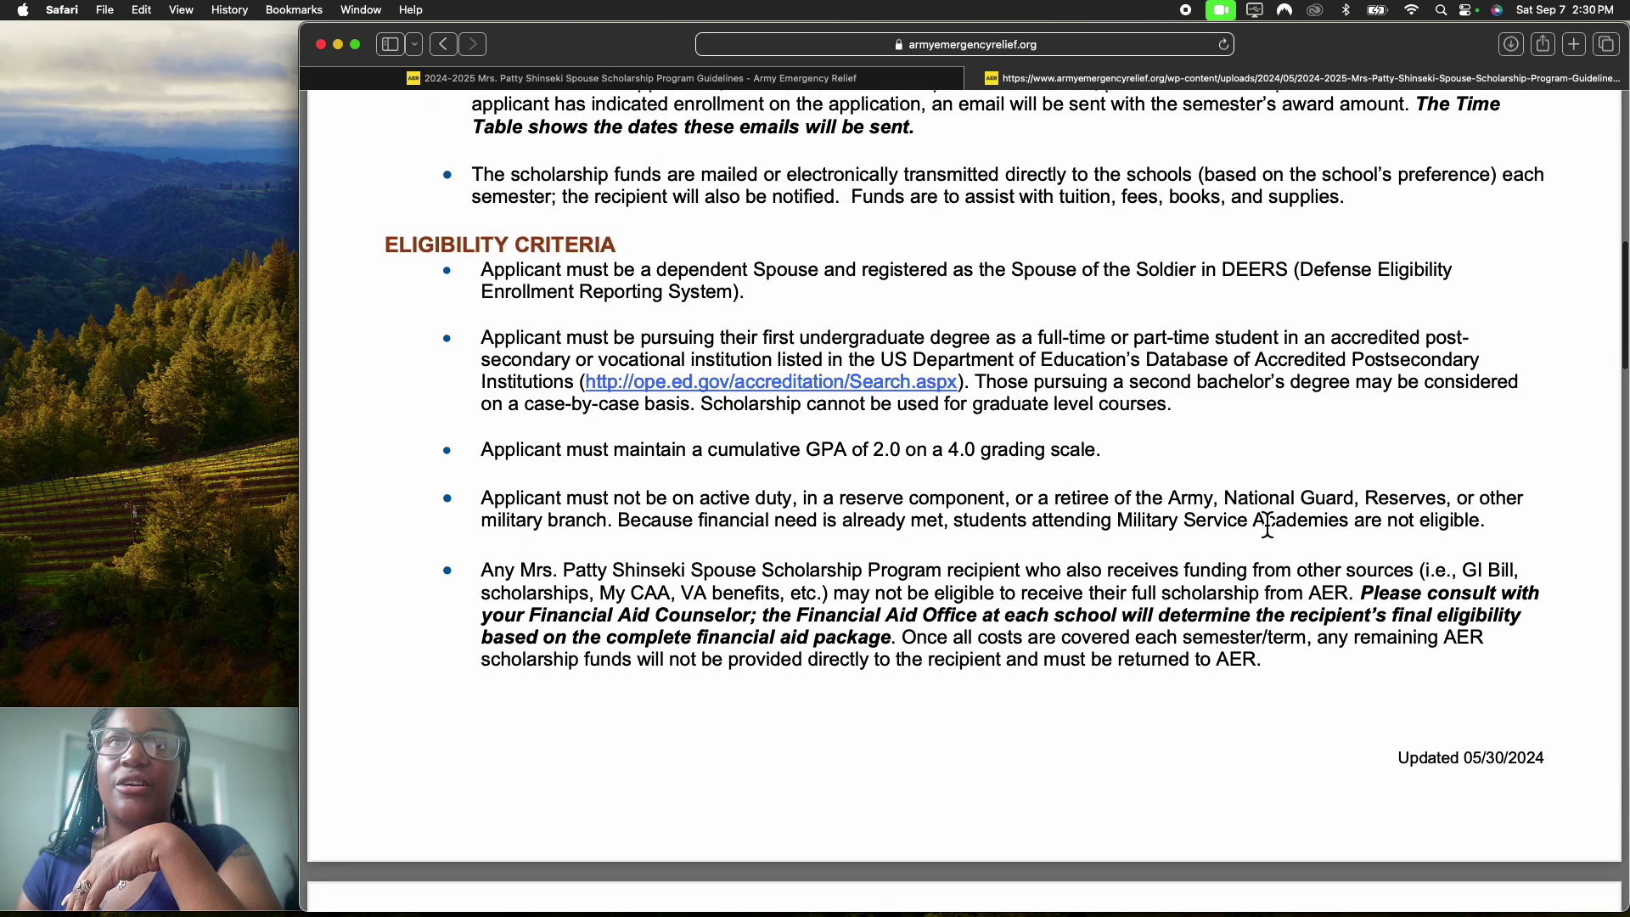
{"action": "scroll", "coordinate": [1267, 526], "scroll_direction": "down", "scroll_amount": 1}
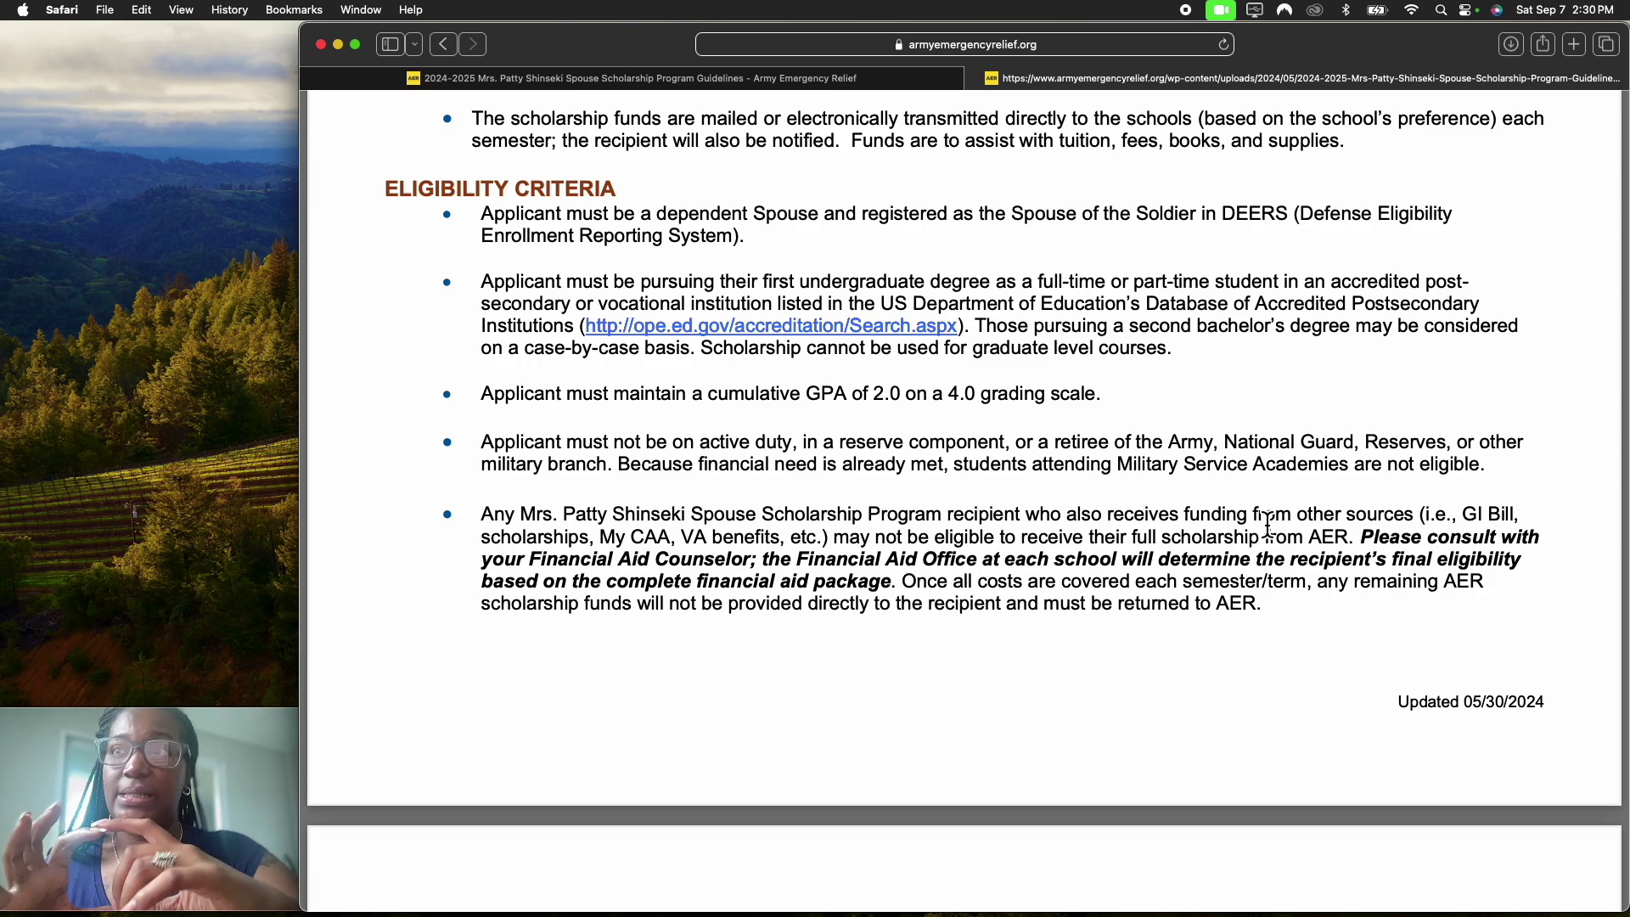
{"action": "scroll", "coordinate": [1268, 524], "scroll_direction": "down", "scroll_amount": 10}
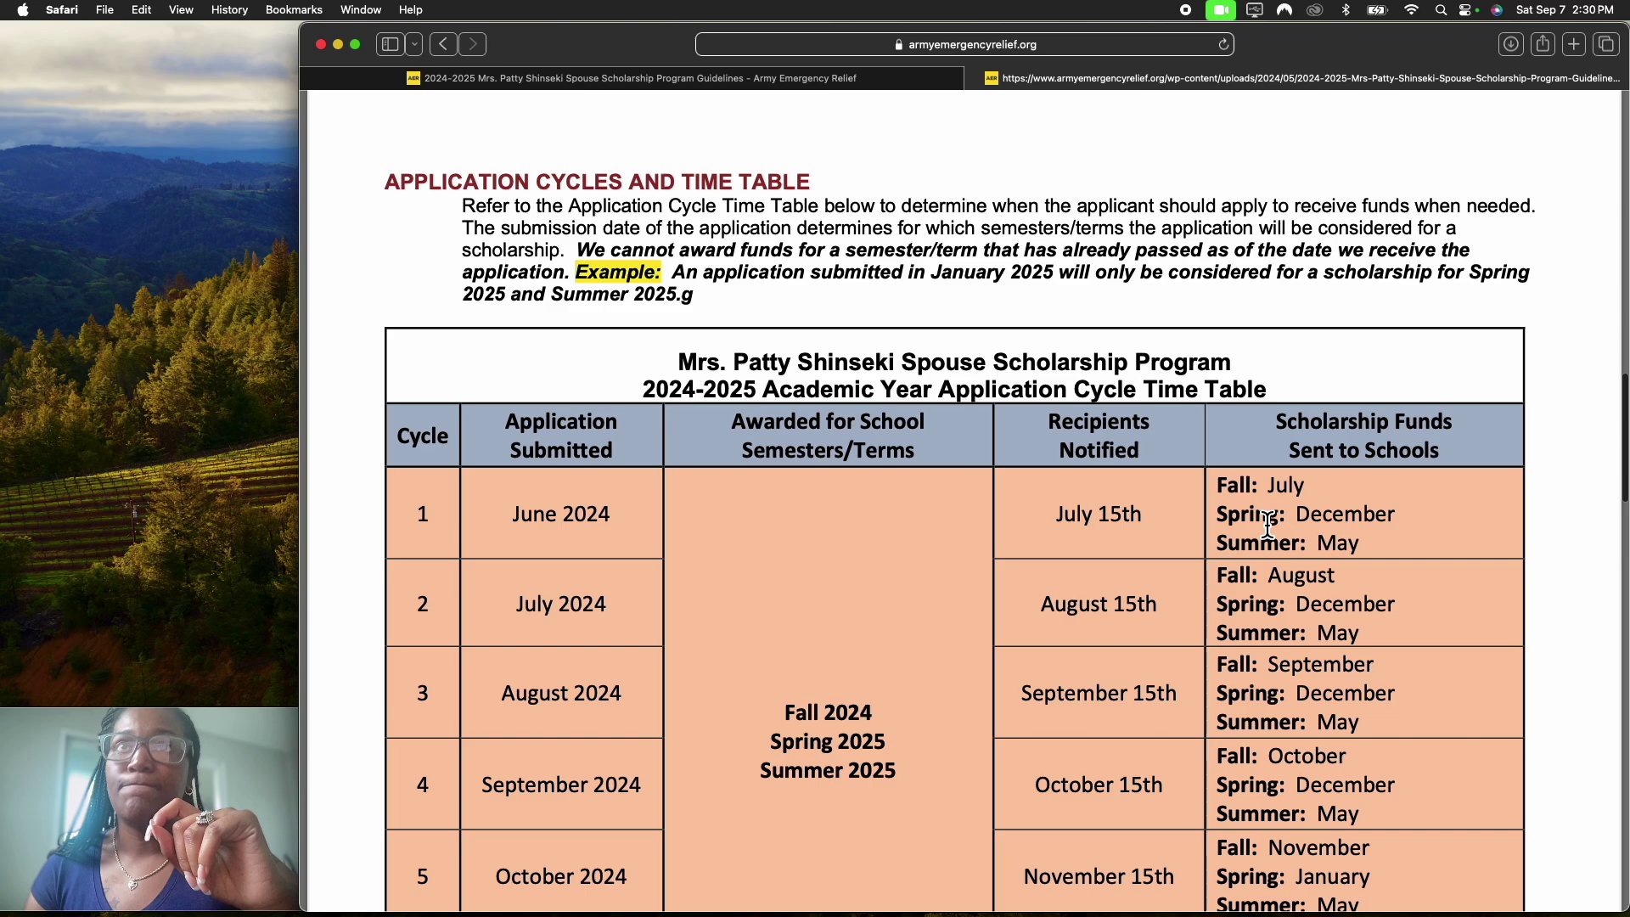
{"action": "scroll", "coordinate": [1267, 524], "scroll_direction": "up", "scroll_amount": 10}
{"action": "scroll", "coordinate": [1267, 524], "scroll_direction": "down", "scroll_amount": 1}
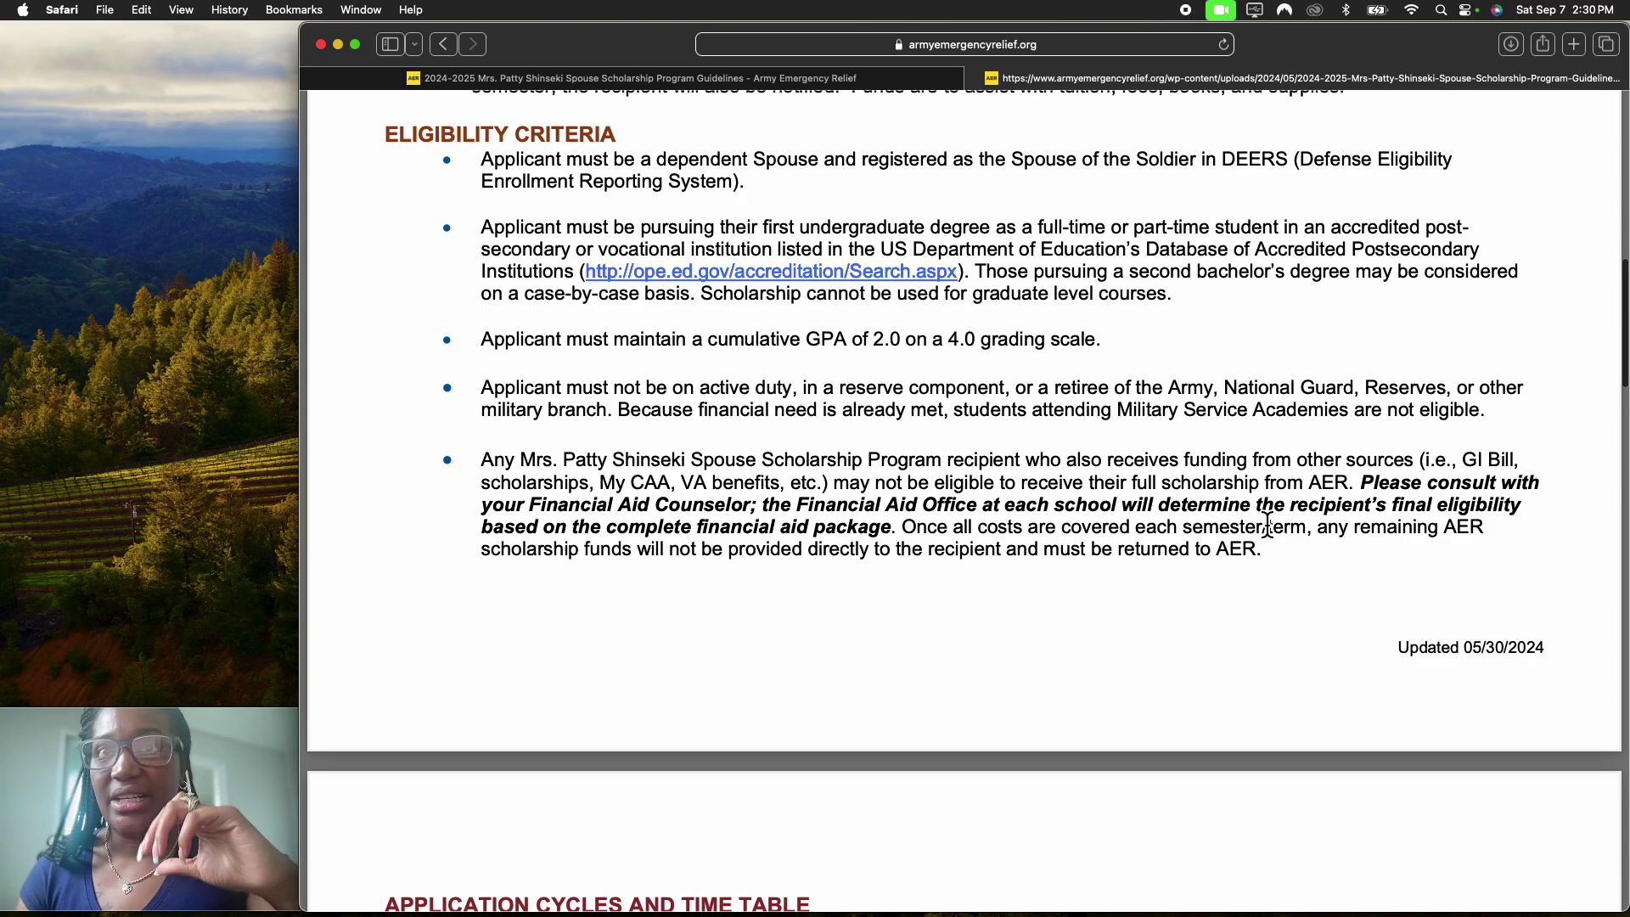
{"action": "scroll", "coordinate": [1268, 524], "scroll_direction": "up", "scroll_amount": 1}
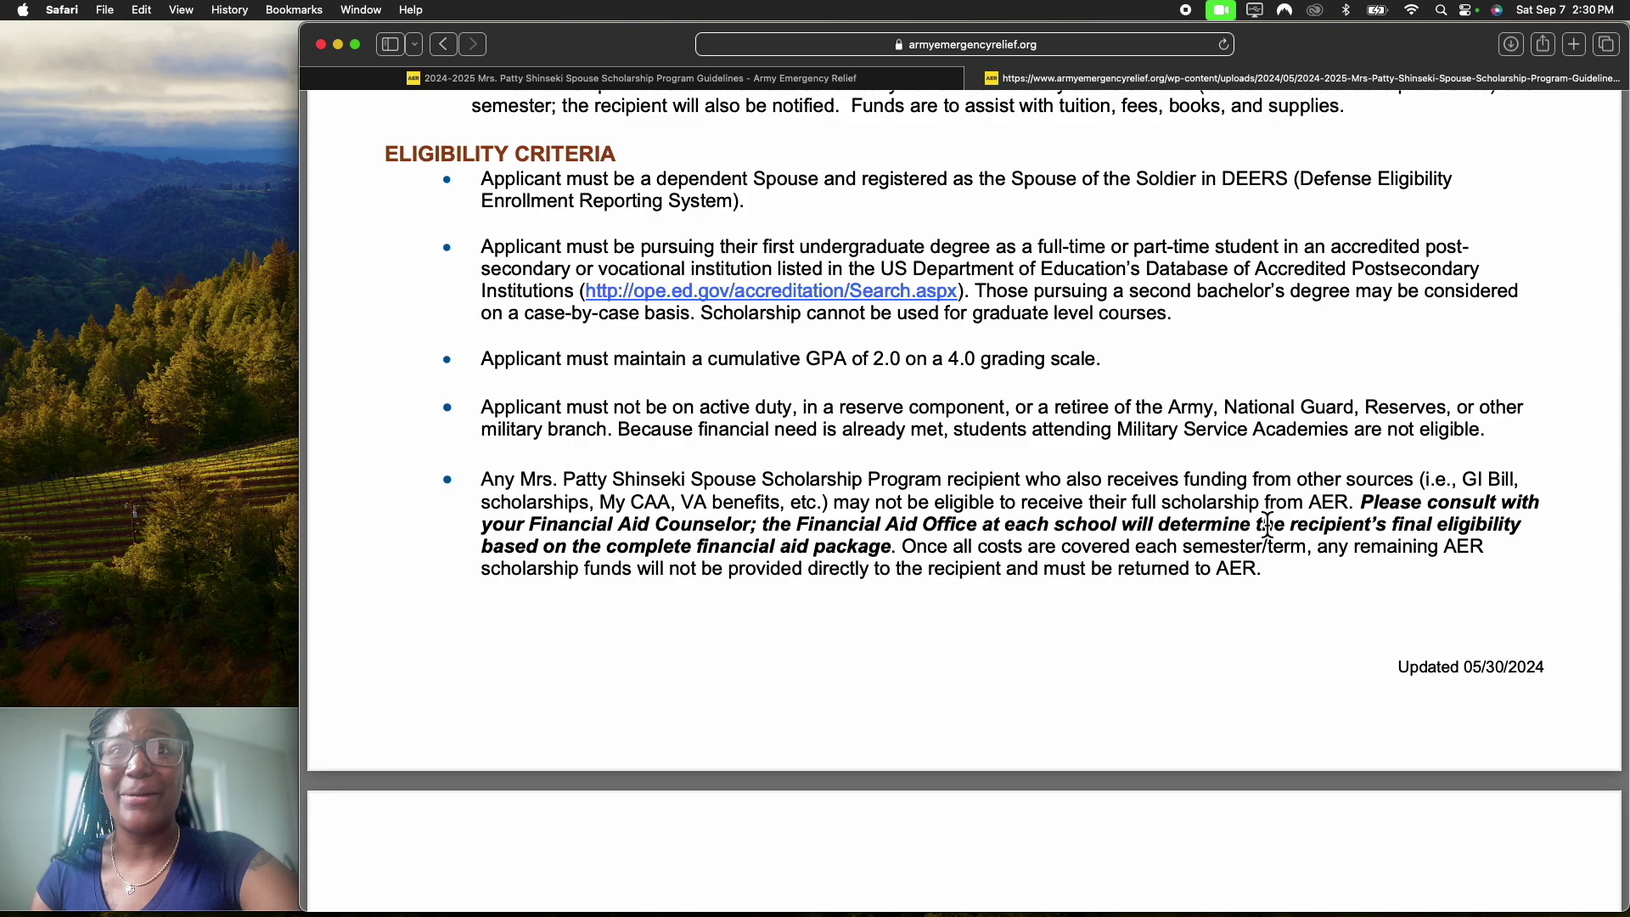
{"action": "scroll", "coordinate": [1267, 524], "scroll_direction": "down", "scroll_amount": 1}
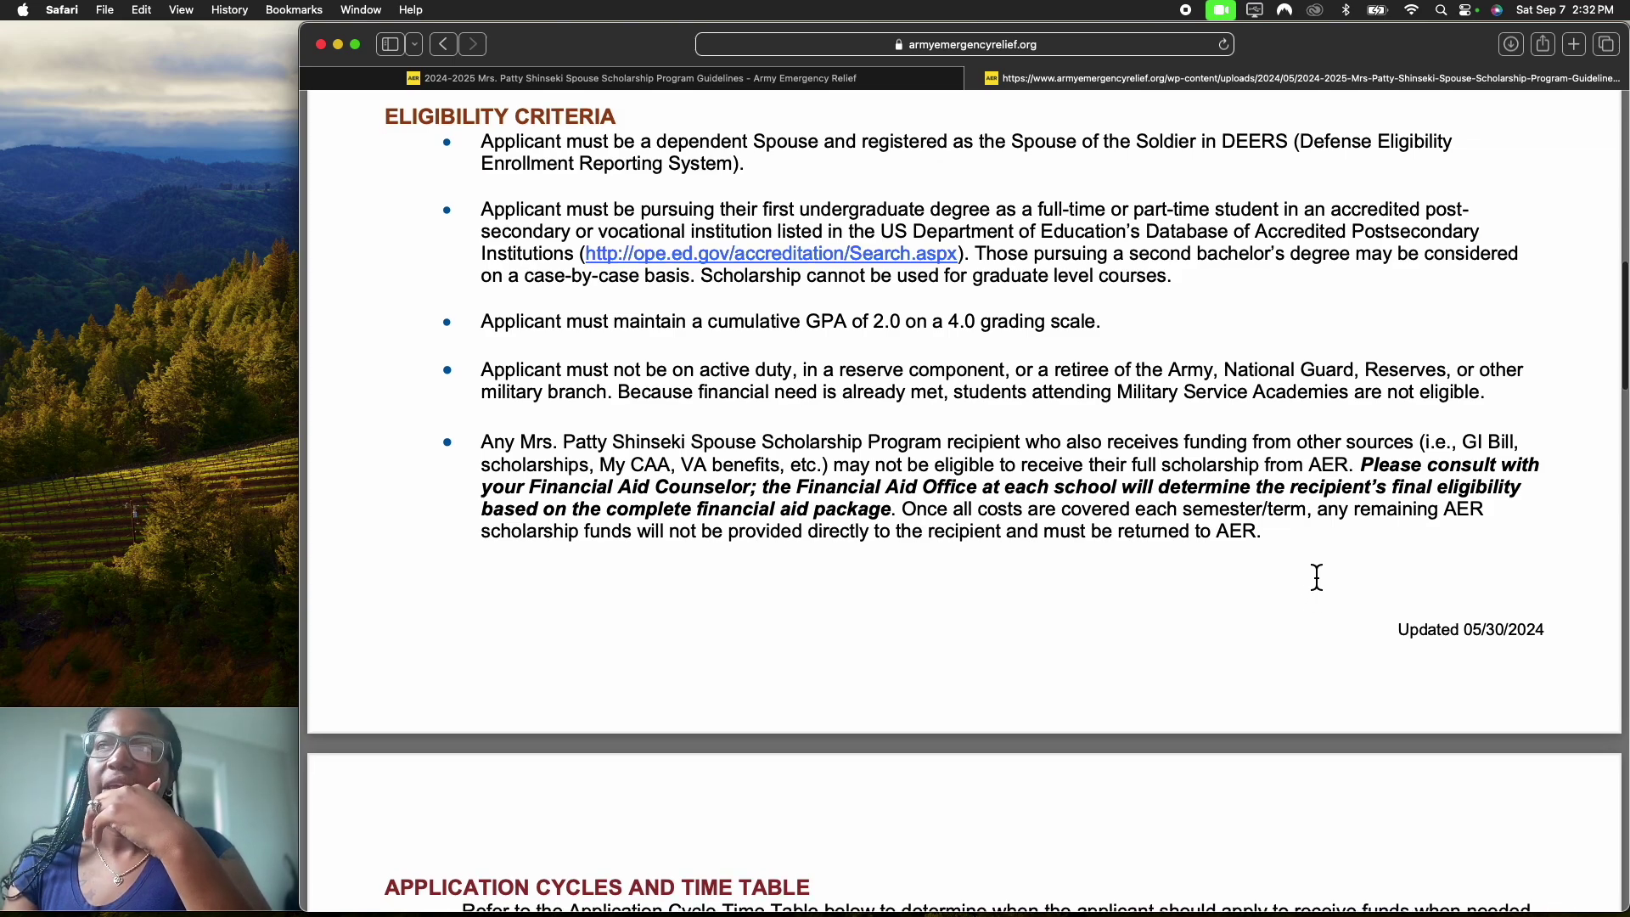
{"action": "scroll", "coordinate": [1316, 580], "scroll_direction": "down", "scroll_amount": 2}
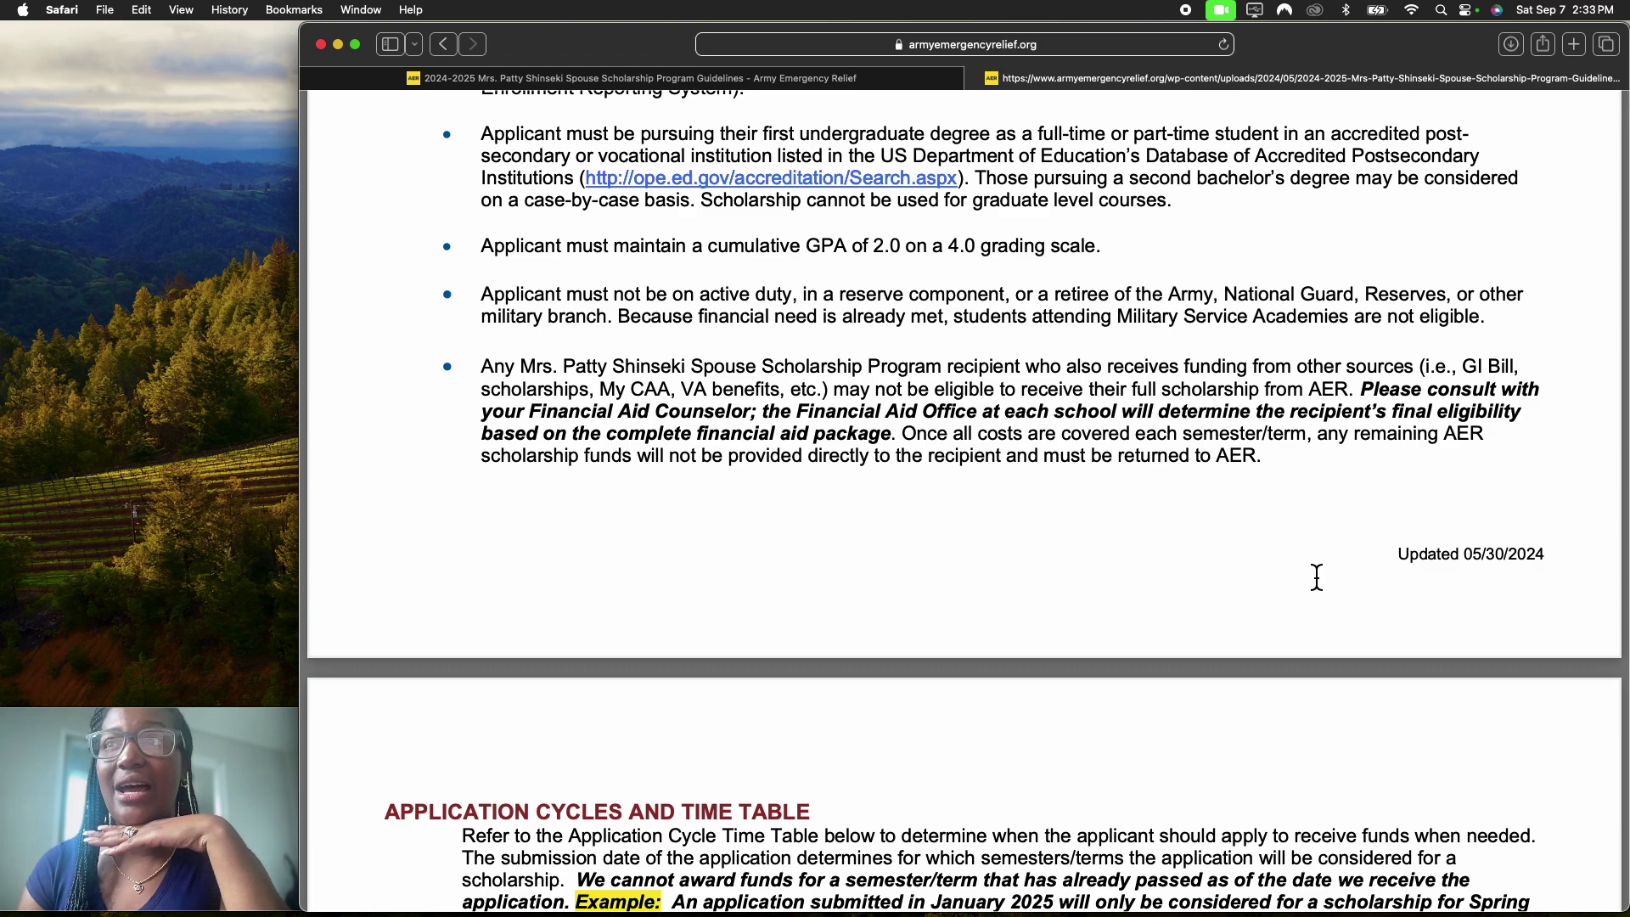
Step: Examine the 2024-2025 application cycle time table, including submission months, covered semesters, notification dates and when funds are sent to schools
{"action": "scroll", "coordinate": [1317, 577], "scroll_direction": "down", "scroll_amount": 3}
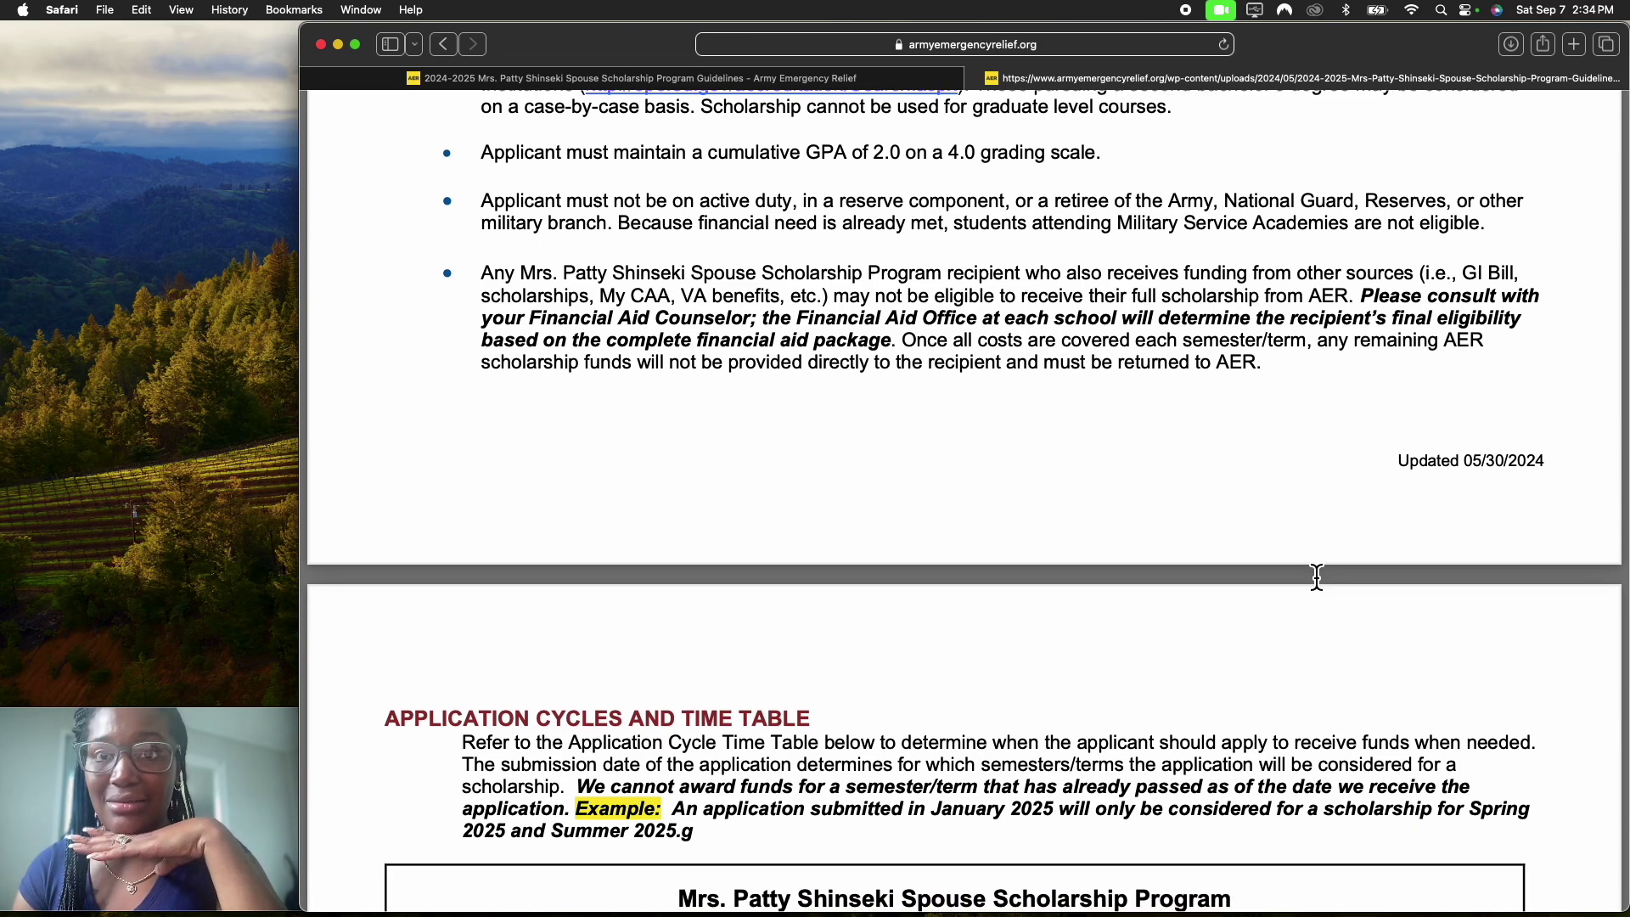
{"action": "scroll", "coordinate": [1316, 577], "scroll_direction": "down", "scroll_amount": 3}
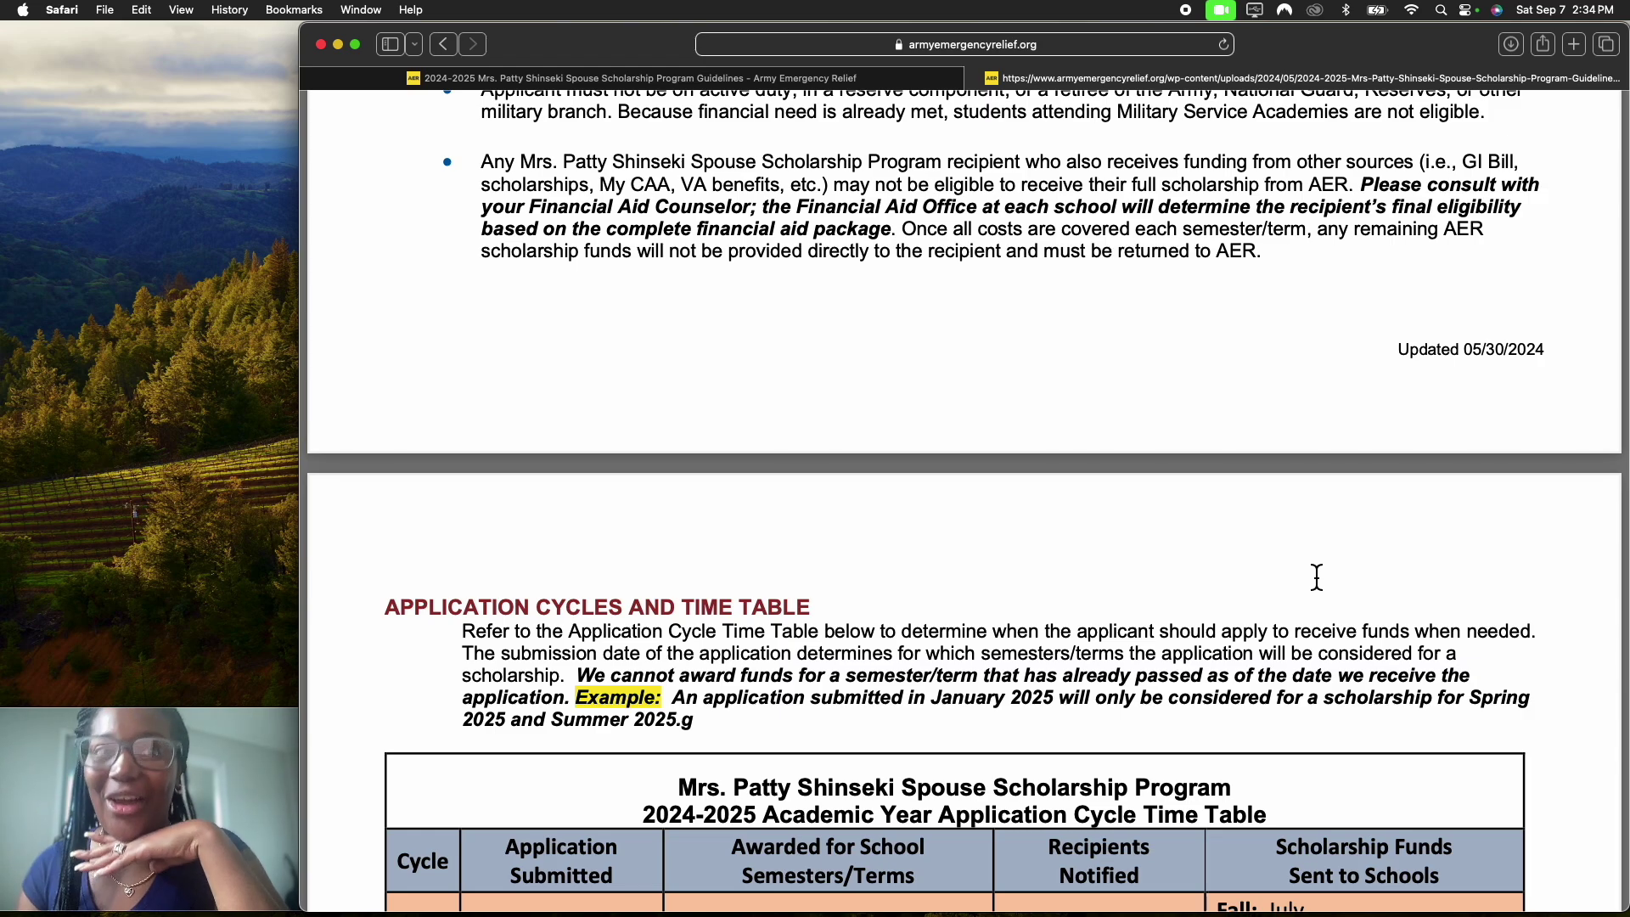
{"action": "scroll", "coordinate": [1317, 577], "scroll_direction": "down", "scroll_amount": 5}
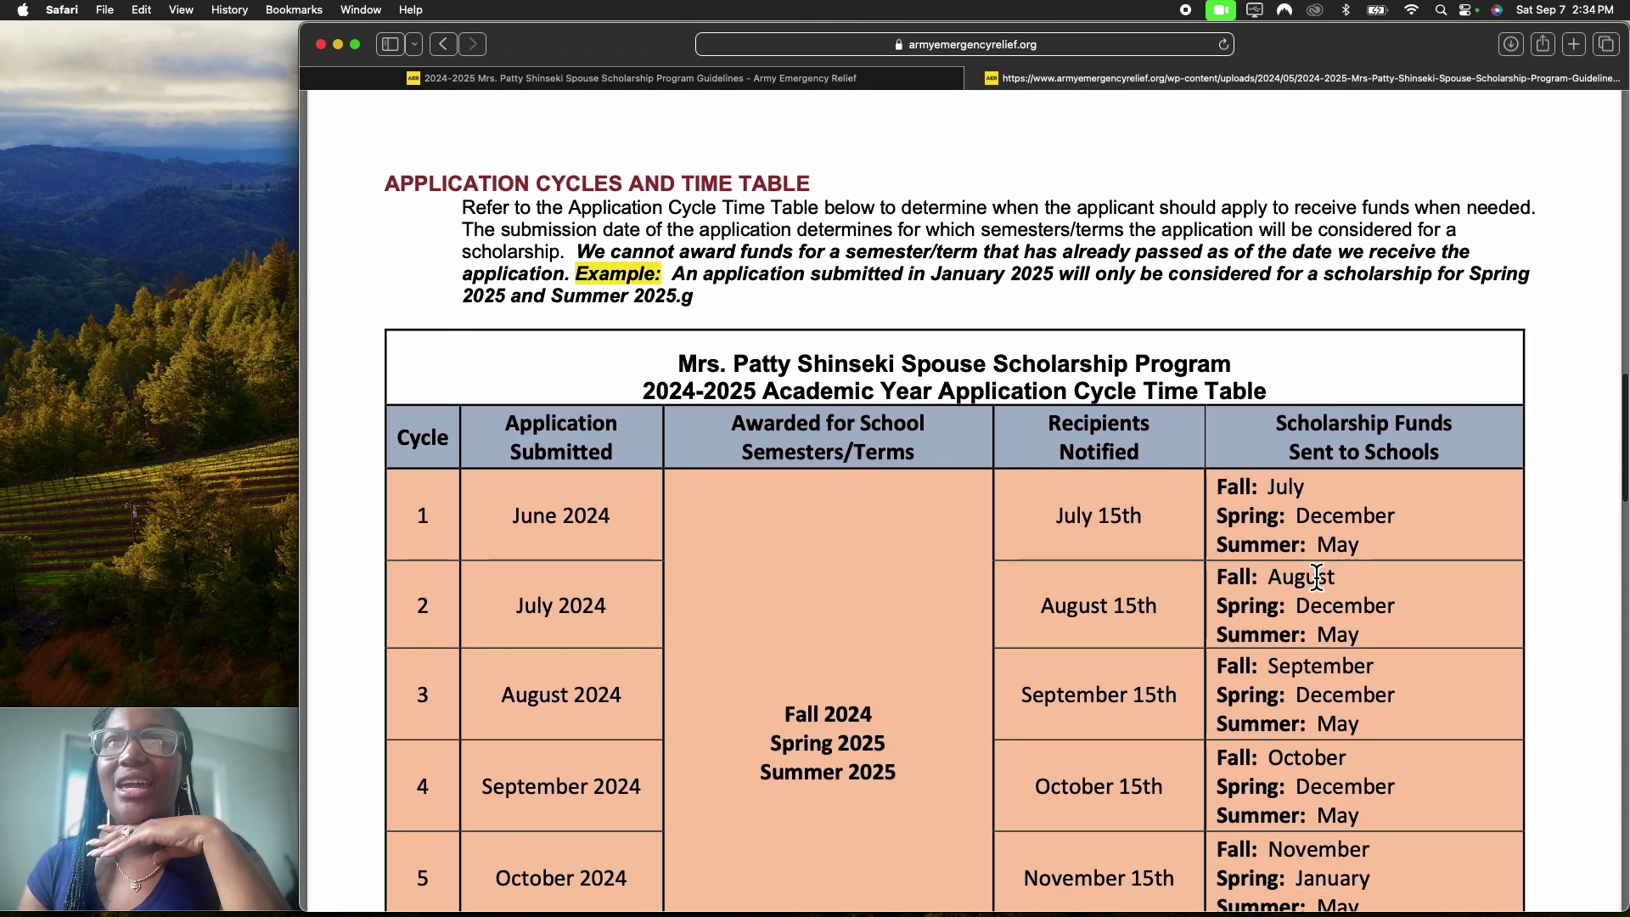
{"action": "scroll", "coordinate": [1316, 577], "scroll_direction": "down", "scroll_amount": 1}
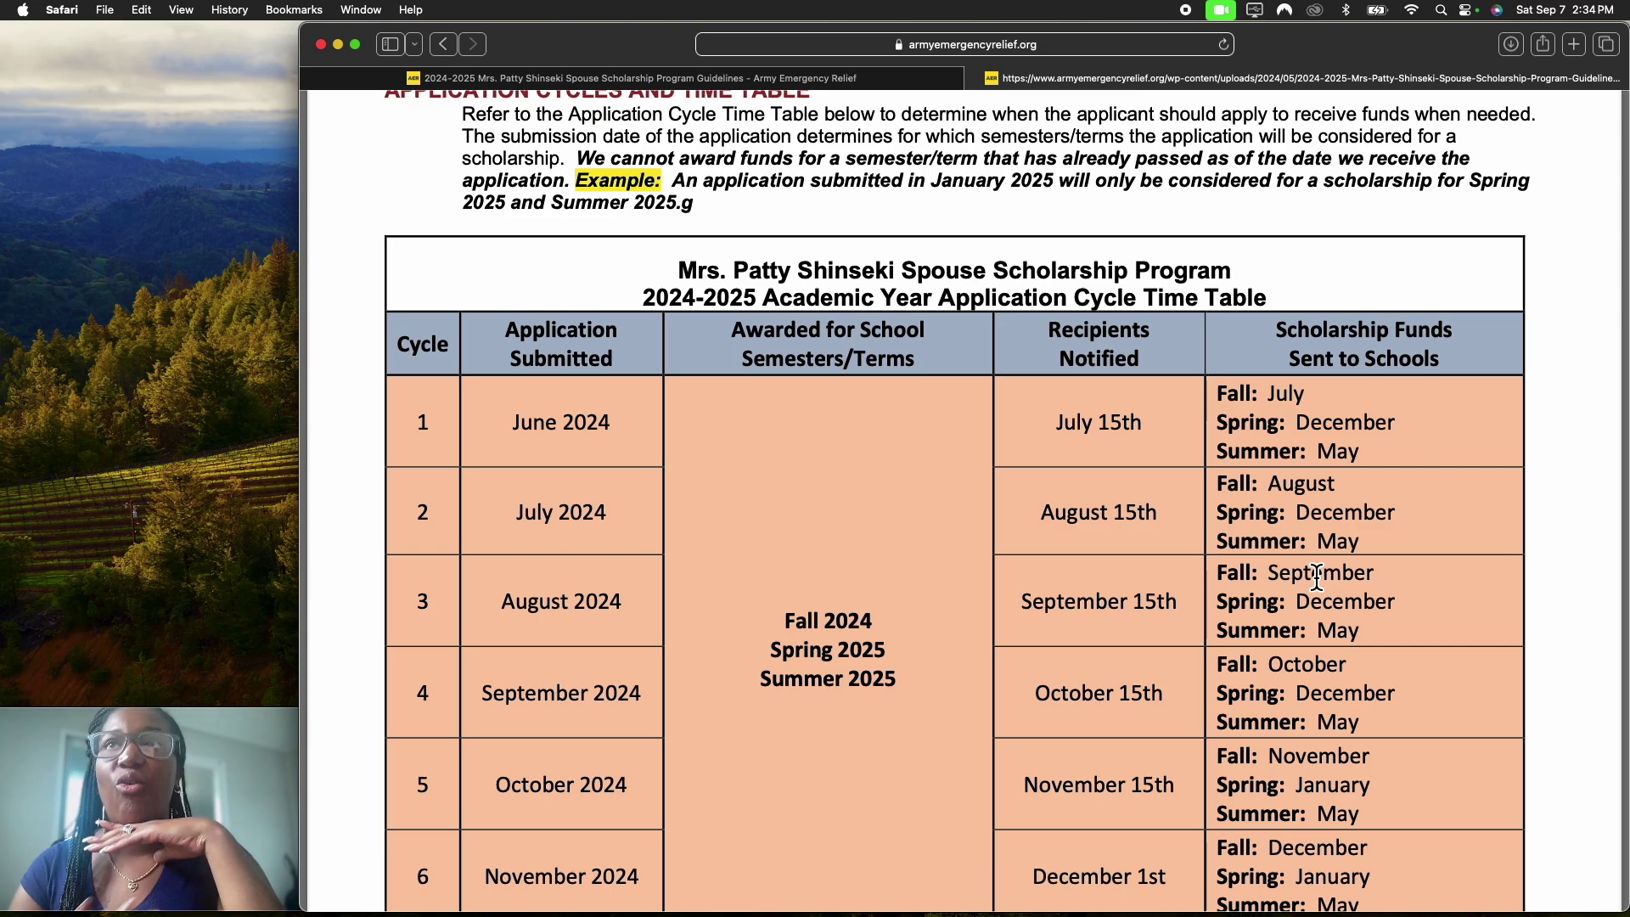
{"action": "scroll", "coordinate": [1317, 577], "scroll_direction": "down", "scroll_amount": 3}
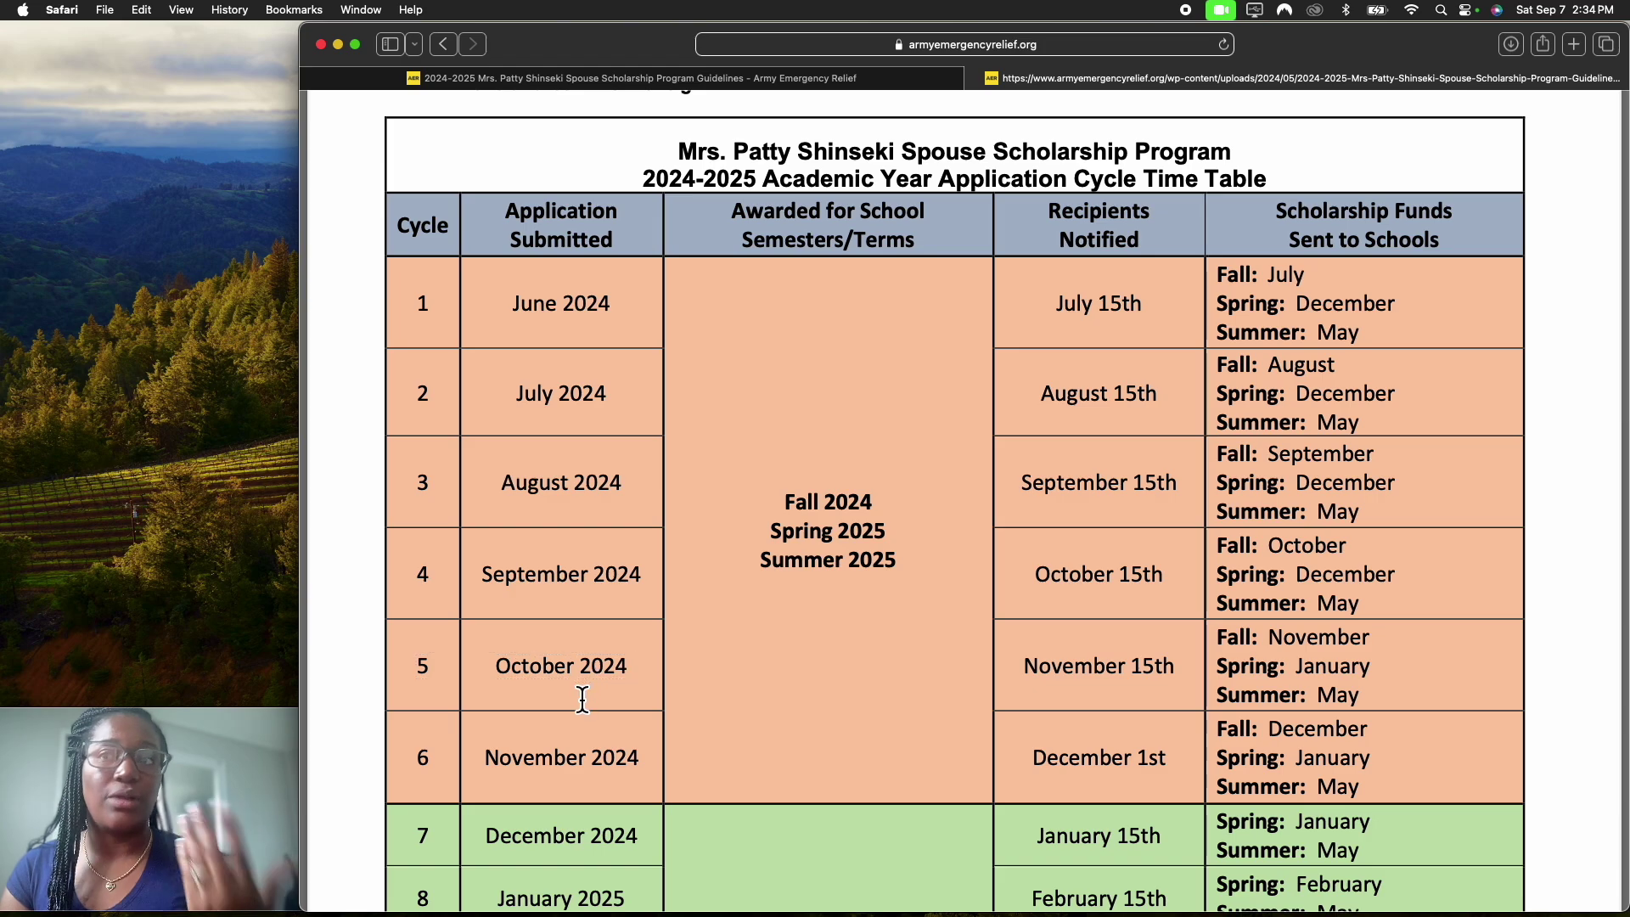
{"action": "scroll", "coordinate": [583, 691], "scroll_direction": "down", "scroll_amount": 3}
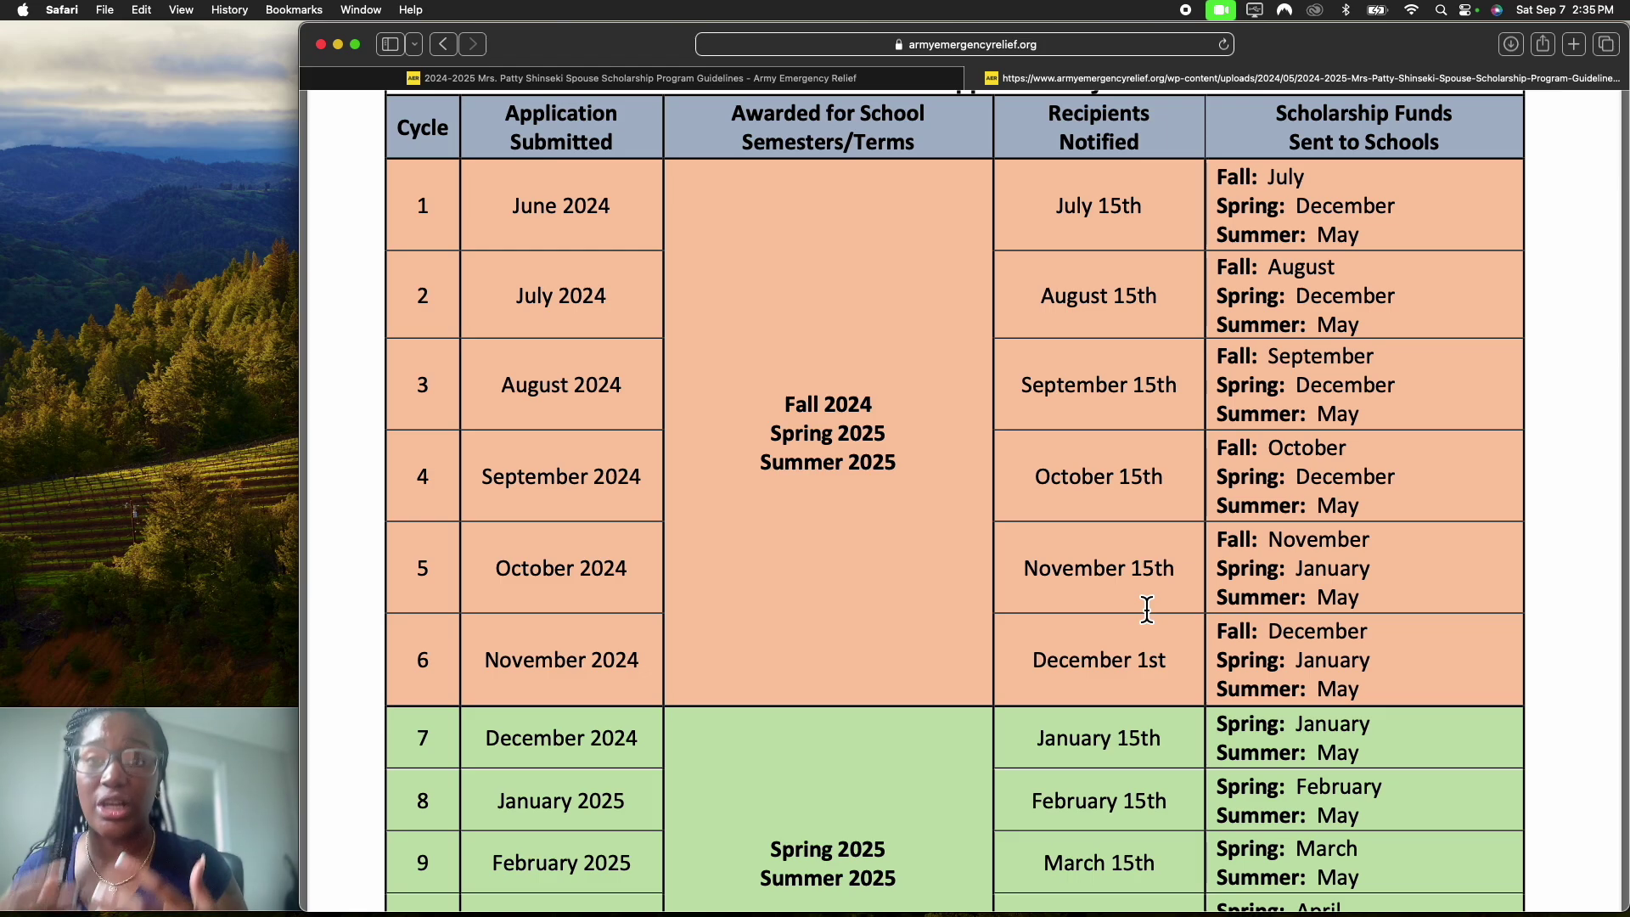
{"action": "scroll", "coordinate": [1147, 608], "scroll_direction": "down", "scroll_amount": 5}
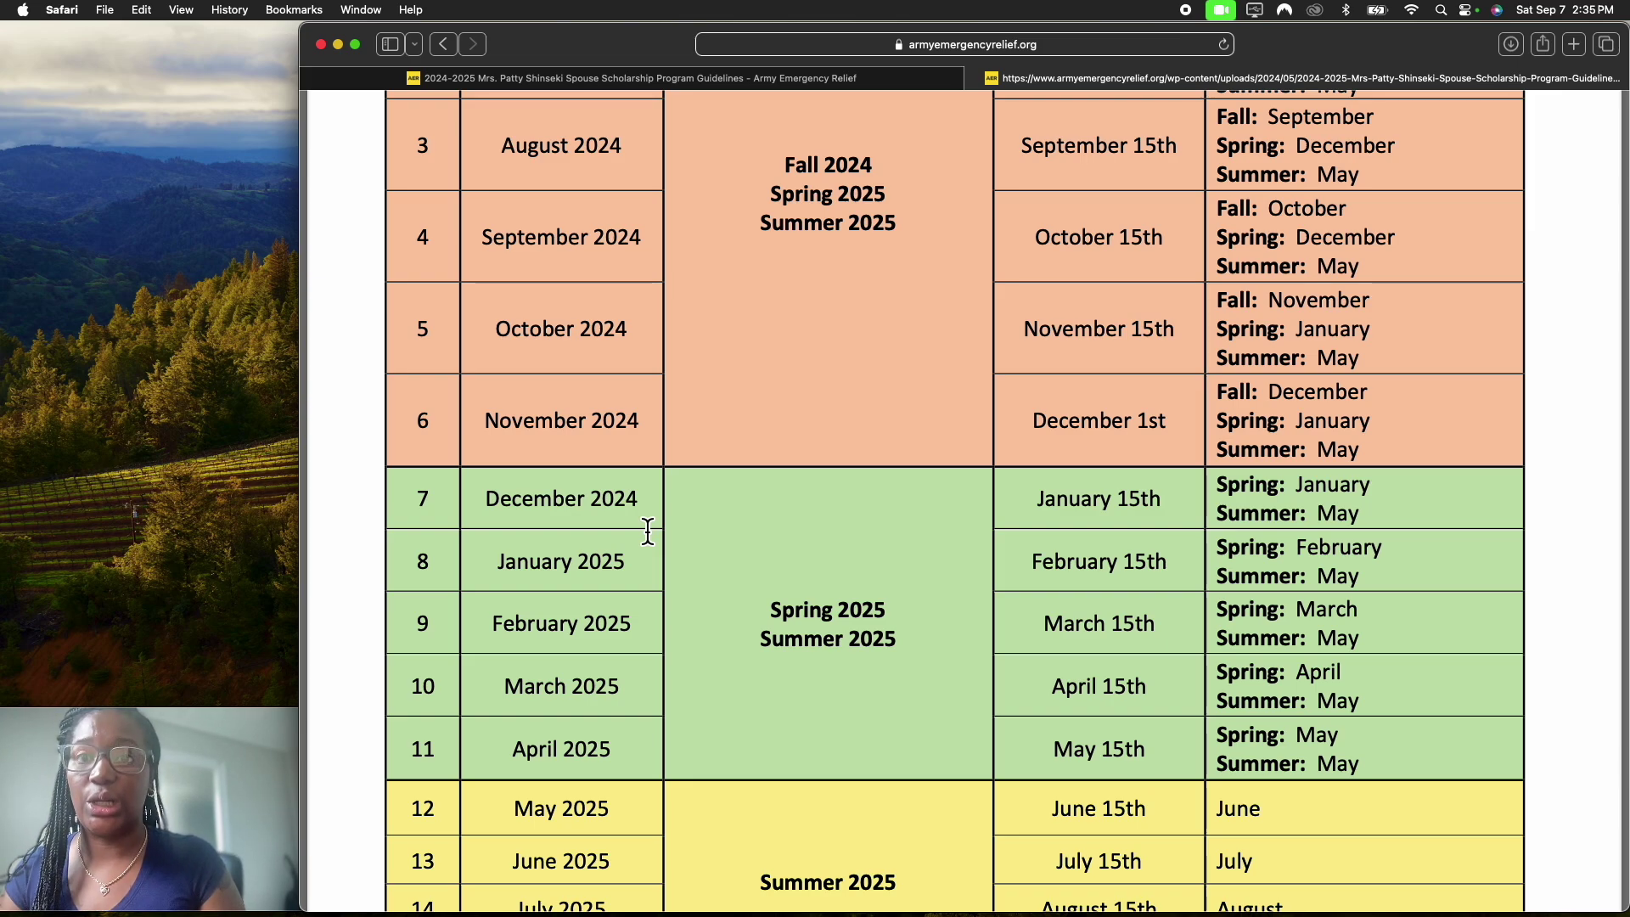
{"action": "scroll", "coordinate": [648, 530], "scroll_direction": "down", "scroll_amount": 5}
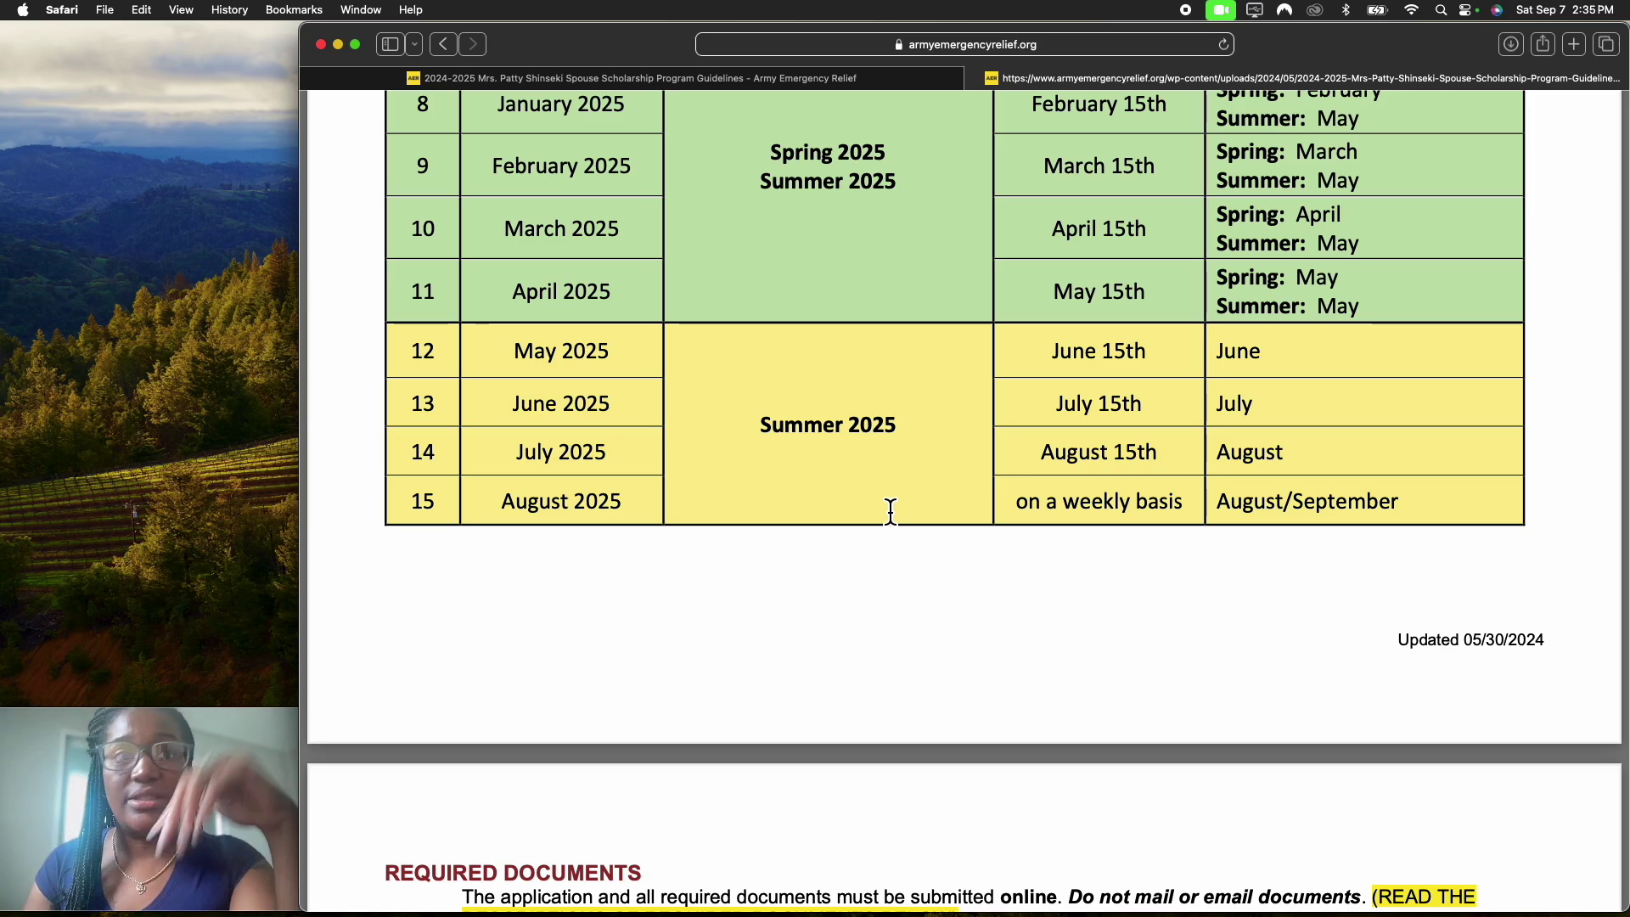
{"action": "scroll", "coordinate": [890, 509], "scroll_direction": "up", "scroll_amount": 5}
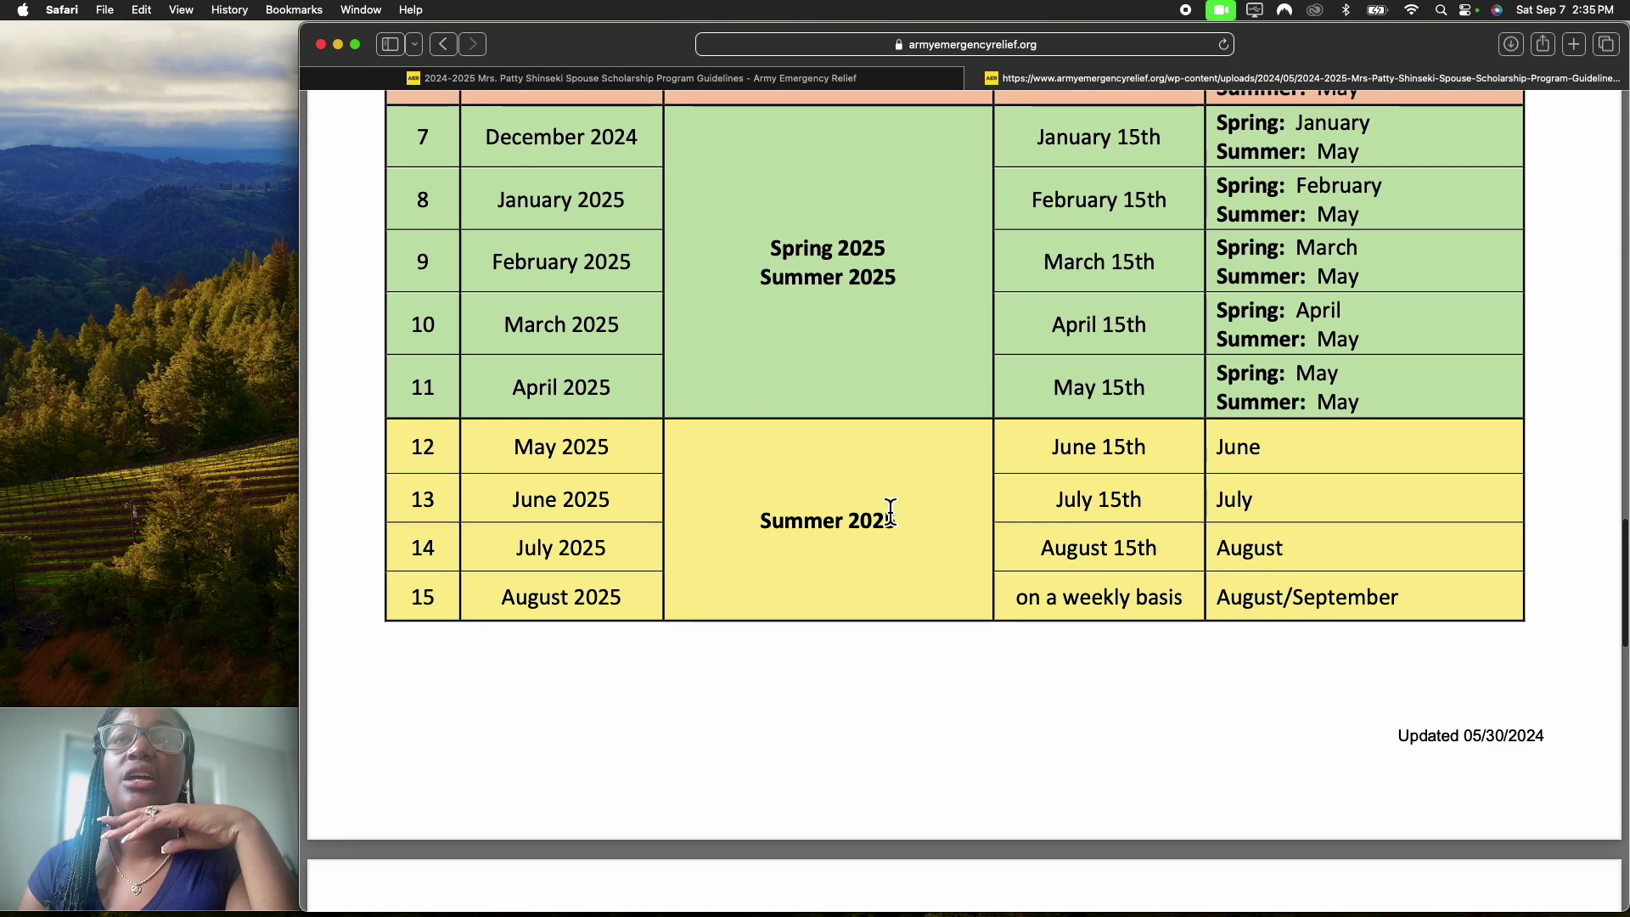
{"action": "scroll", "coordinate": [888, 522], "scroll_direction": "up", "scroll_amount": 2}
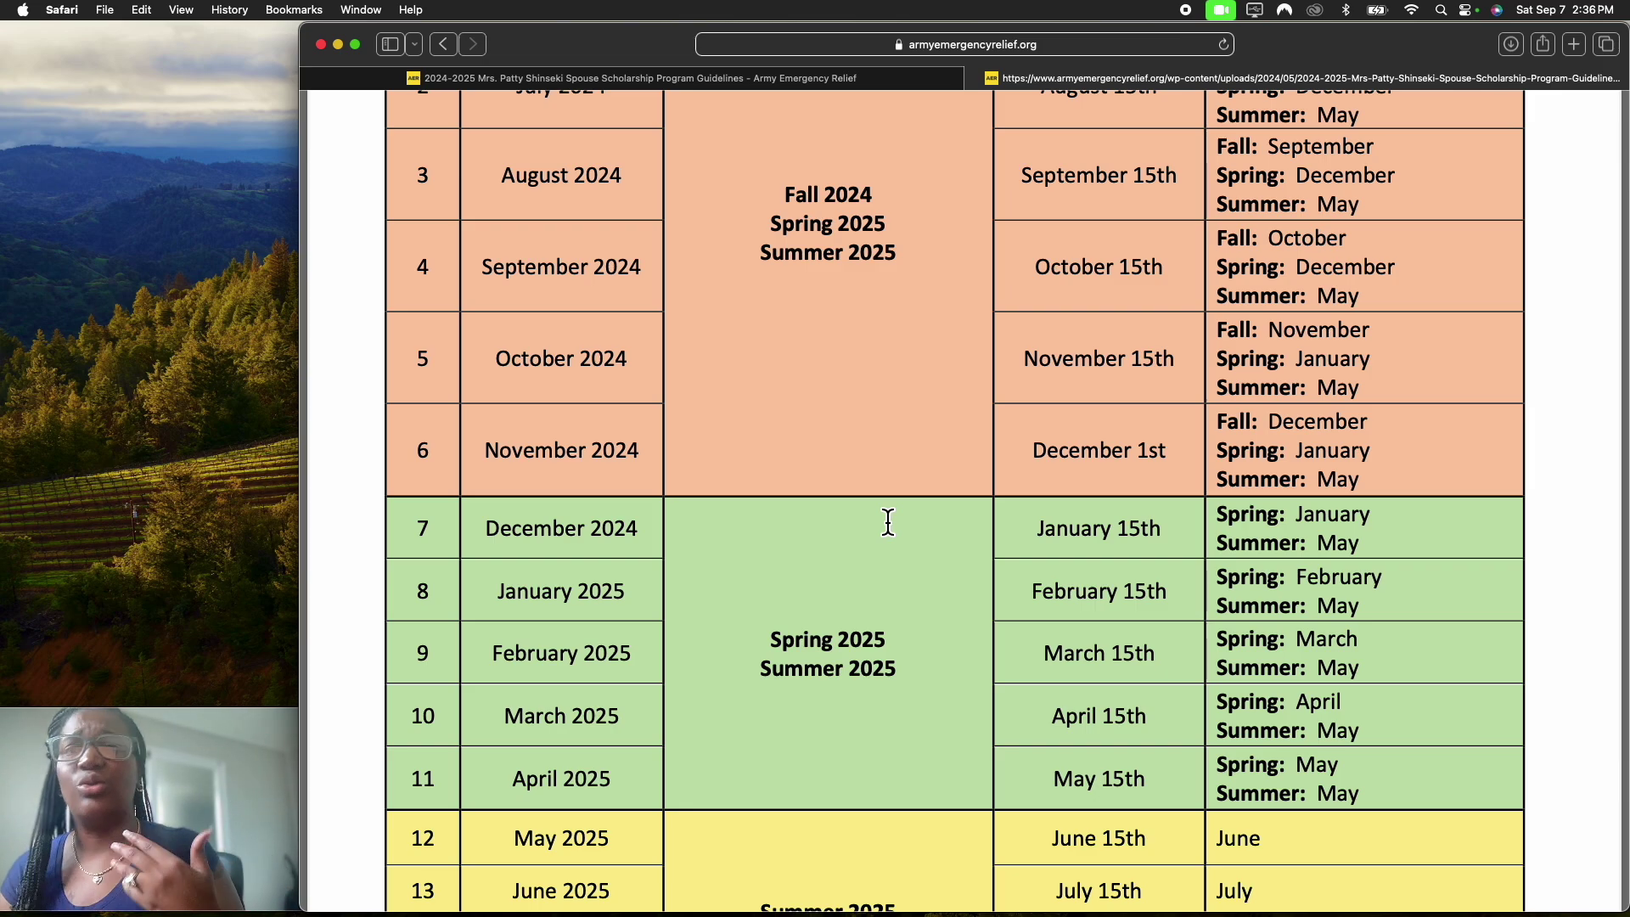
Step: Read the required documents section of the guidelines, from the application and DD214 through the casualty report and the file format note
{"action": "scroll", "coordinate": [888, 521], "scroll_direction": "down", "scroll_amount": 10}
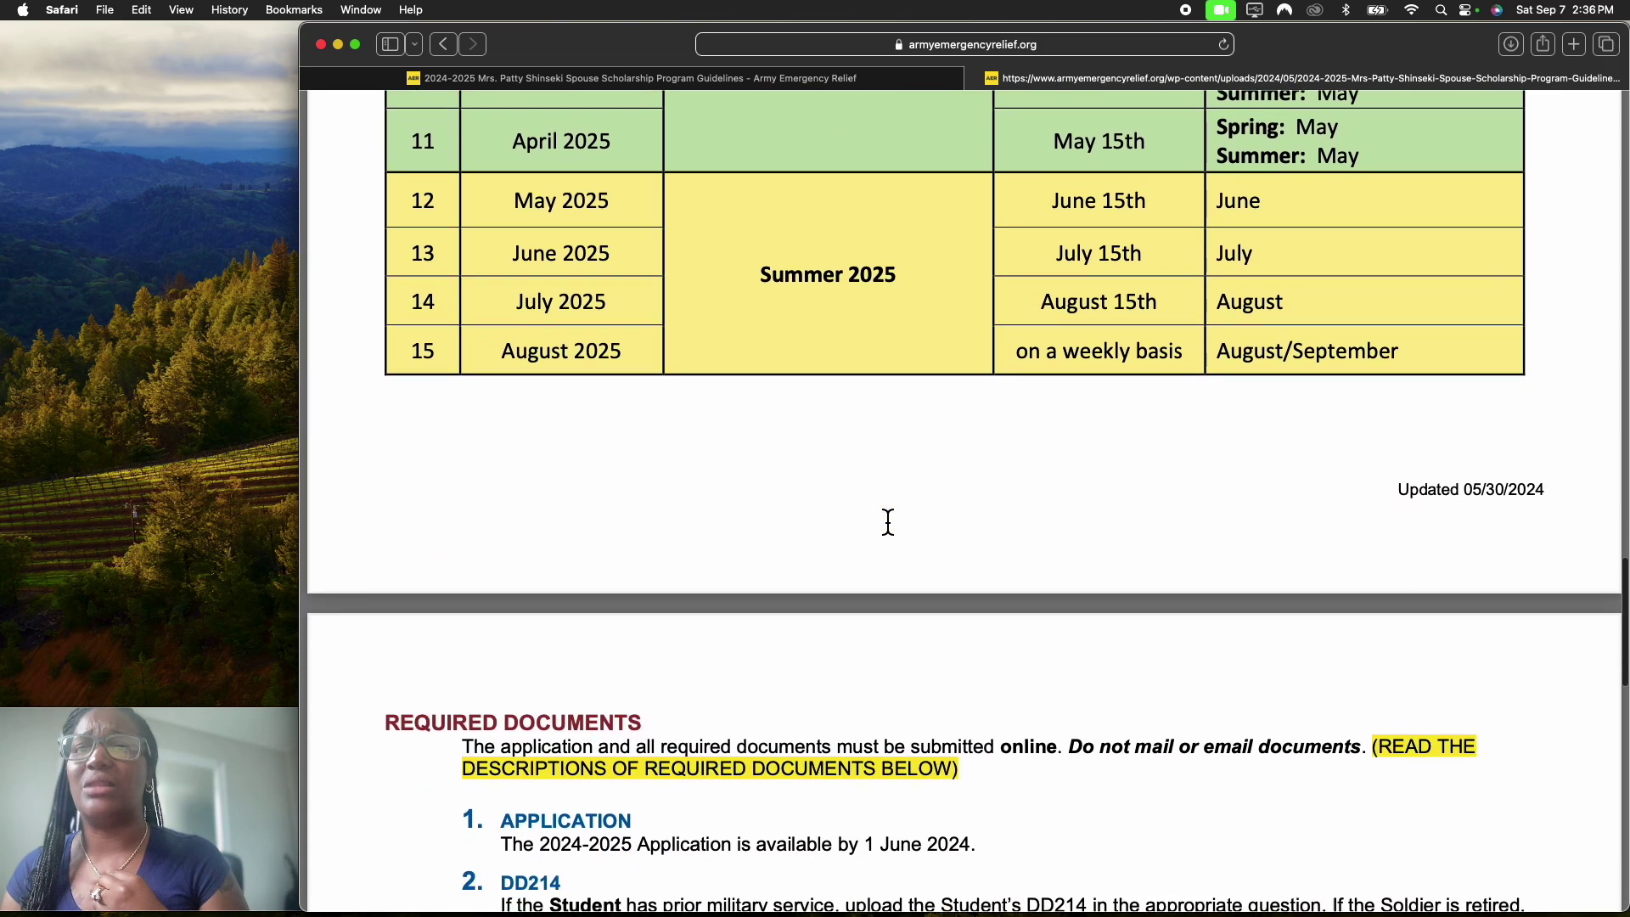
{"action": "scroll", "coordinate": [888, 521], "scroll_direction": "down", "scroll_amount": 8}
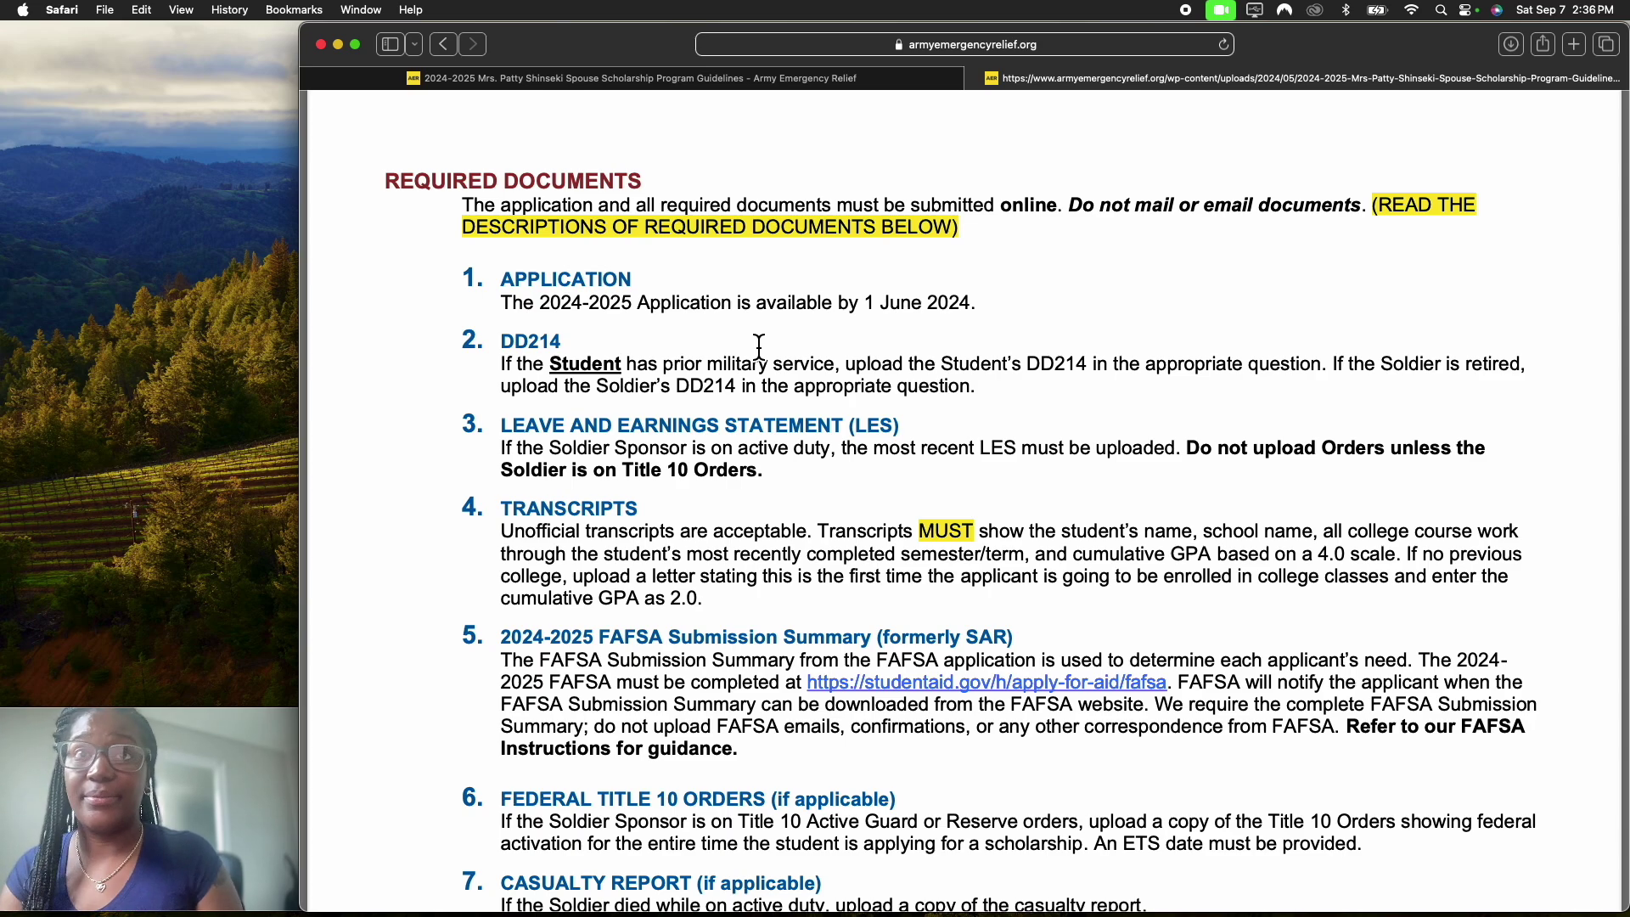
{"action": "scroll", "coordinate": [759, 345], "scroll_direction": "down", "scroll_amount": 1}
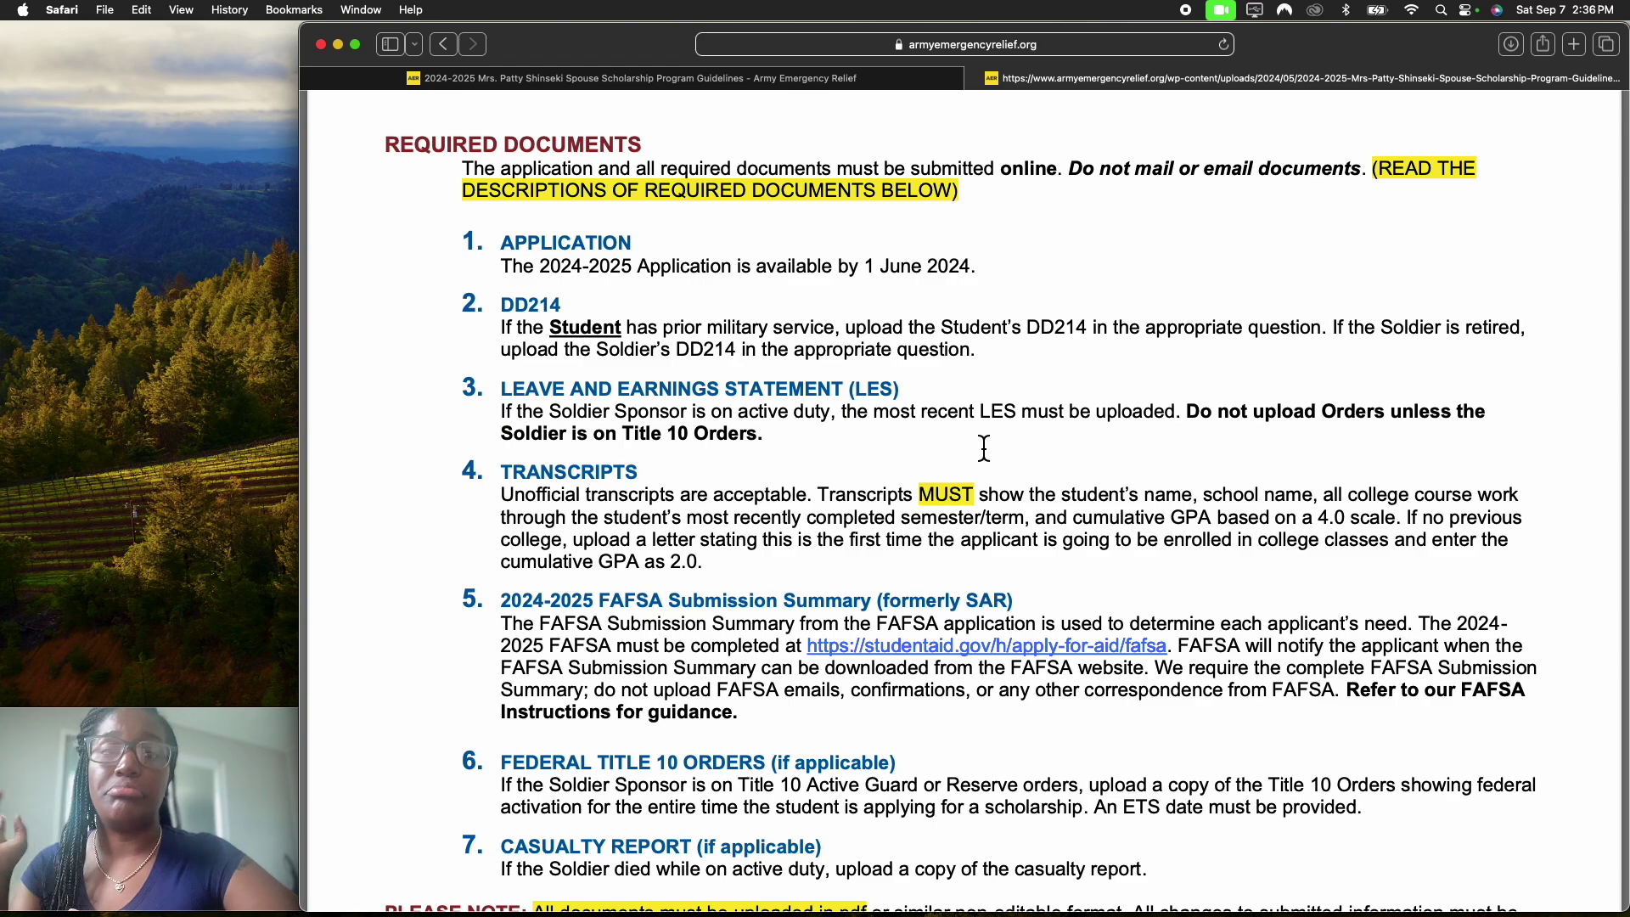
{"action": "scroll", "coordinate": [984, 448], "scroll_direction": "down", "scroll_amount": 2}
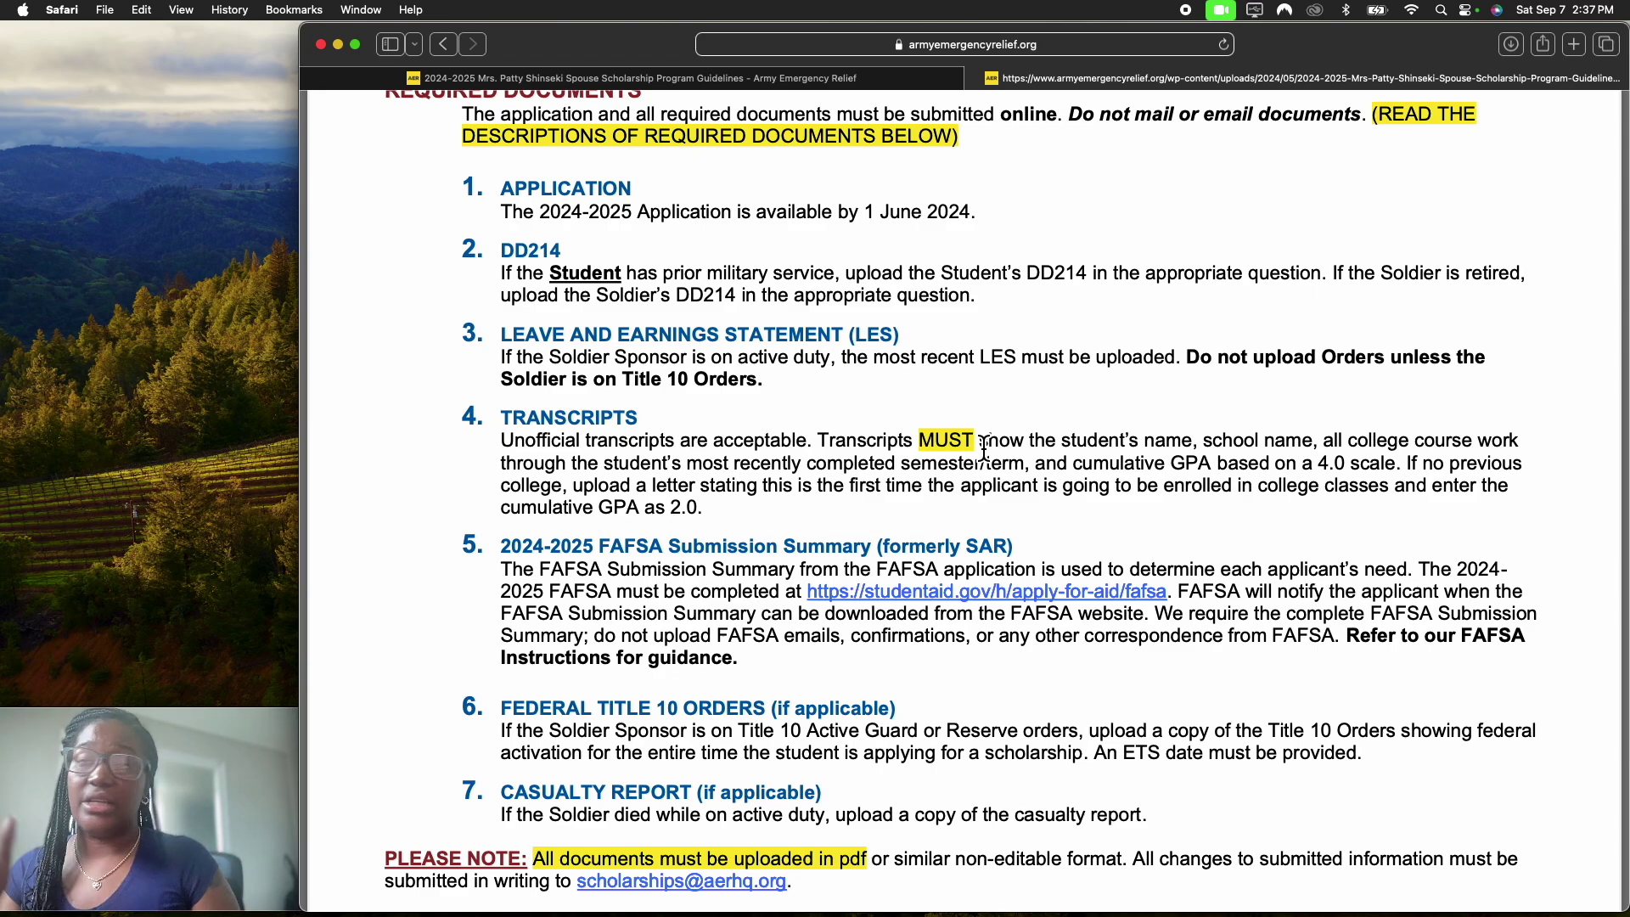
{"action": "scroll", "coordinate": [984, 448], "scroll_direction": "down", "scroll_amount": 5}
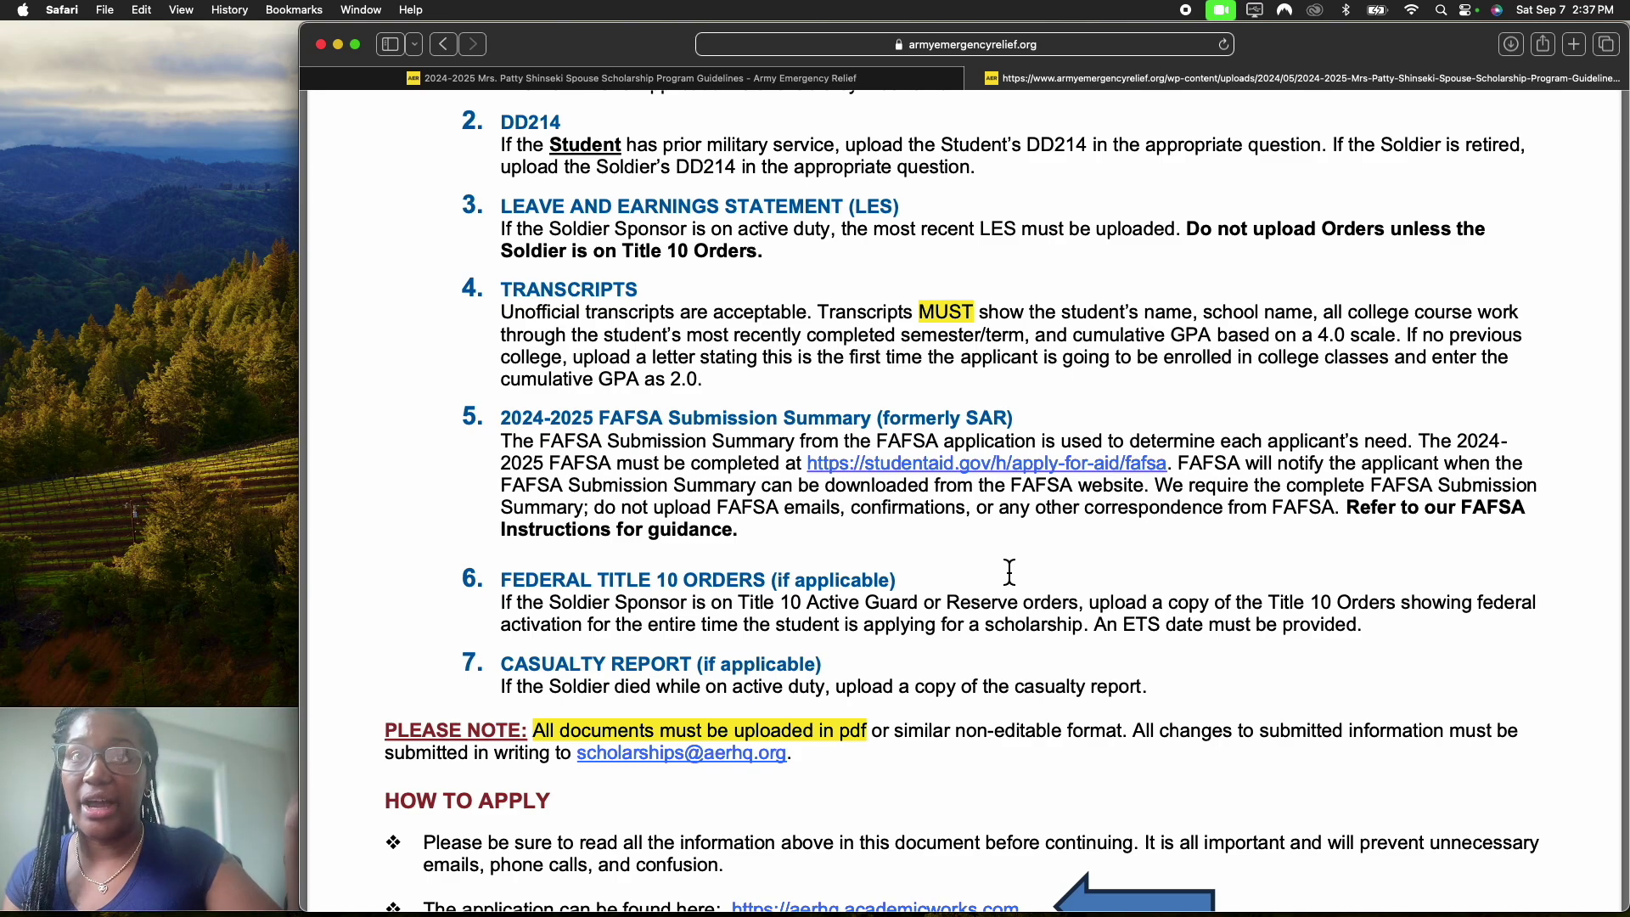
{"action": "scroll", "coordinate": [1009, 571], "scroll_direction": "down", "scroll_amount": 1}
{"action": "scroll", "coordinate": [1010, 564], "scroll_direction": "down", "scroll_amount": 2}
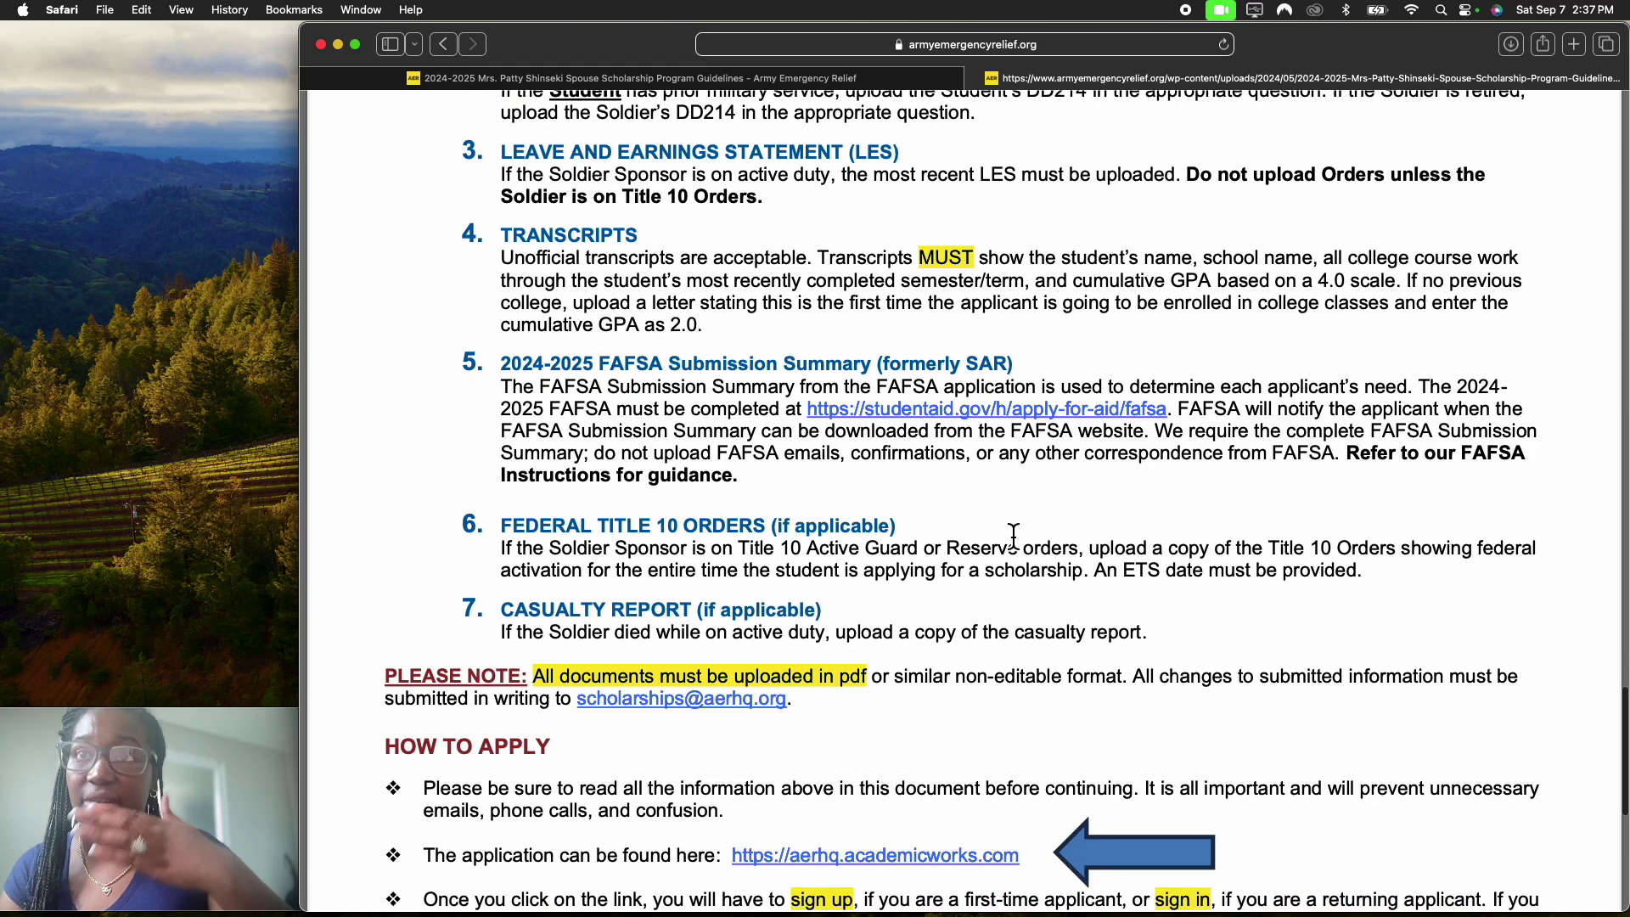
{"action": "scroll", "coordinate": [1014, 536], "scroll_direction": "down", "scroll_amount": 3}
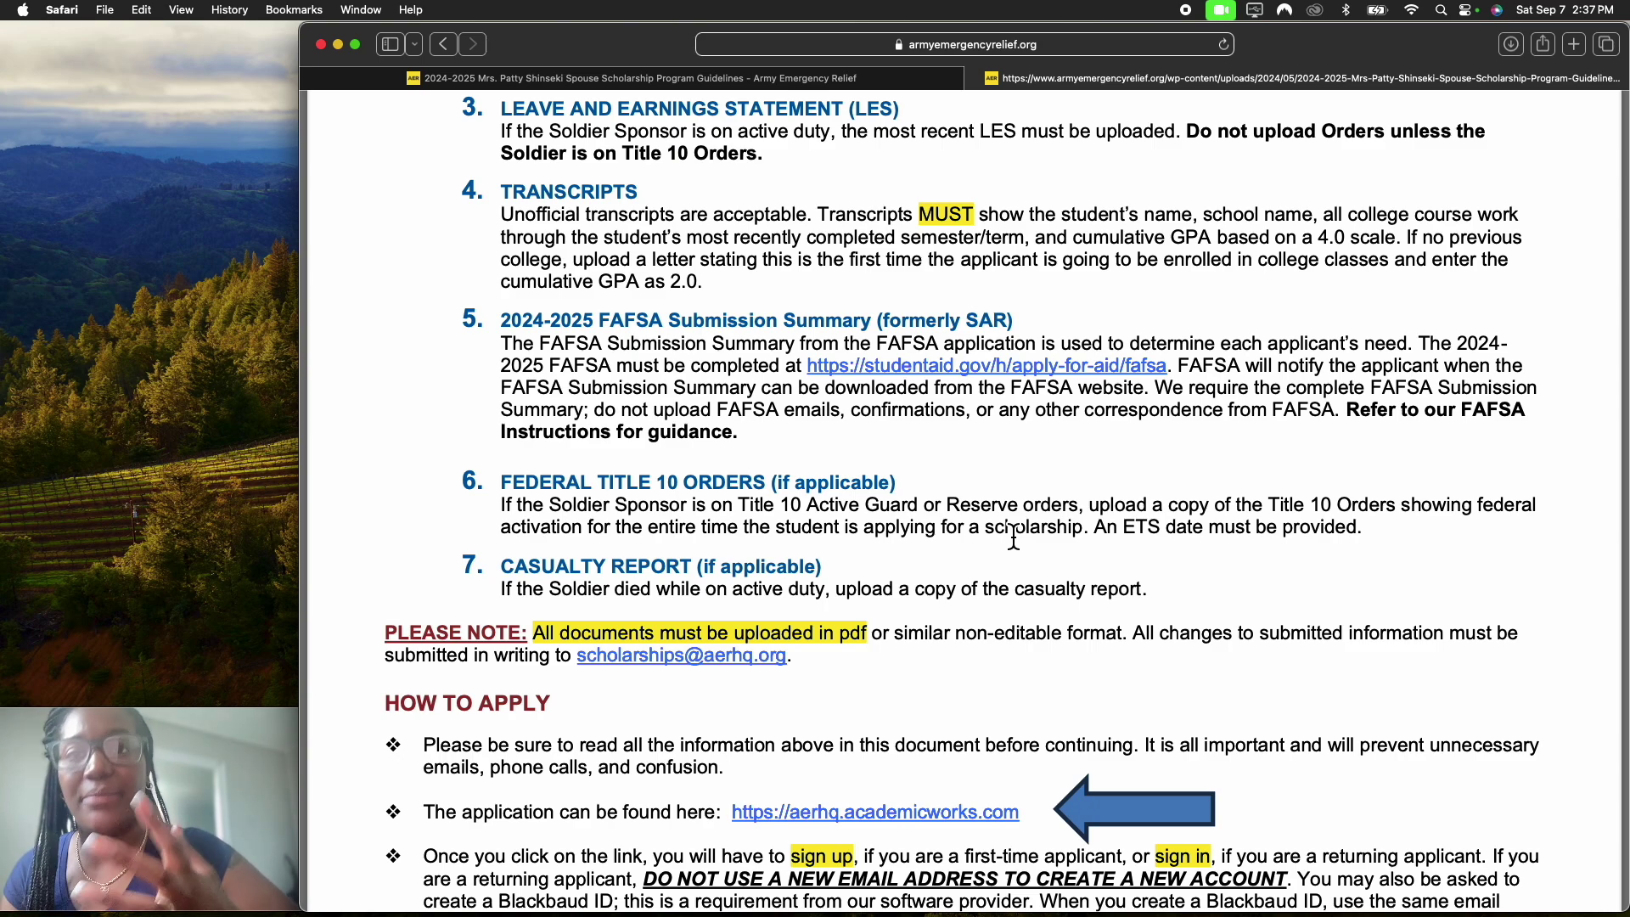
Step: Open the aerhq.academicworks.com application site linked in the How to Apply section and sign in with the Blackbaud ID
{"action": "scroll", "coordinate": [1014, 537], "scroll_direction": "down", "scroll_amount": 1}
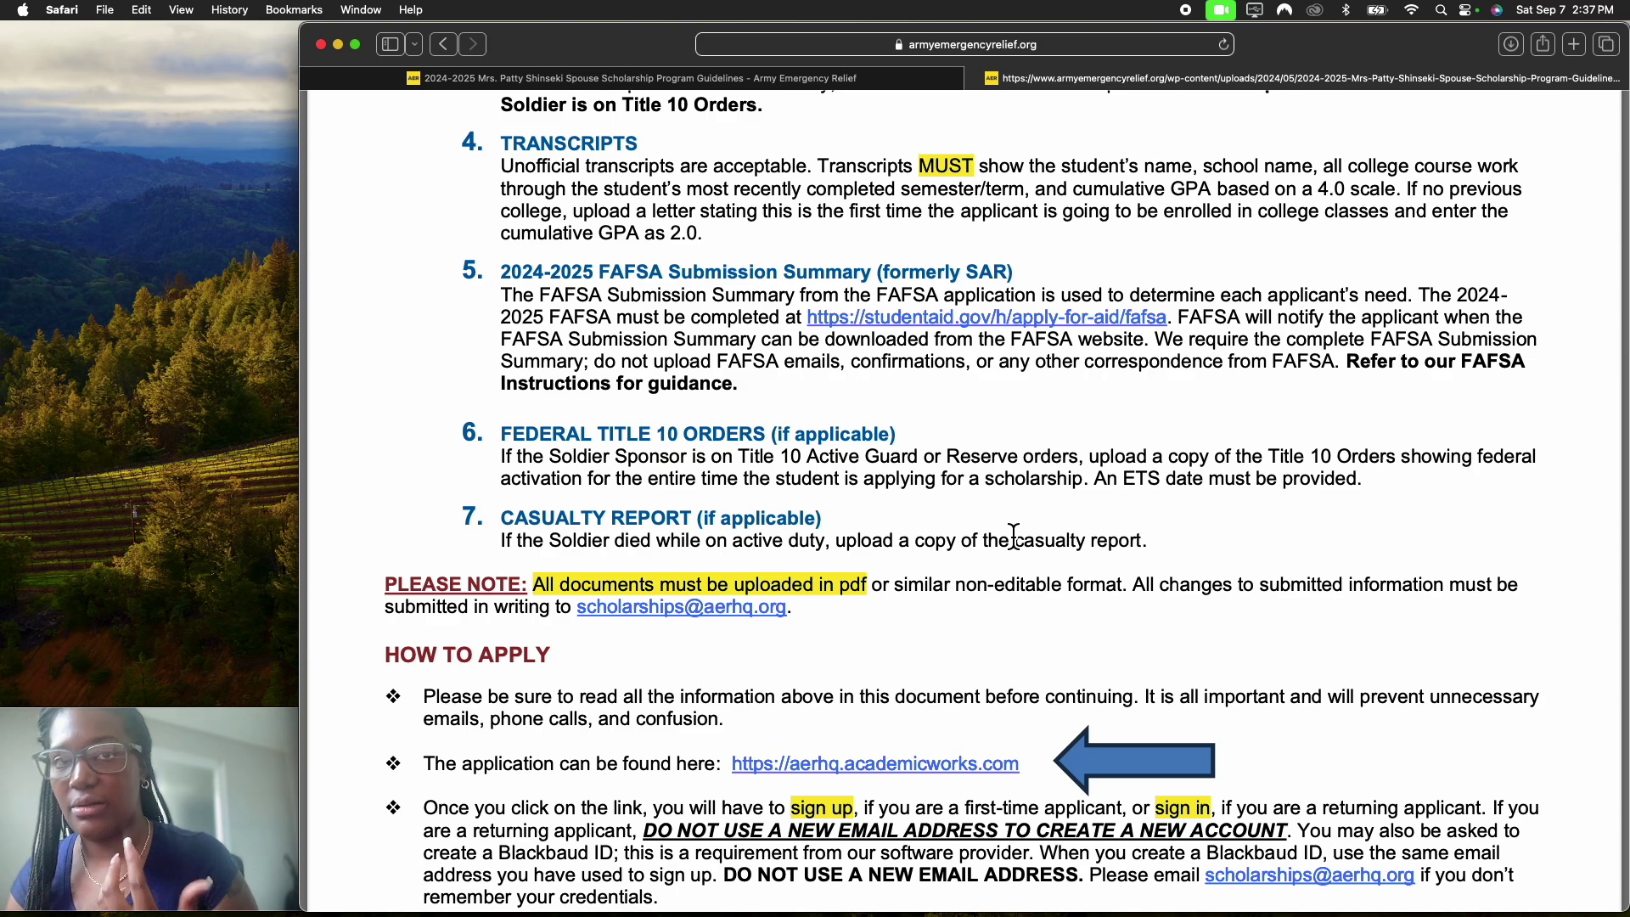
{"action": "scroll", "coordinate": [1013, 537], "scroll_direction": "down", "scroll_amount": 3}
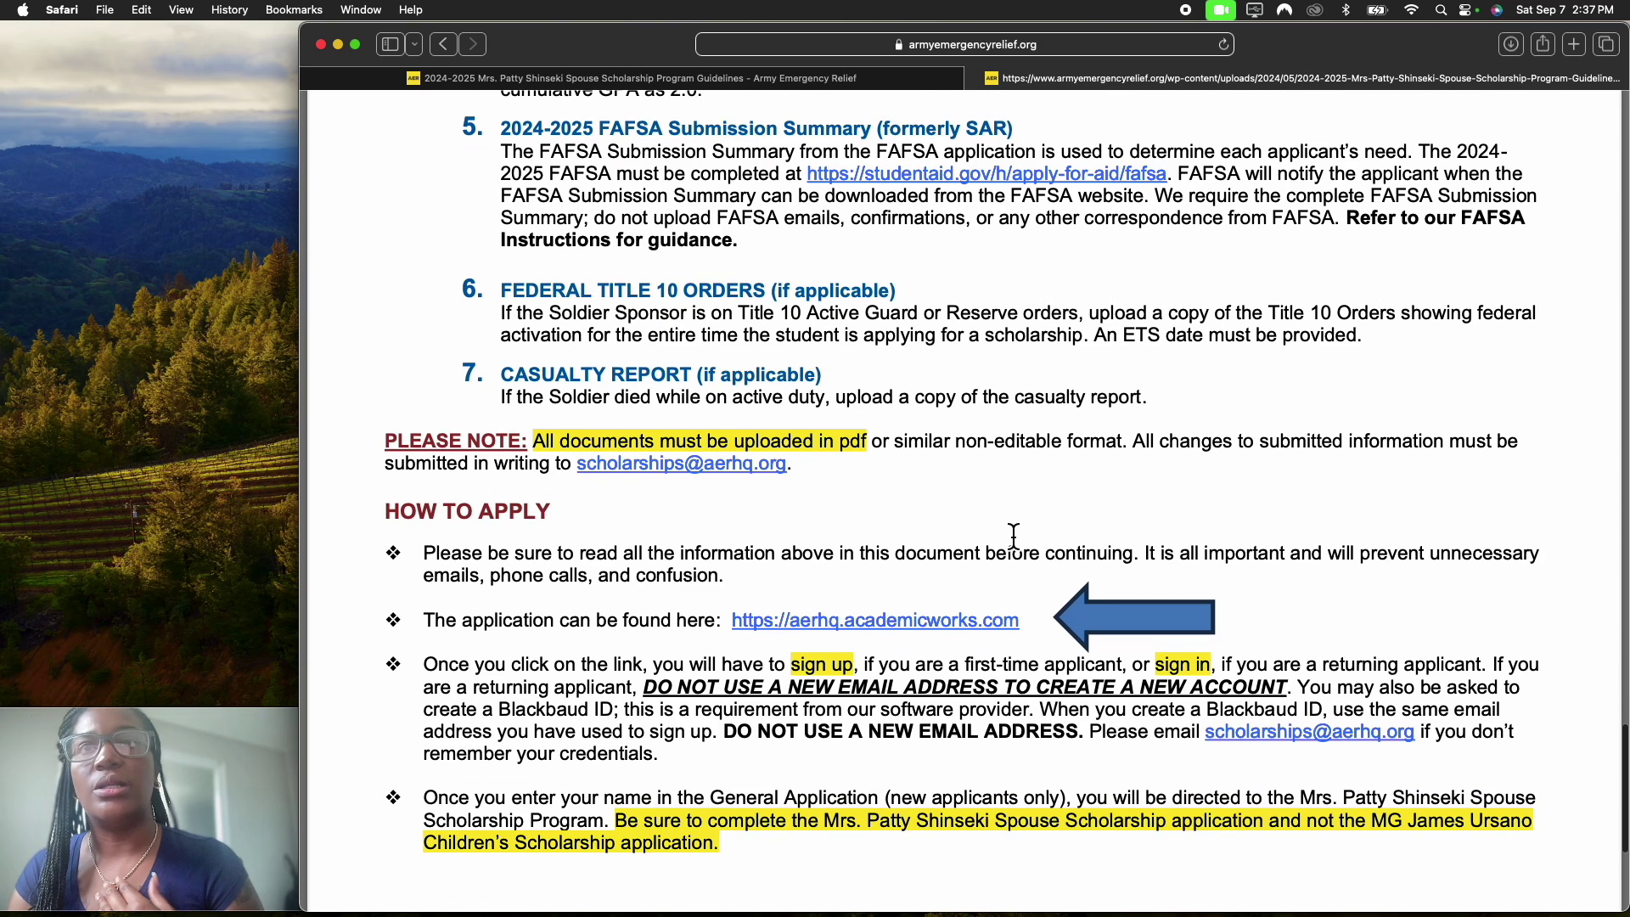
{"action": "scroll", "coordinate": [866, 475], "scroll_direction": "down", "scroll_amount": 2}
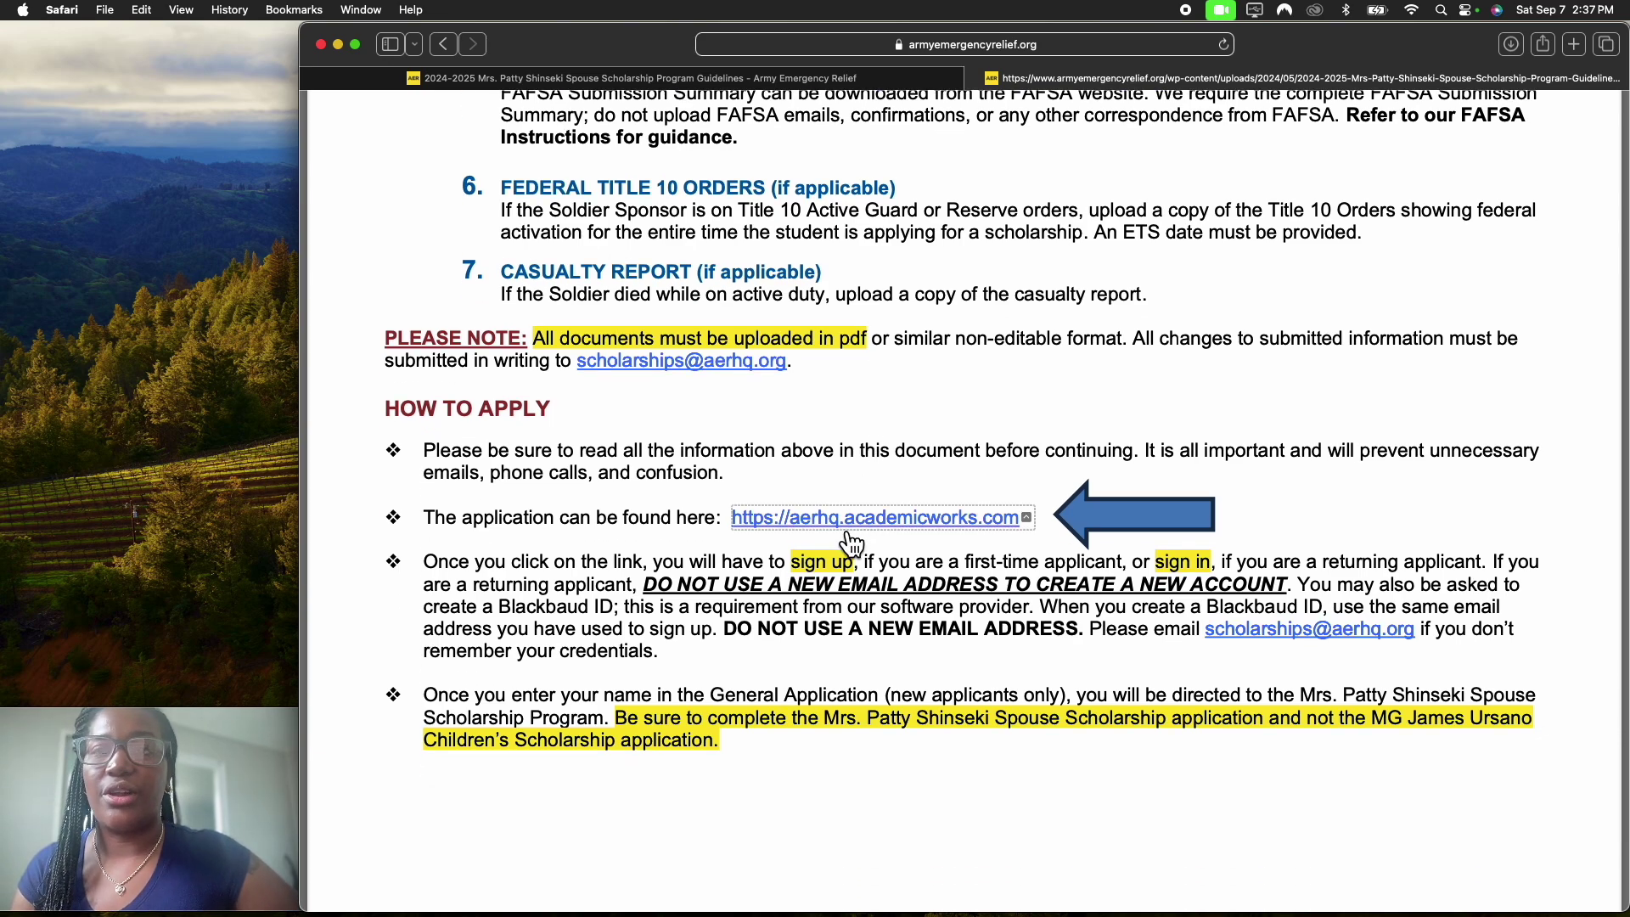
{"action": "left_click", "coordinate": [849, 529]}
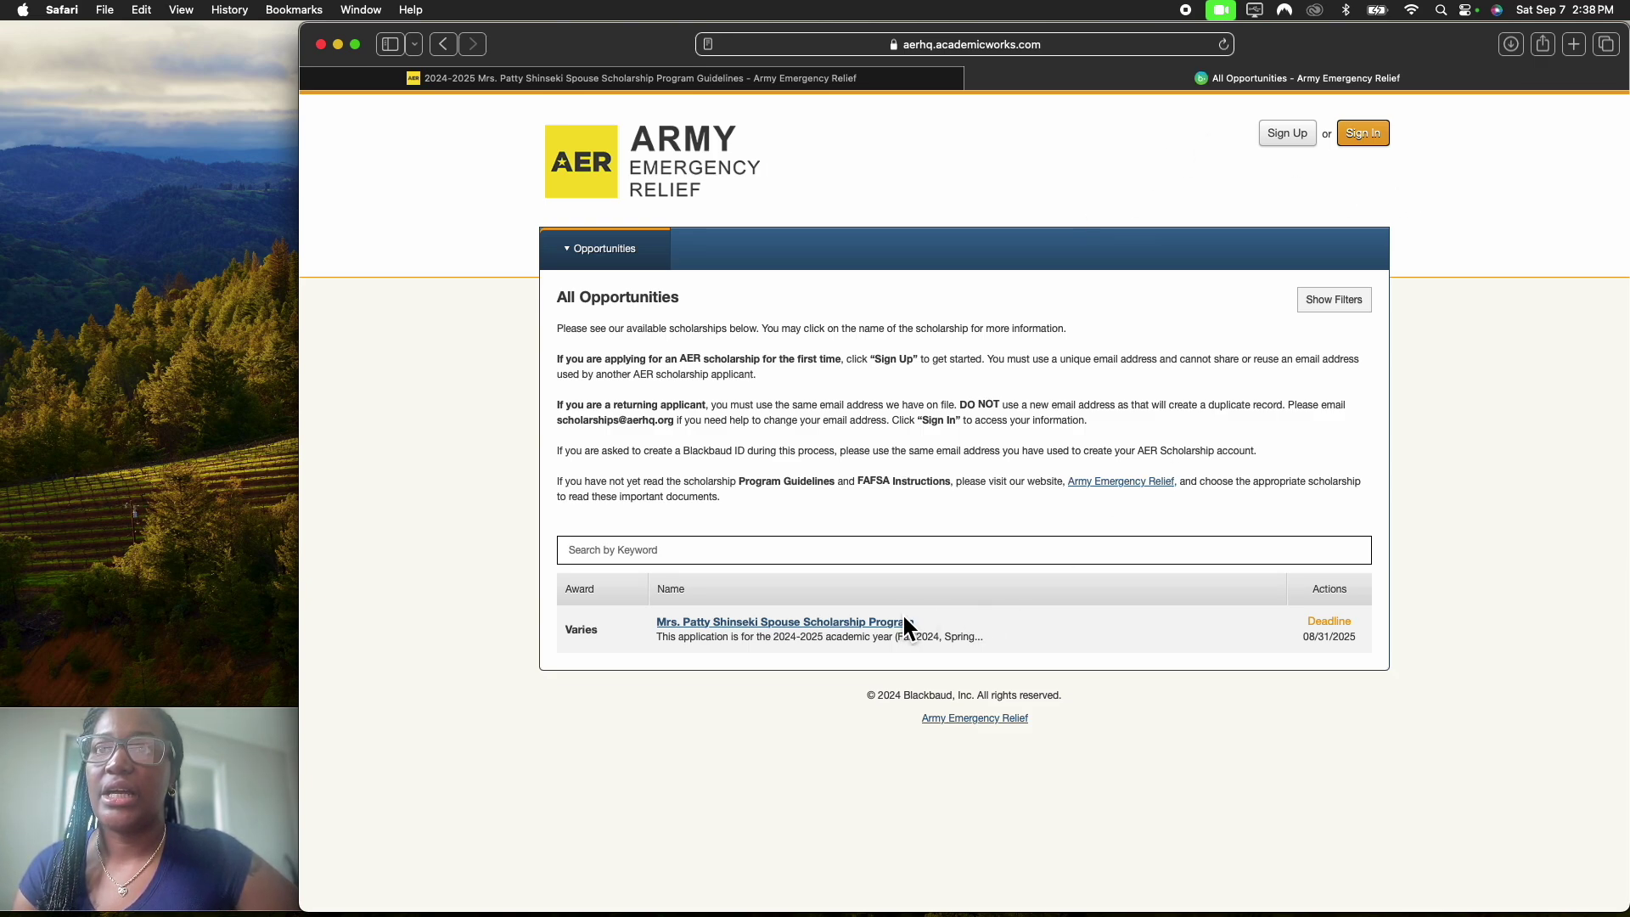
{"action": "left_click", "coordinate": [1374, 138]}
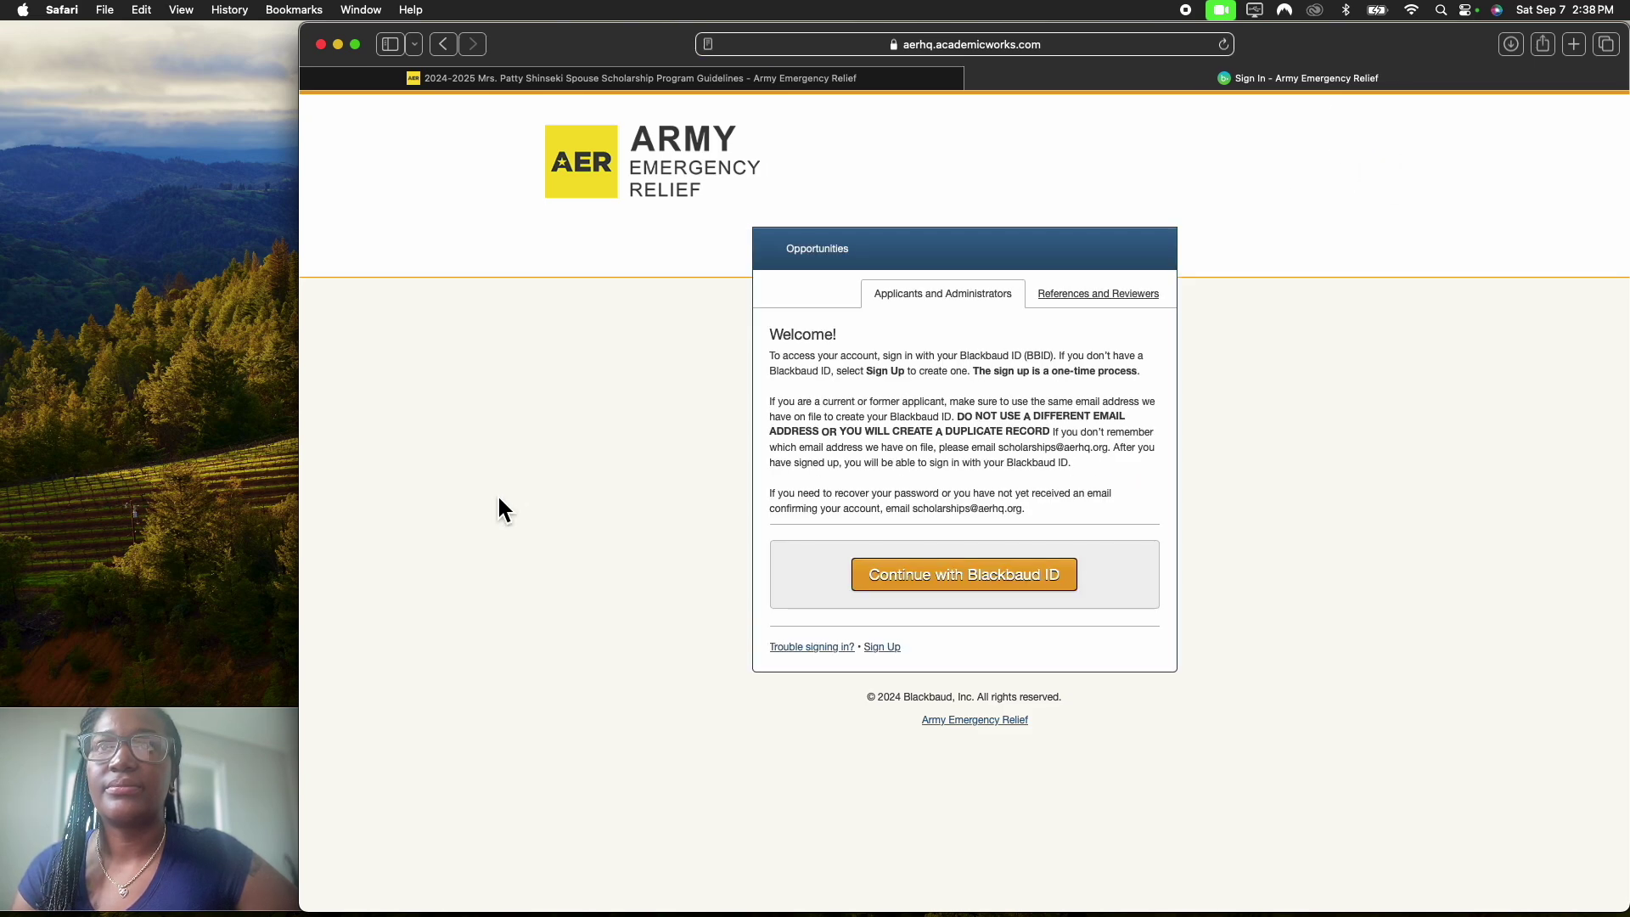
{"action": "left_click", "coordinate": [969, 578]}
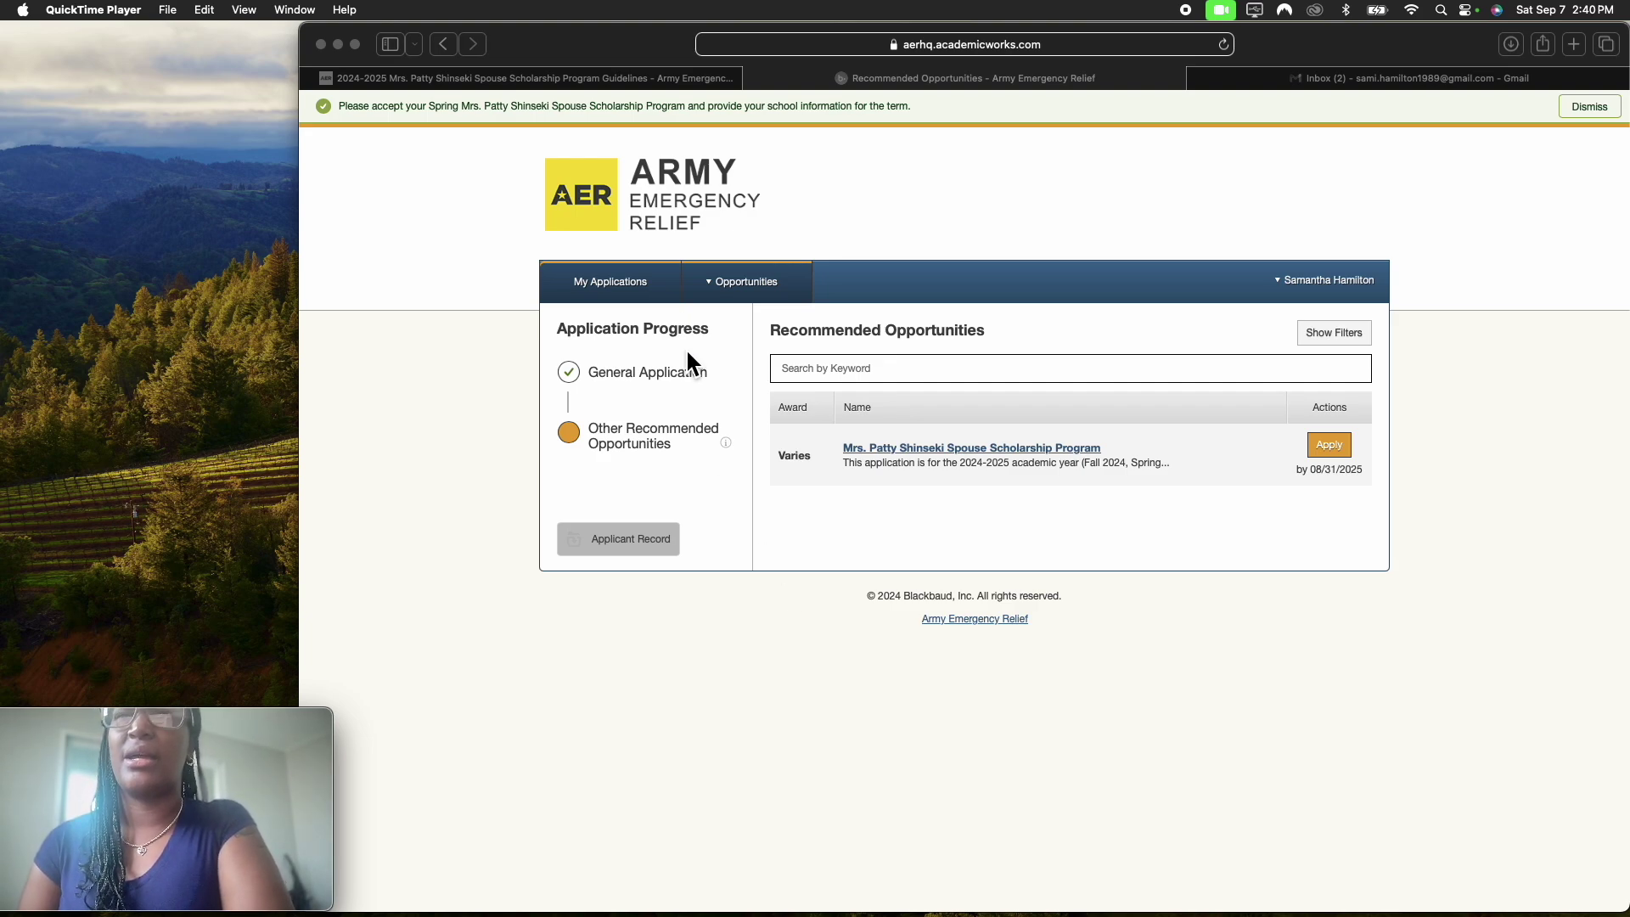
{"action": "left_click", "coordinate": [668, 79]}
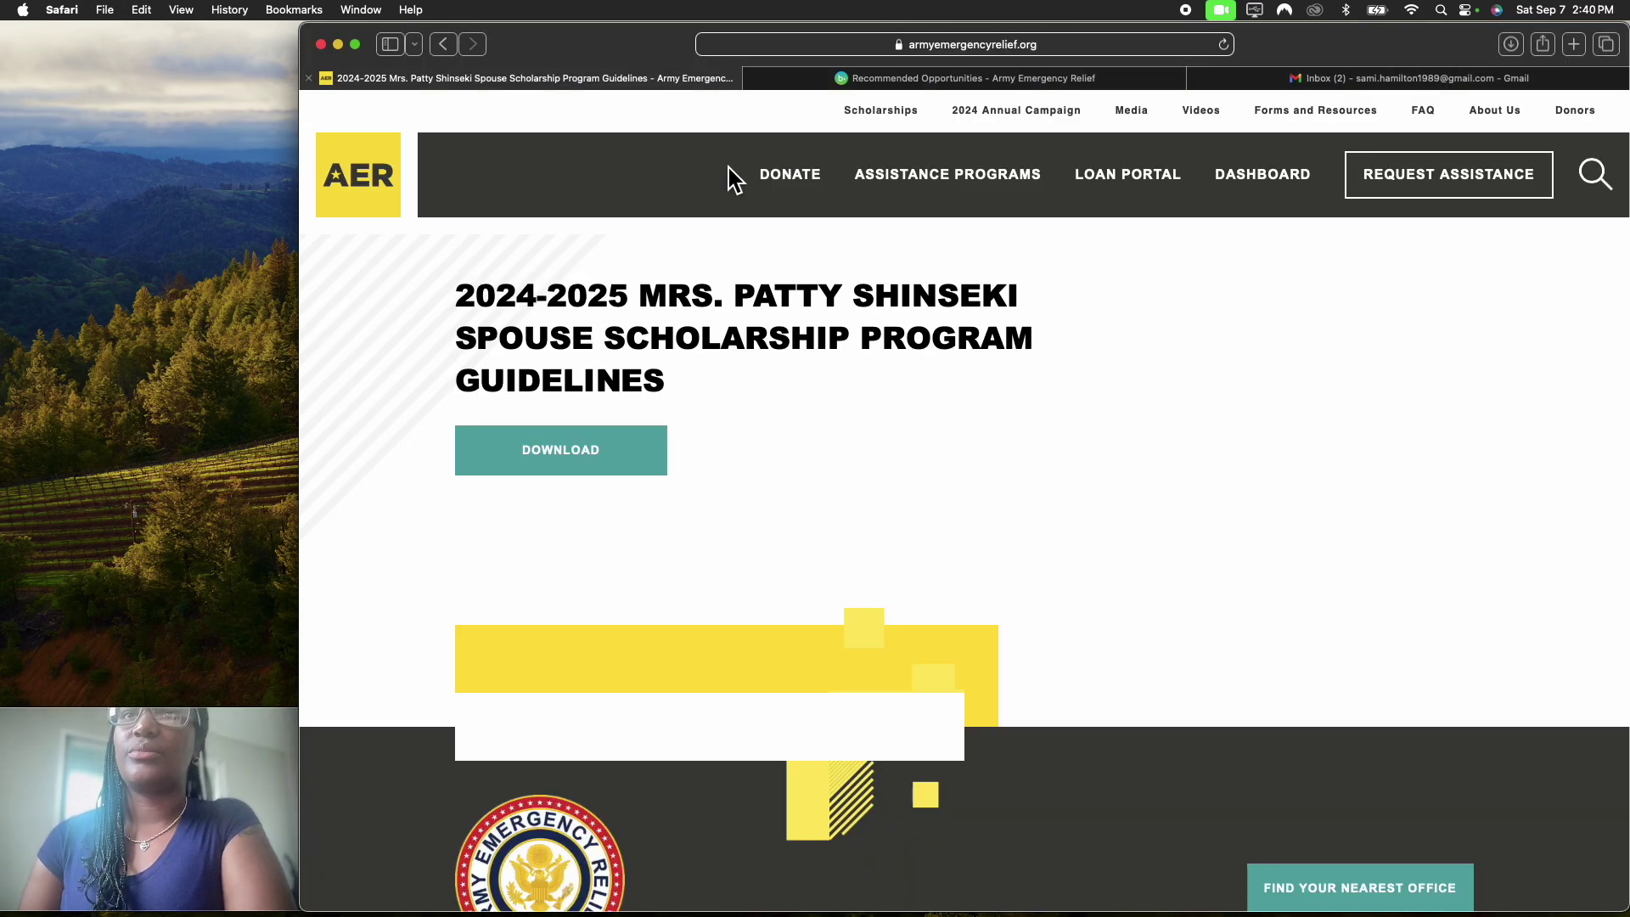
{"action": "scroll", "coordinate": [917, 509], "scroll_direction": "down", "scroll_amount": 5}
{"action": "scroll", "coordinate": [917, 506], "scroll_direction": "up", "scroll_amount": 5}
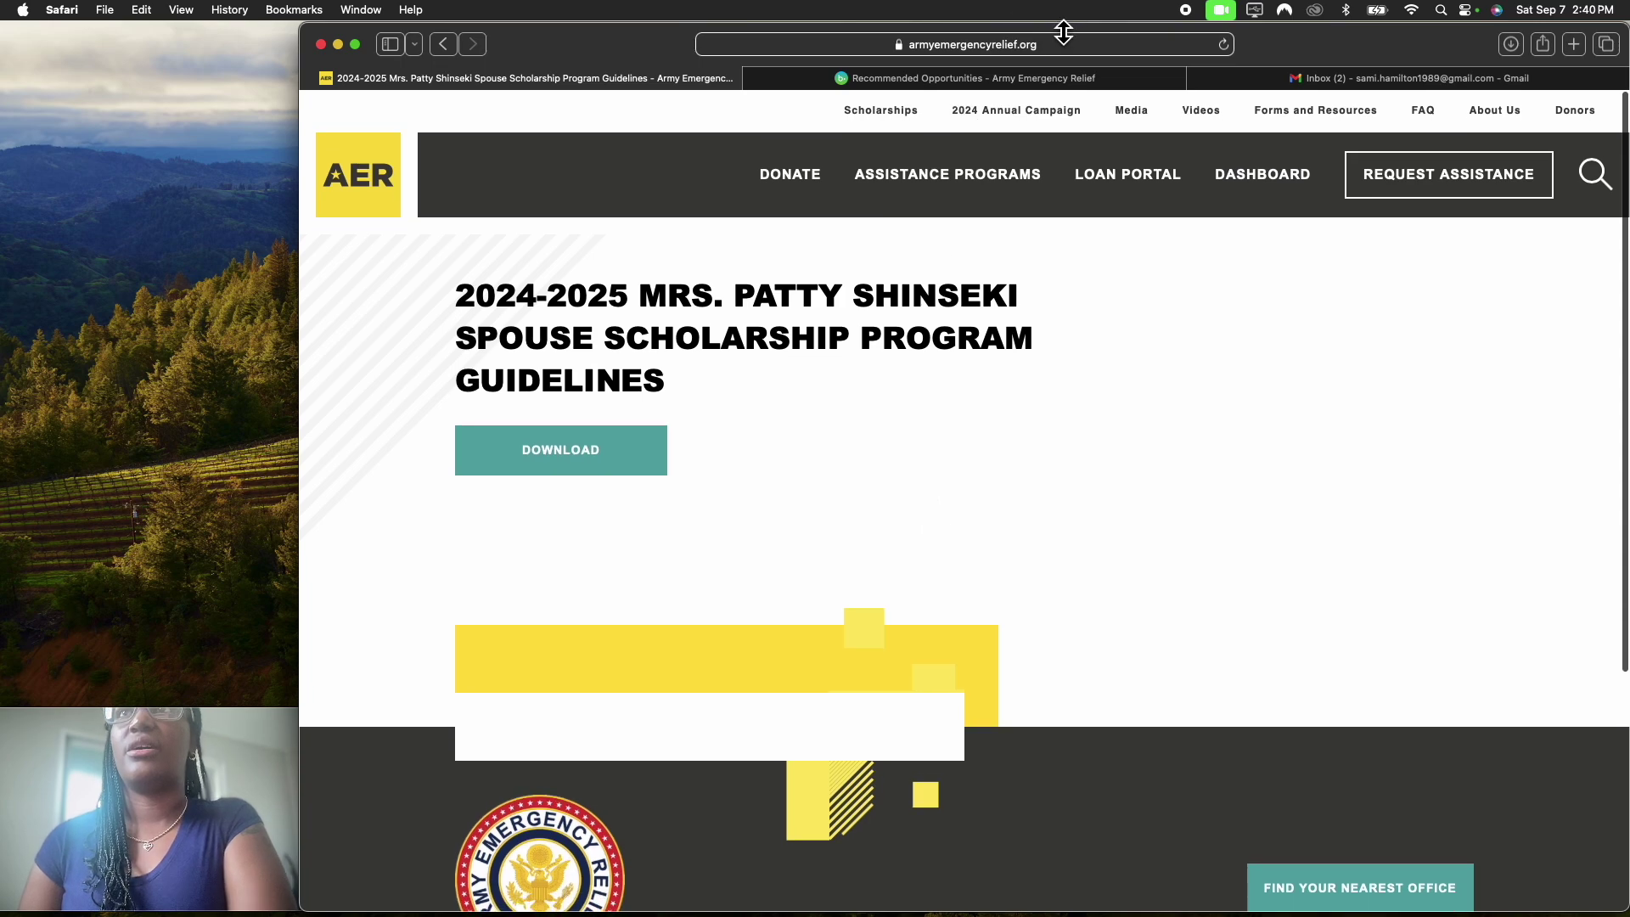
{"action": "left_click", "coordinate": [1023, 80]}
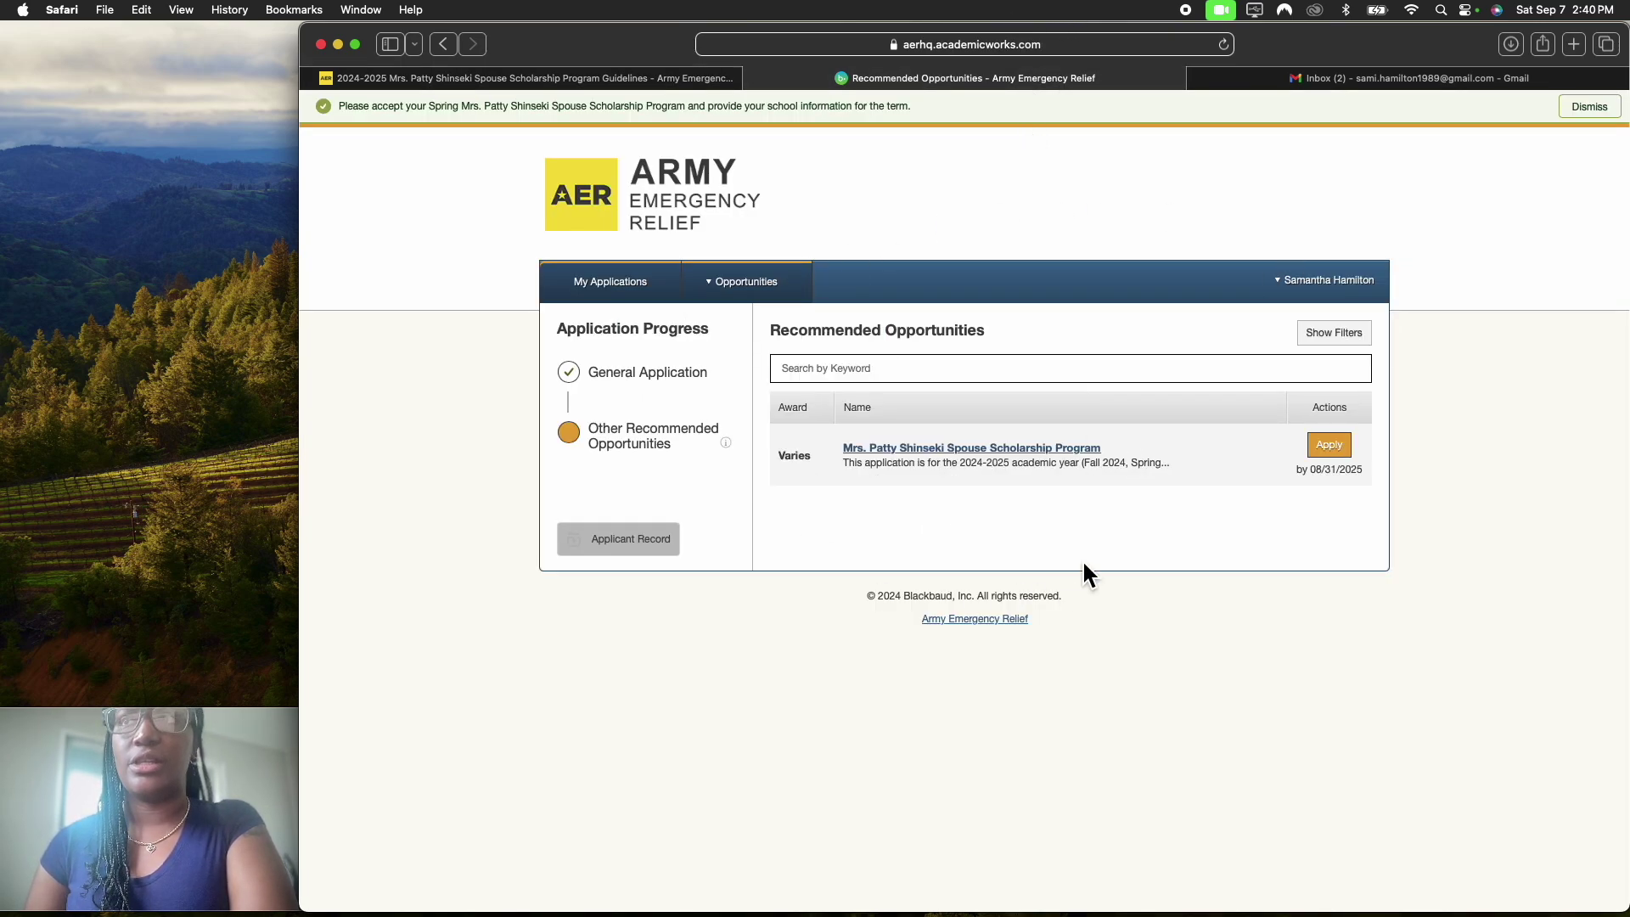
Step: Start an application for the Mrs. Patty Shinseki Spouse Scholarship Program and skim through the form's applicant and soldier sponsor questions
{"action": "left_click", "coordinate": [1346, 449]}
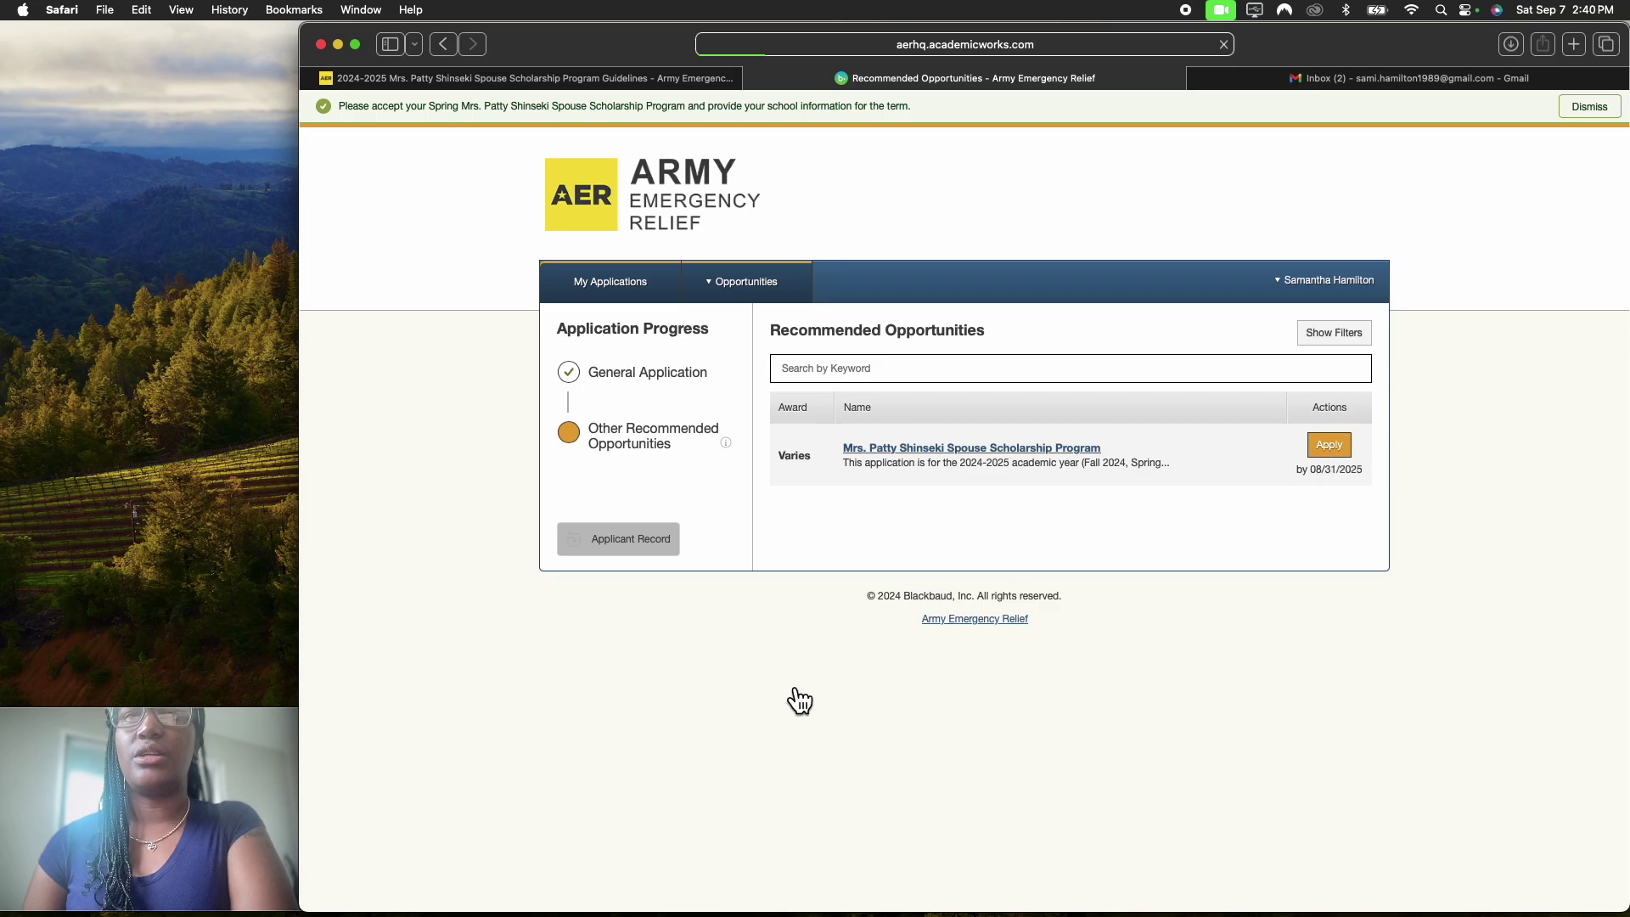
{"action": "scroll", "coordinate": [713, 718], "scroll_direction": "down", "scroll_amount": 15}
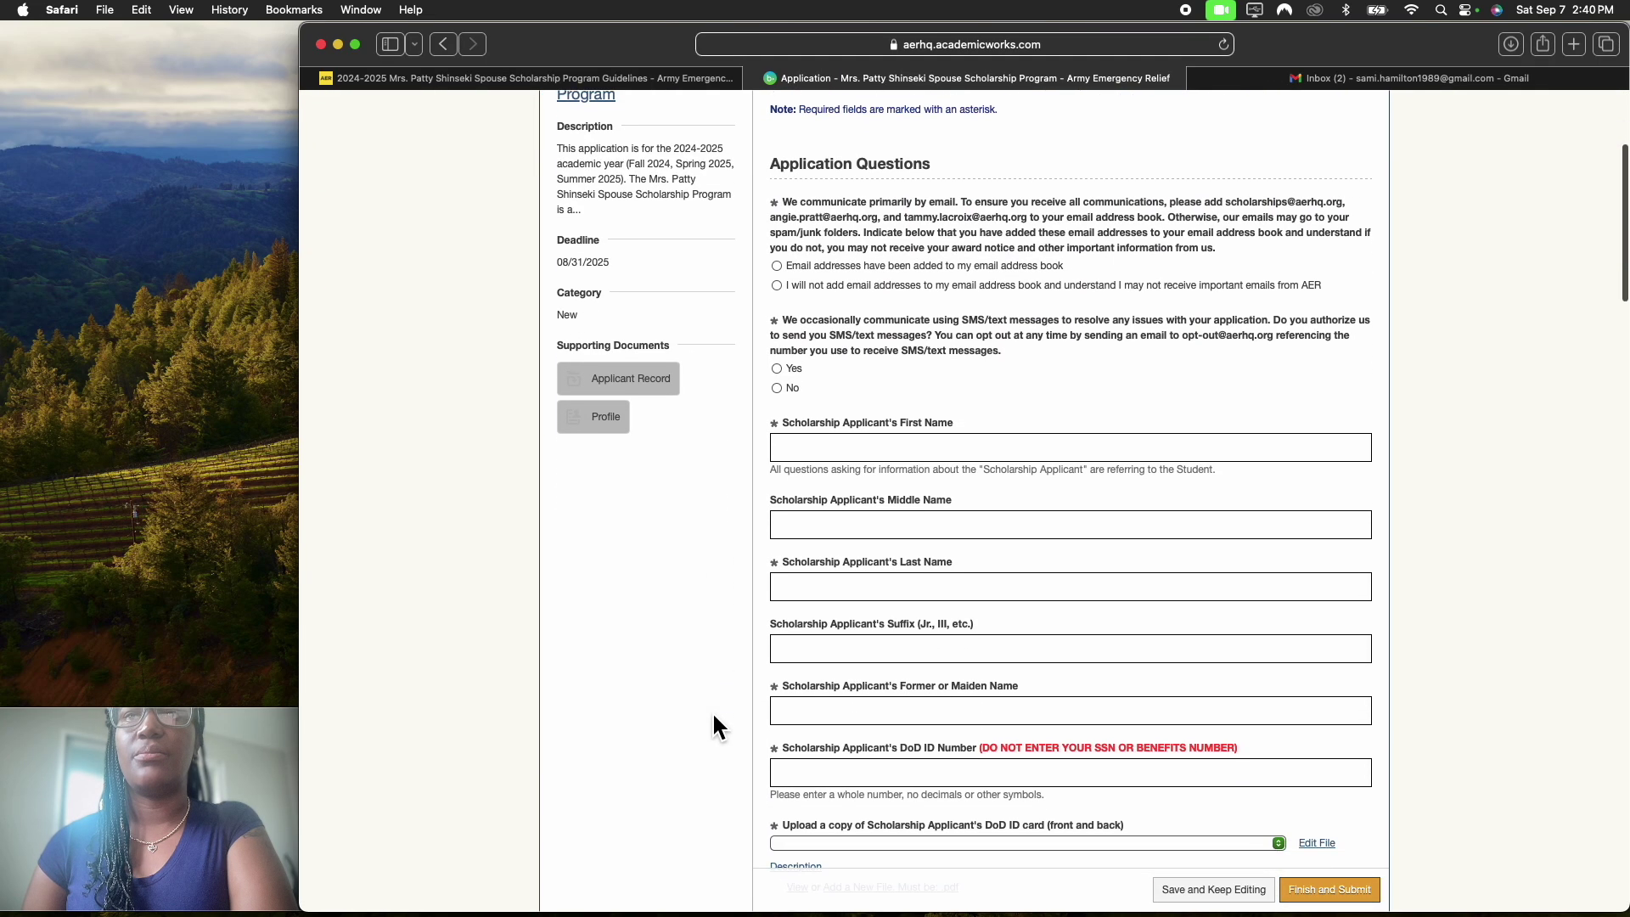
{"action": "scroll", "coordinate": [713, 717], "scroll_direction": "down", "scroll_amount": 20}
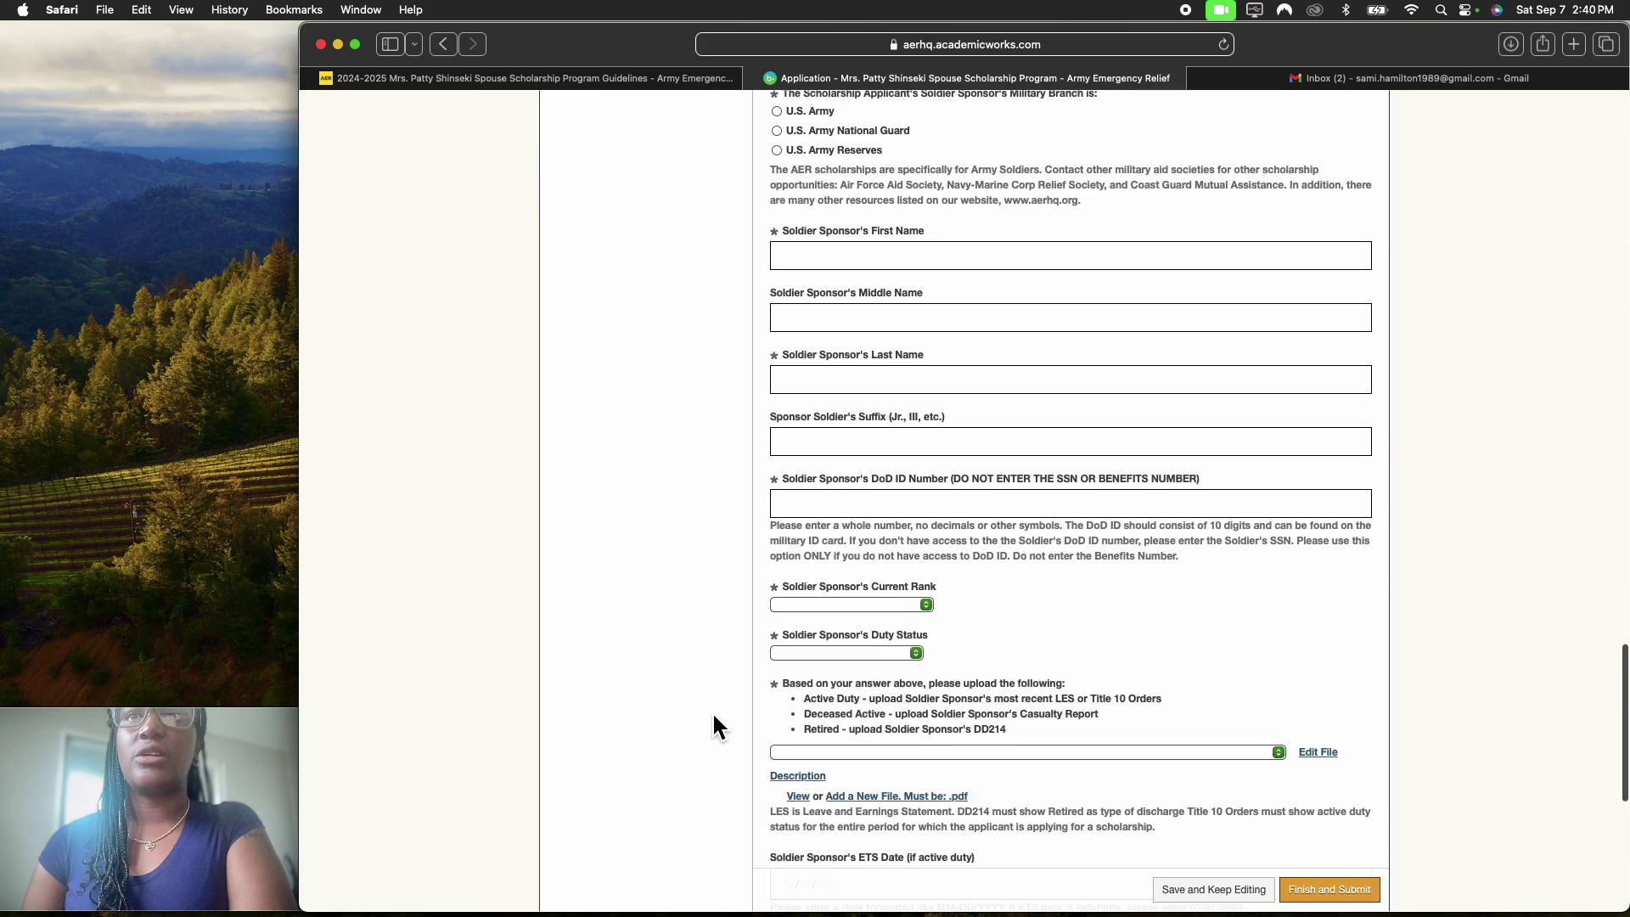
{"action": "scroll", "coordinate": [713, 718], "scroll_direction": "up", "scroll_amount": 8}
{"action": "scroll", "coordinate": [713, 726], "scroll_direction": "up", "scroll_amount": 20}
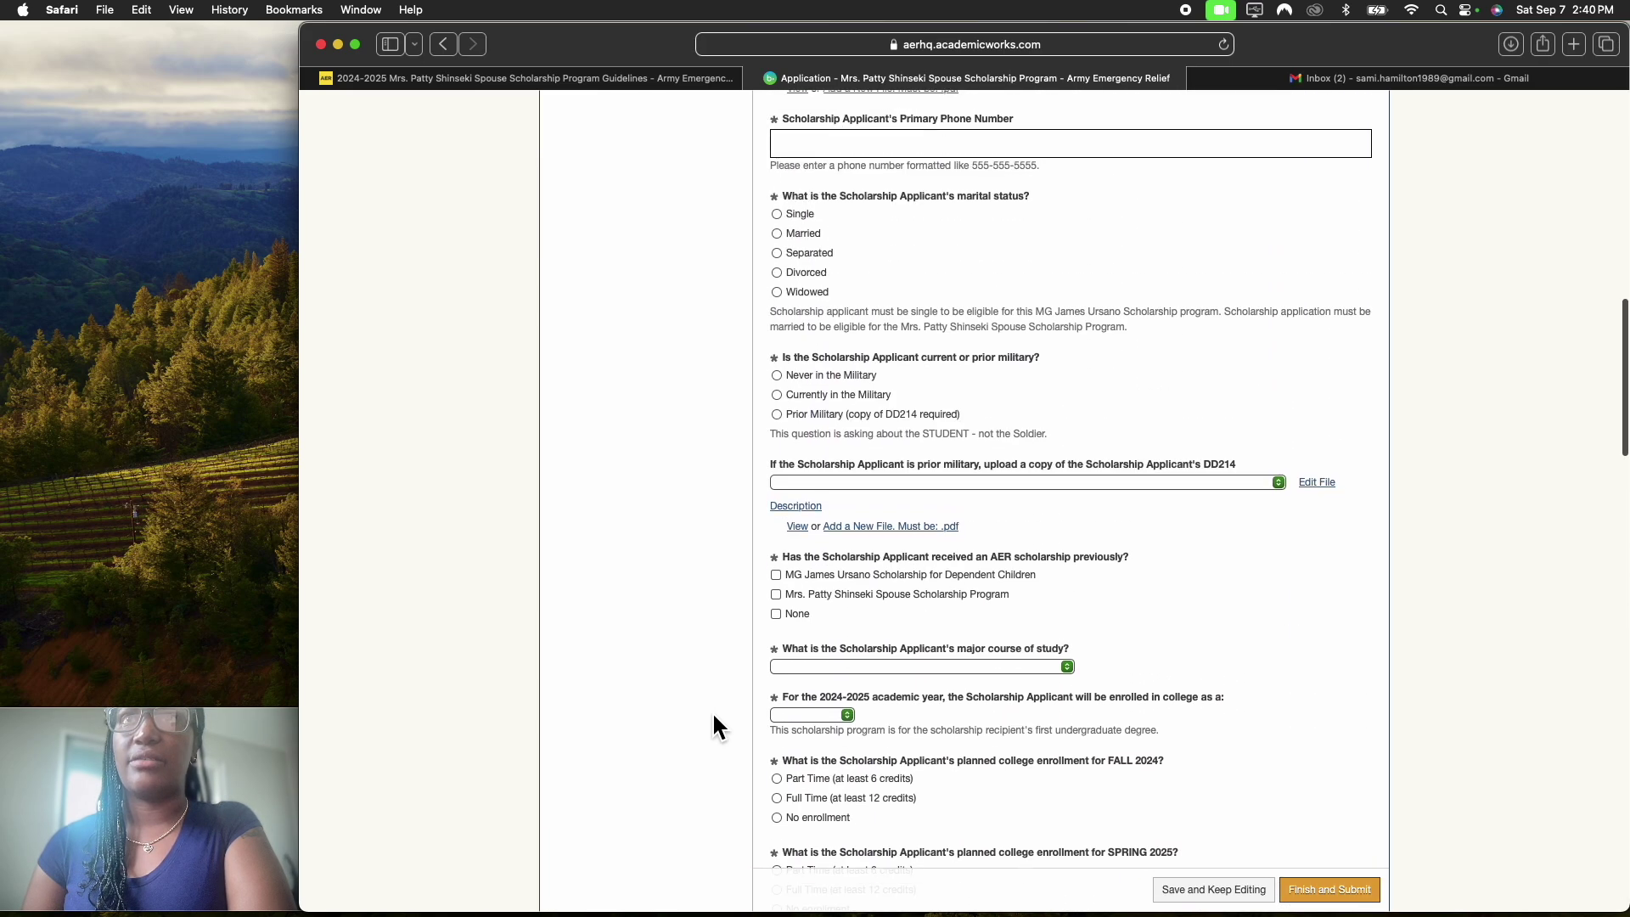
{"action": "scroll", "coordinate": [713, 726], "scroll_direction": "up", "scroll_amount": 3}
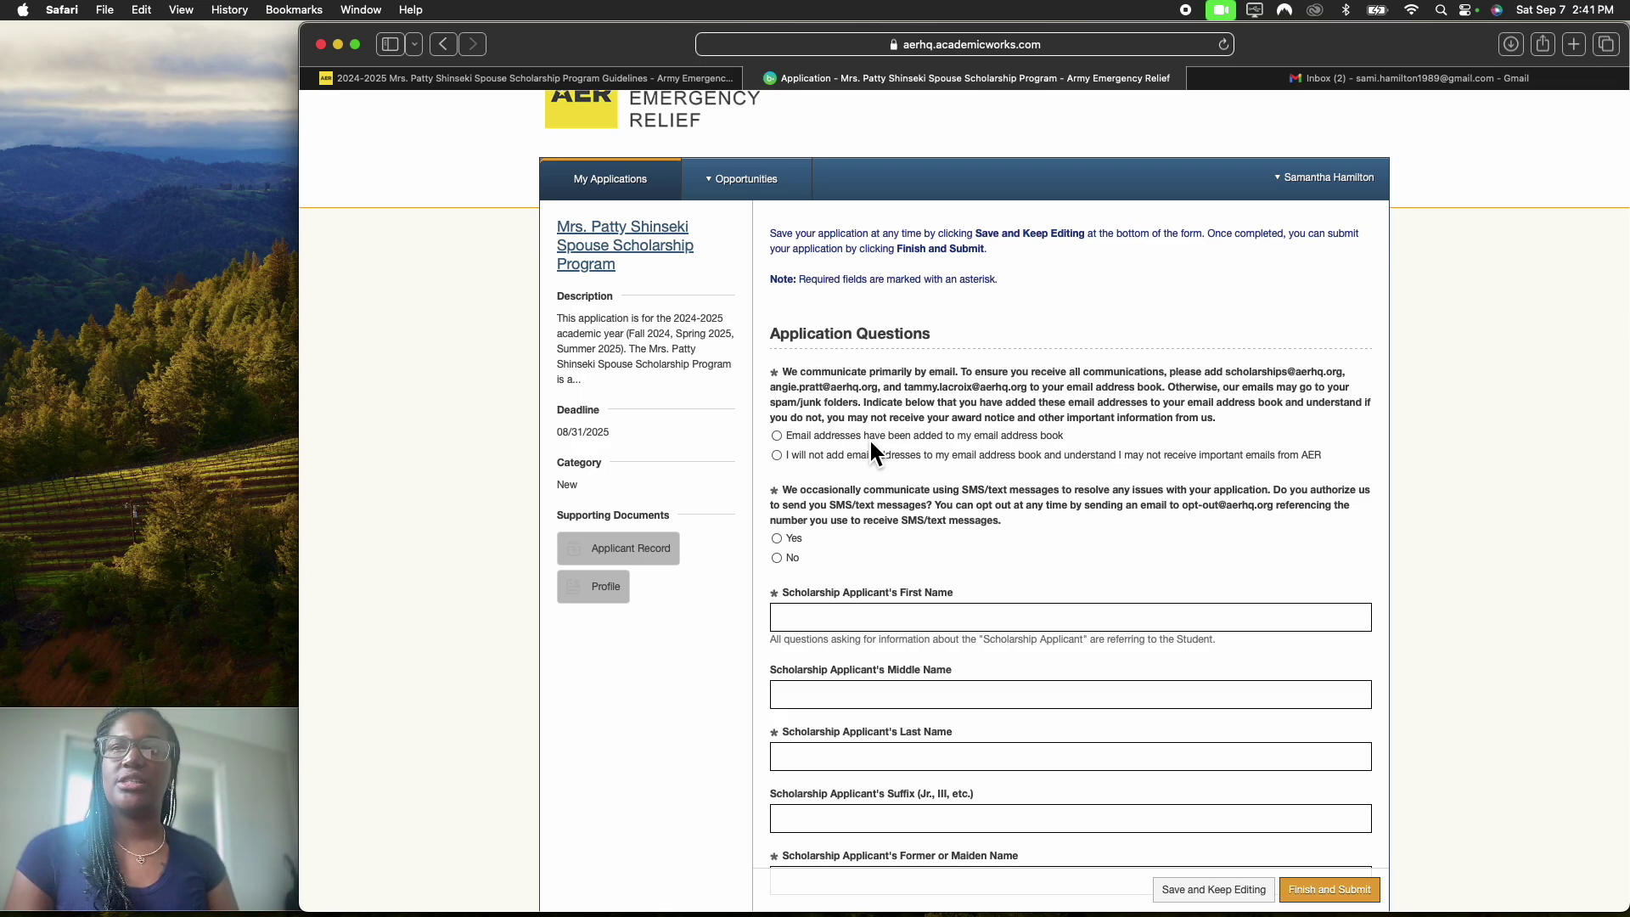
Step: Read the application's questions on communication consent, applicant name, DoD ID, phone, marital status, military status, DD214 and previous AER scholarships
{"action": "scroll", "coordinate": [869, 437], "scroll_direction": "down", "scroll_amount": 5}
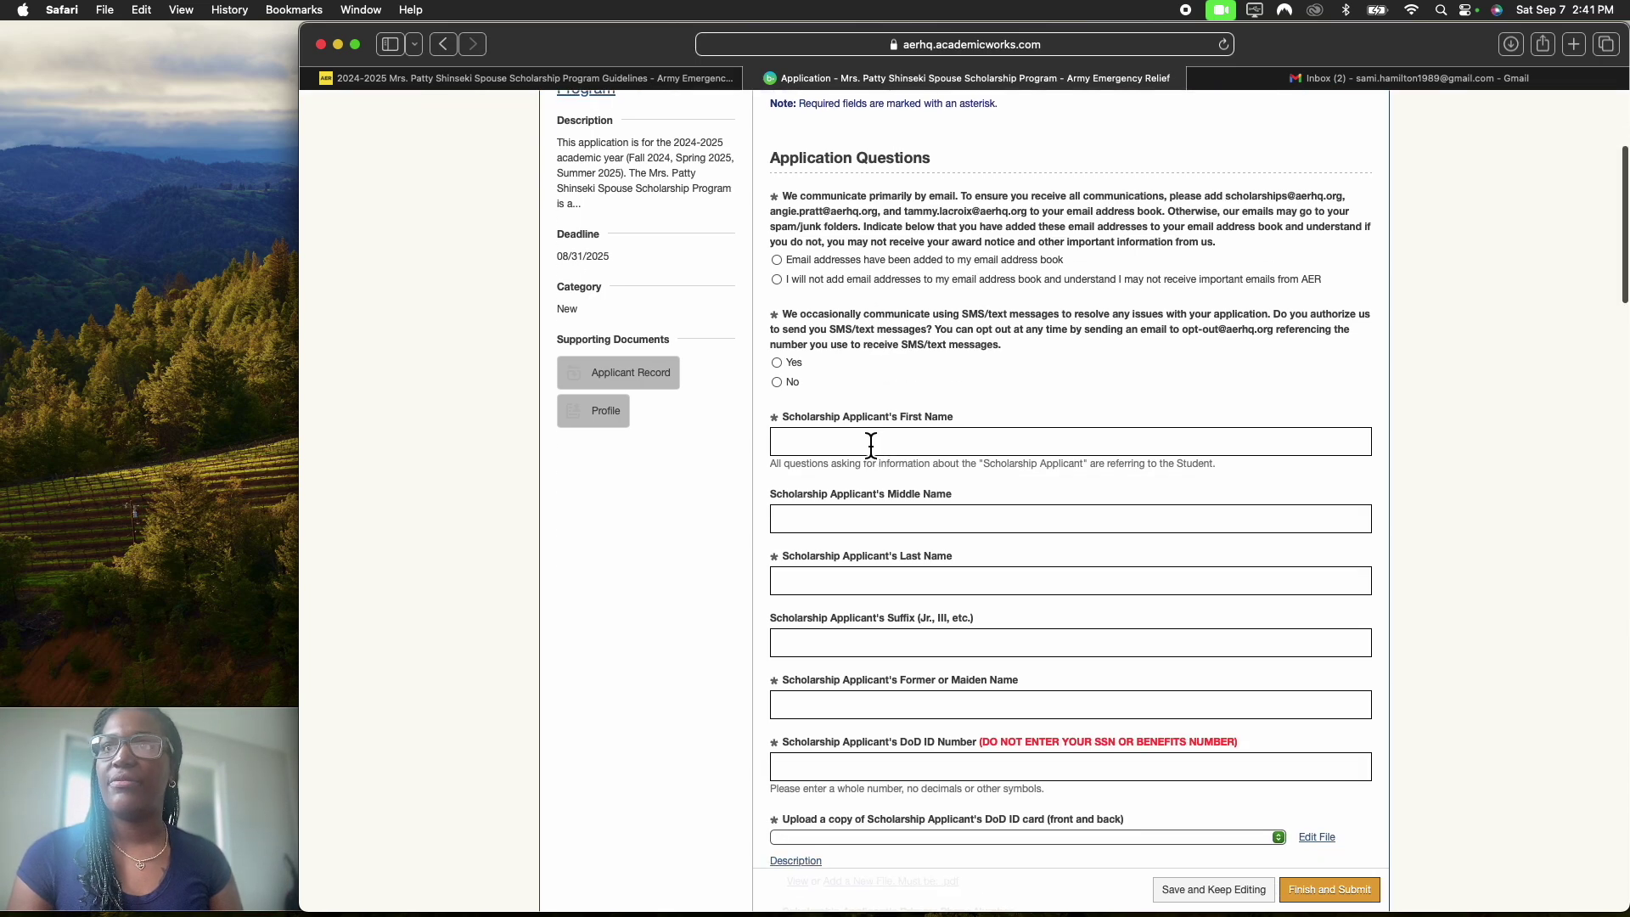
{"action": "scroll", "coordinate": [870, 443], "scroll_direction": "down", "scroll_amount": 7}
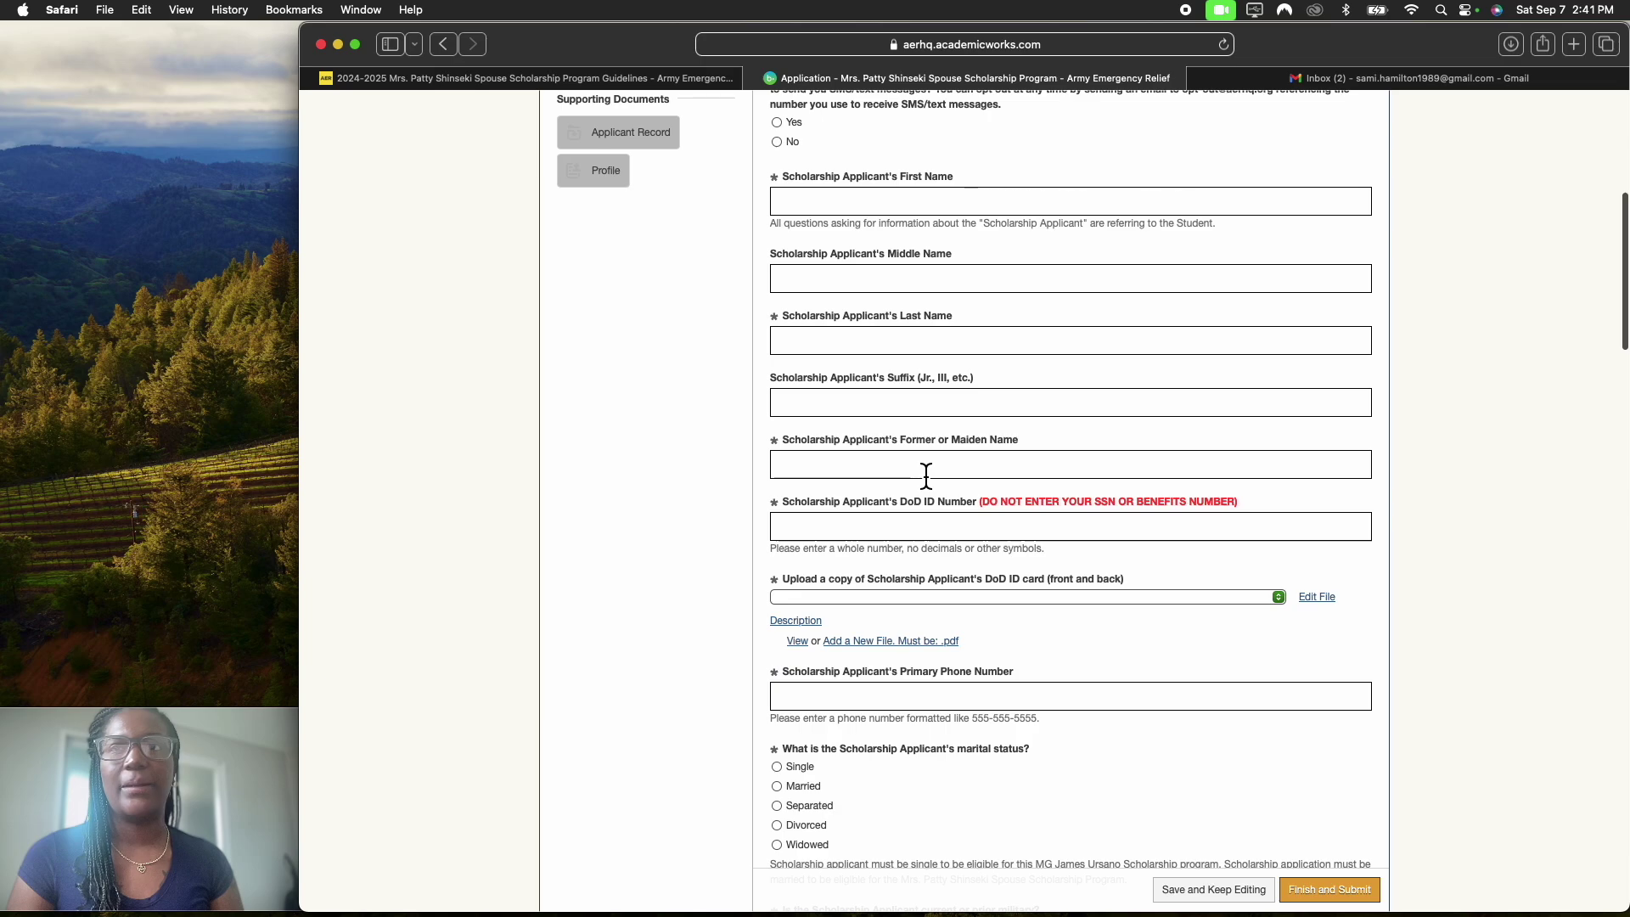
{"action": "scroll", "coordinate": [926, 476], "scroll_direction": "down", "scroll_amount": 3}
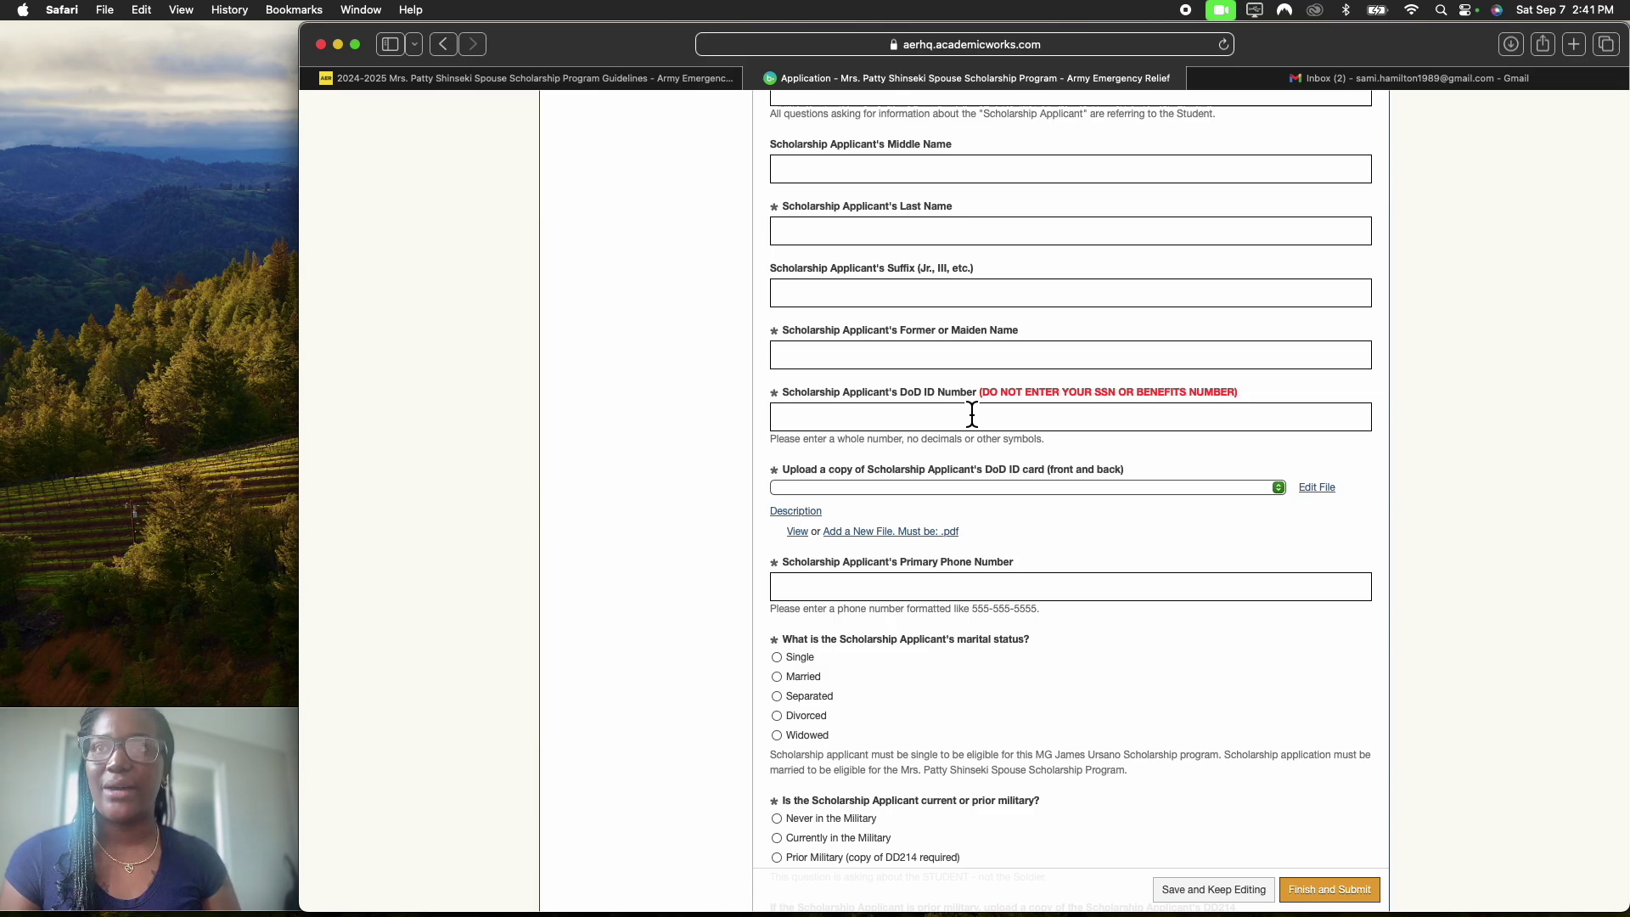
{"action": "scroll", "coordinate": [972, 415], "scroll_direction": "down", "scroll_amount": 2}
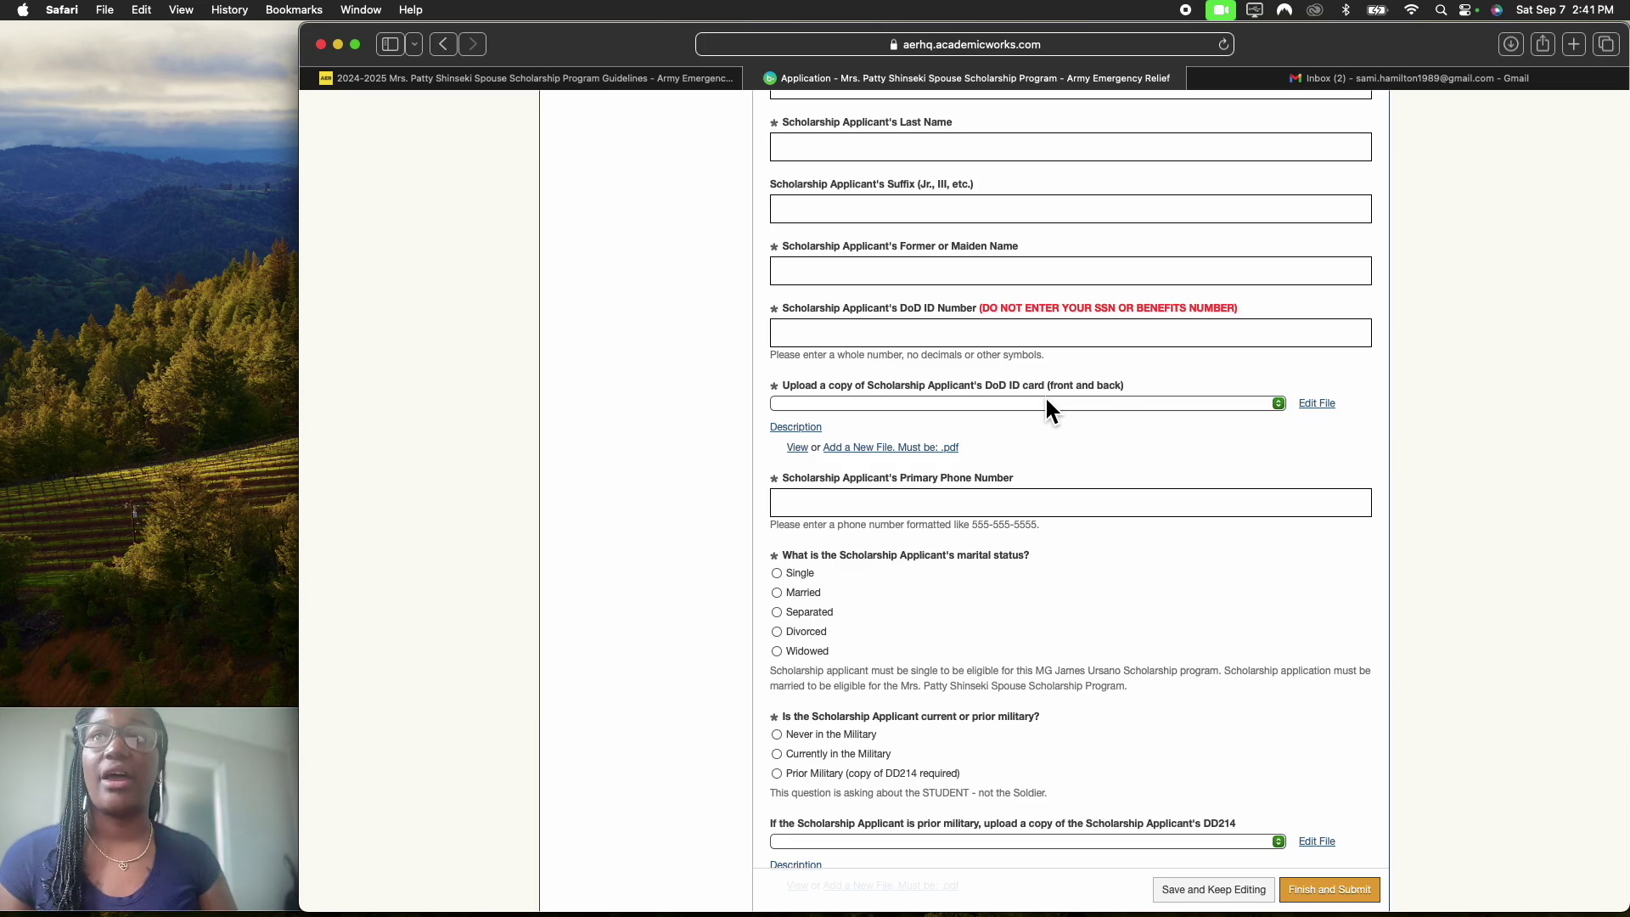
{"action": "scroll", "coordinate": [1044, 395], "scroll_direction": "down", "scroll_amount": 2}
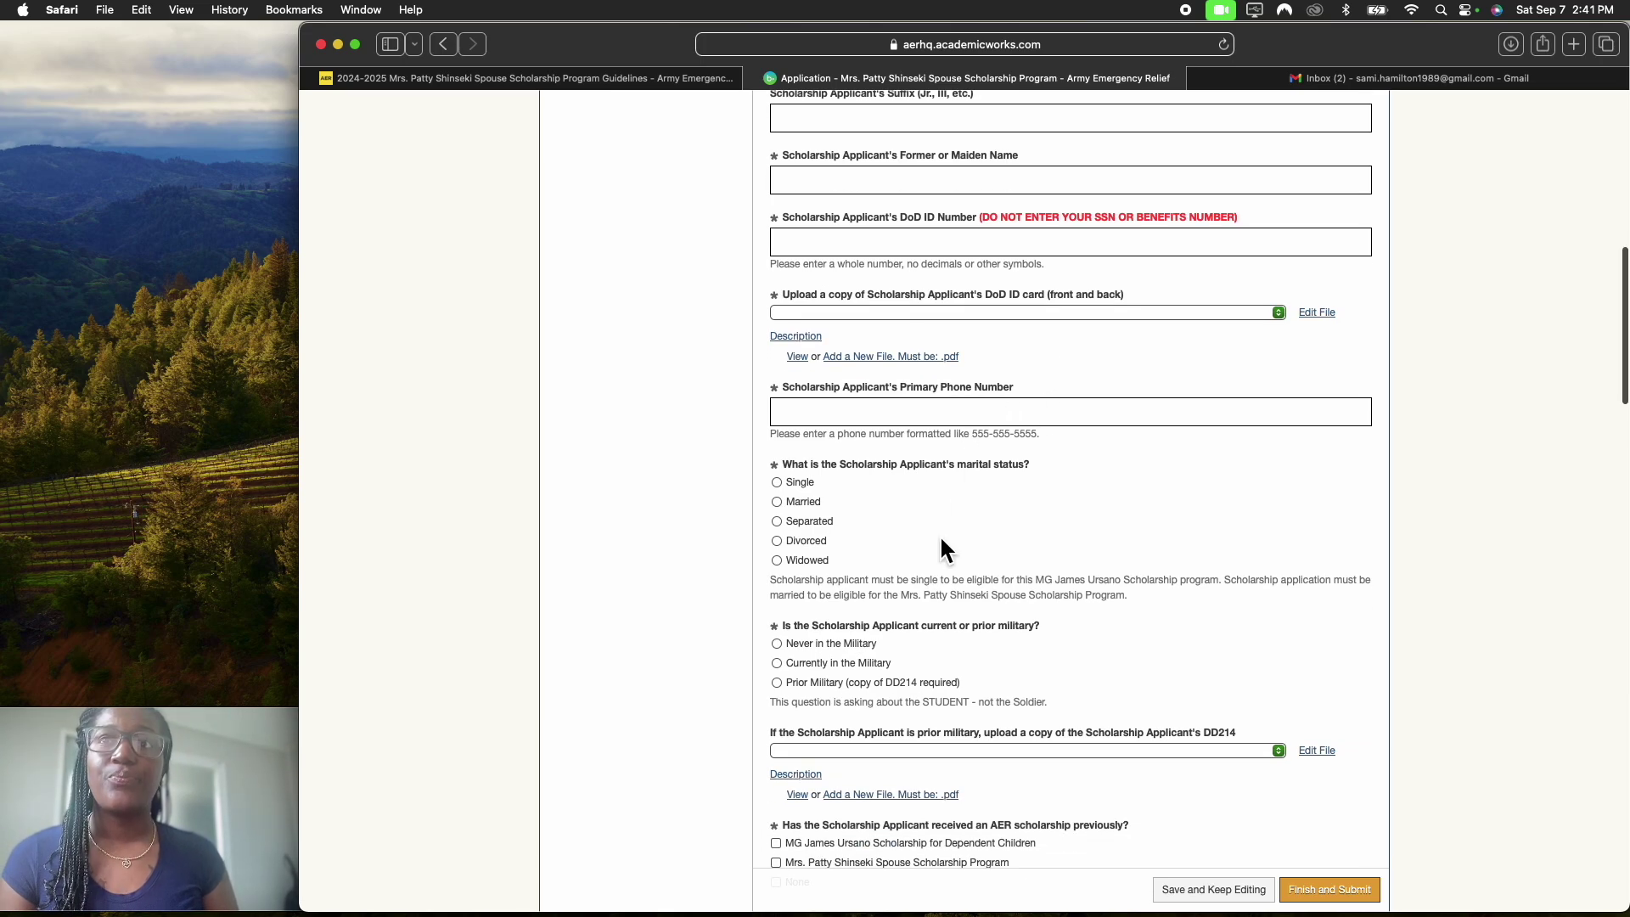
{"action": "scroll", "coordinate": [941, 534], "scroll_direction": "down", "scroll_amount": 2}
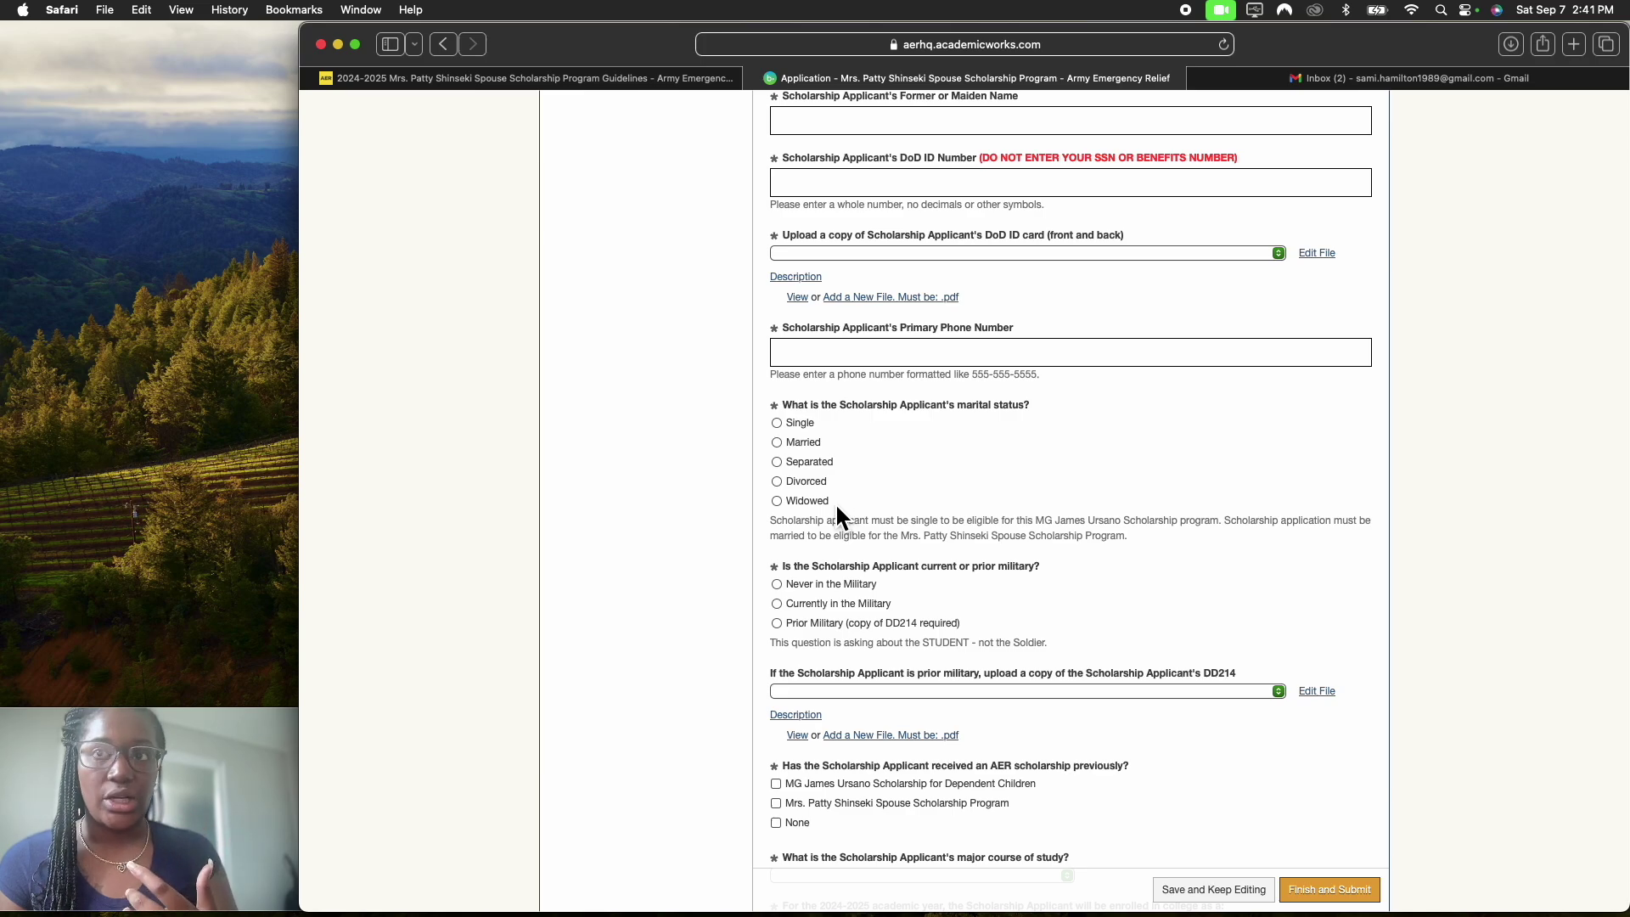
{"action": "scroll", "coordinate": [836, 507], "scroll_direction": "down", "scroll_amount": 3}
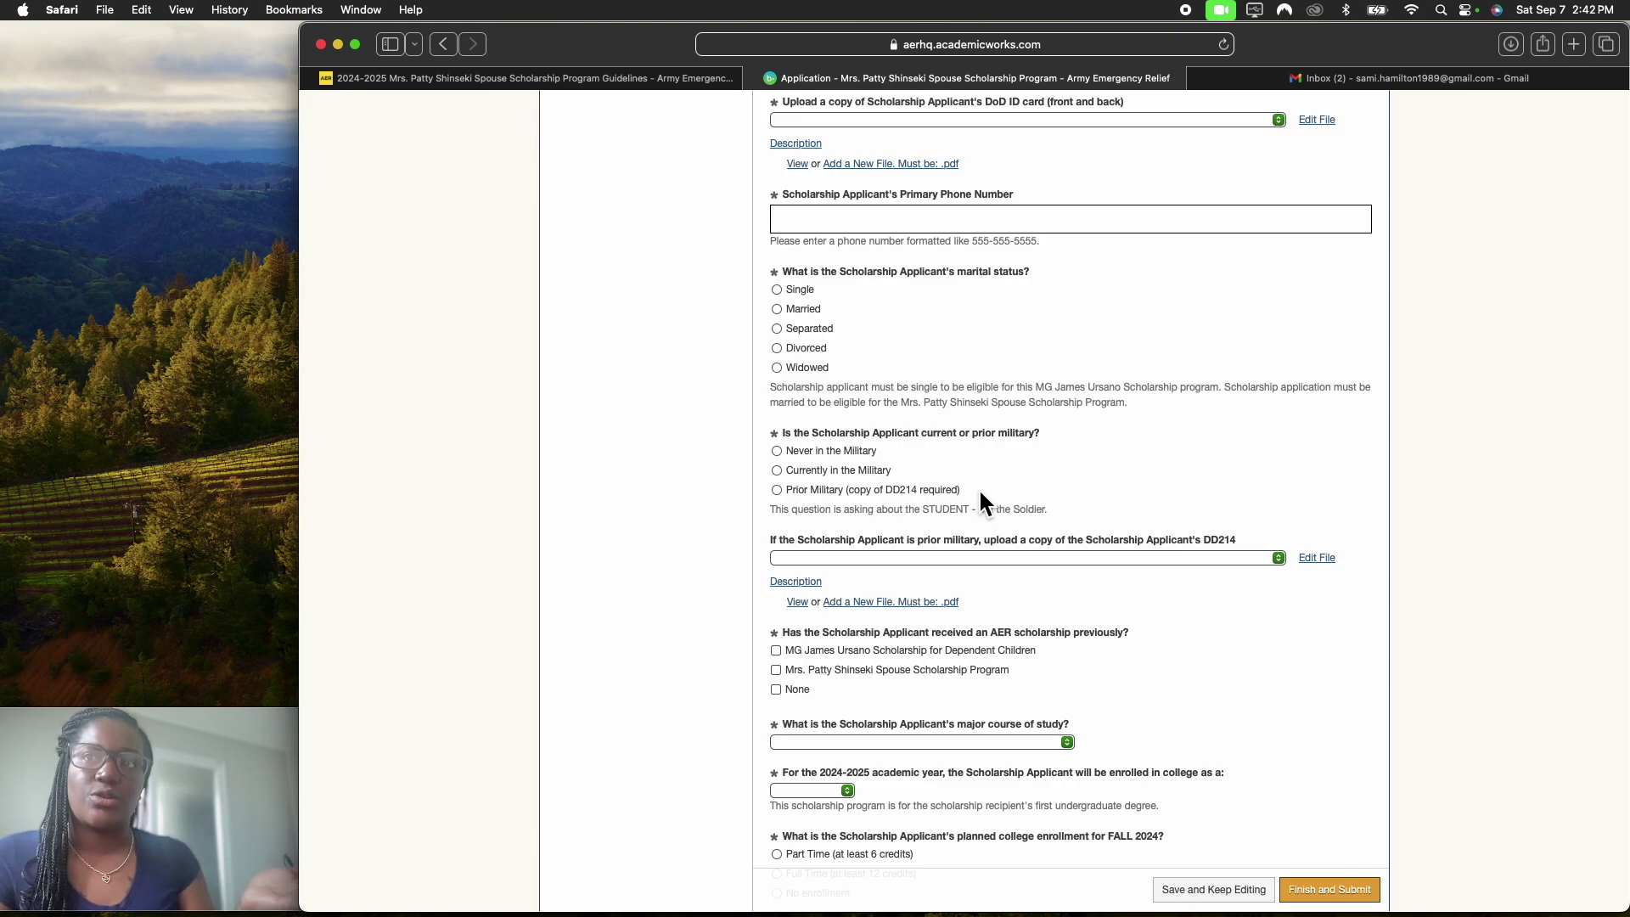
{"action": "scroll", "coordinate": [978, 497], "scroll_direction": "down", "scroll_amount": 3}
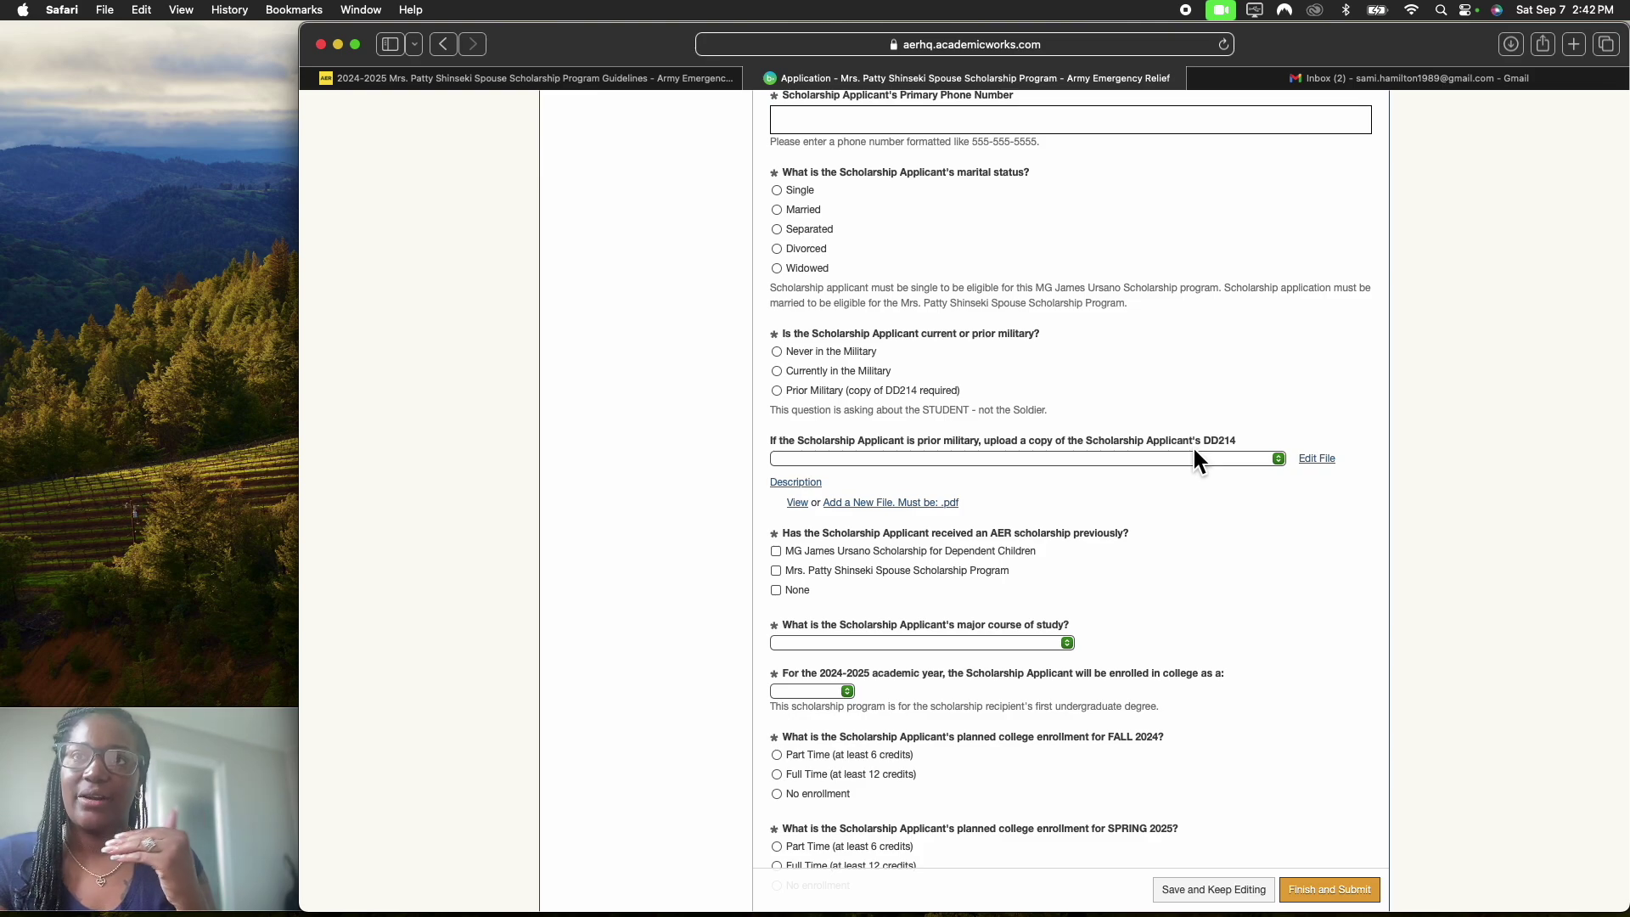
{"action": "scroll", "coordinate": [1193, 450], "scroll_direction": "down", "scroll_amount": 2}
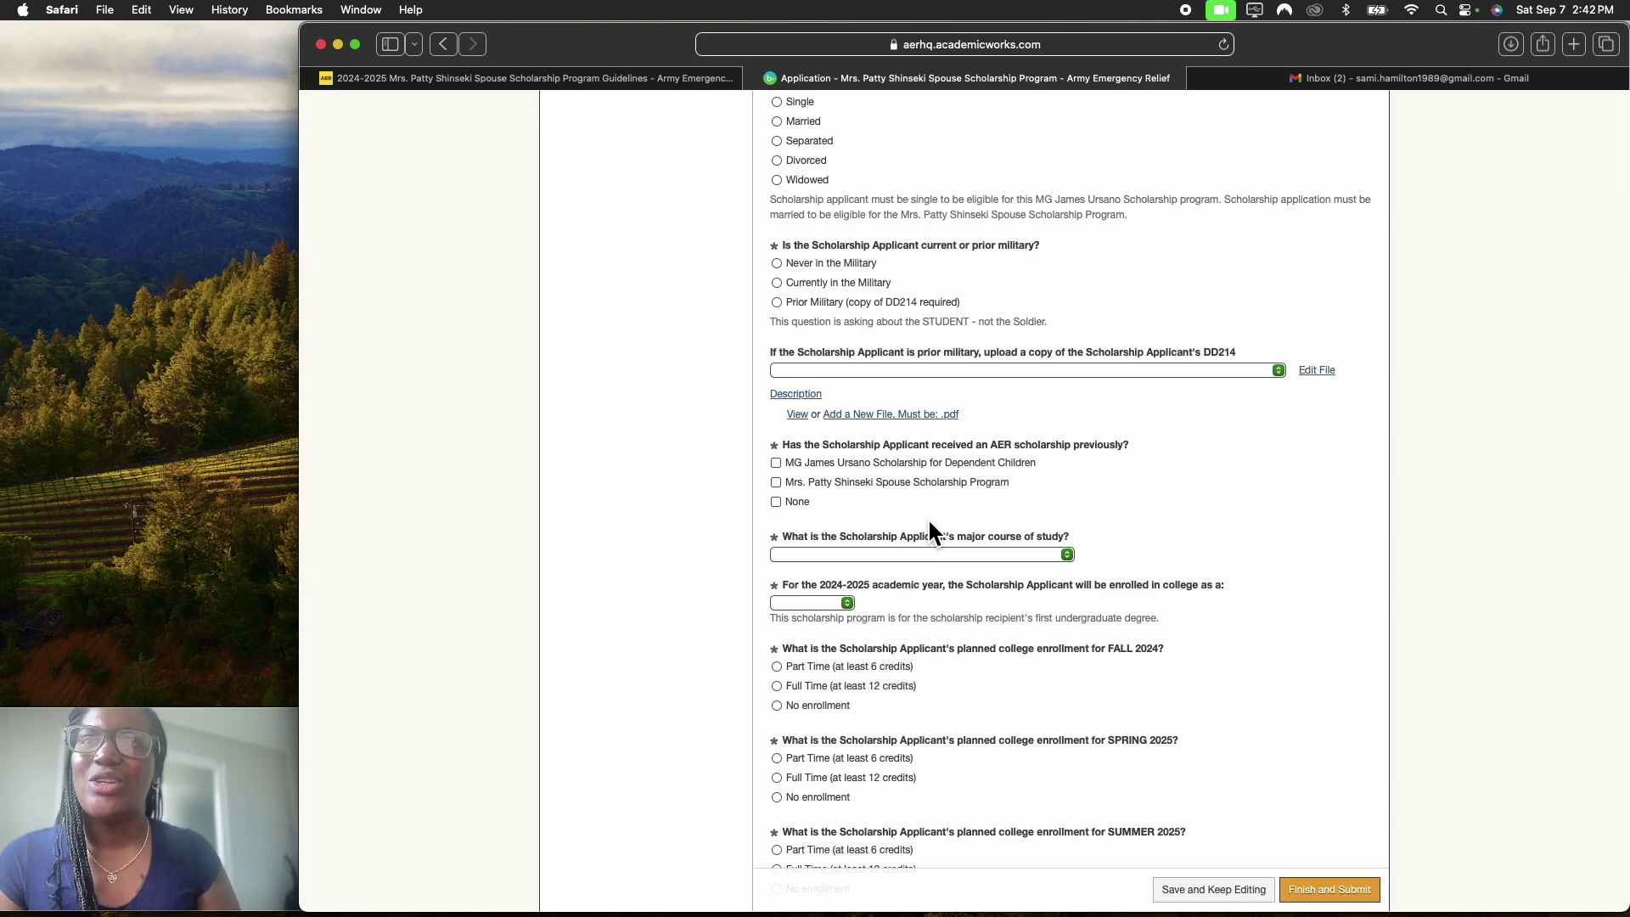
Step: Check the class level choices for the 2024-2025 academic year and the planned enrollment questions for Fall 2024, Spring 2025 and Summer 2025
{"action": "scroll", "coordinate": [928, 519], "scroll_direction": "down", "scroll_amount": 3}
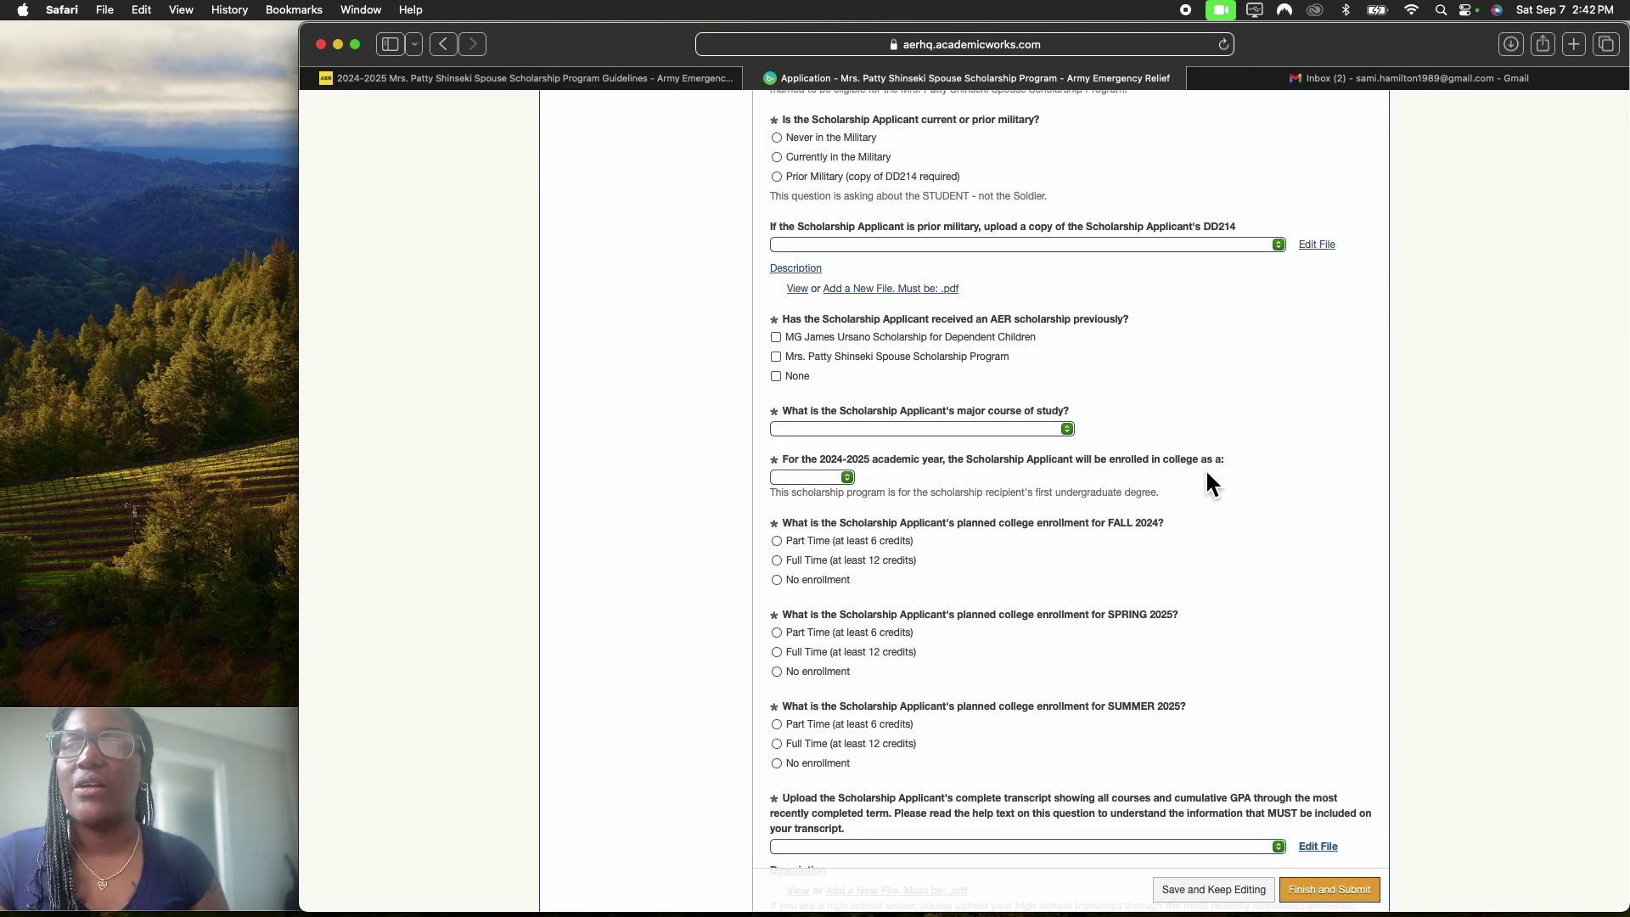
{"action": "left_click", "coordinate": [805, 478]}
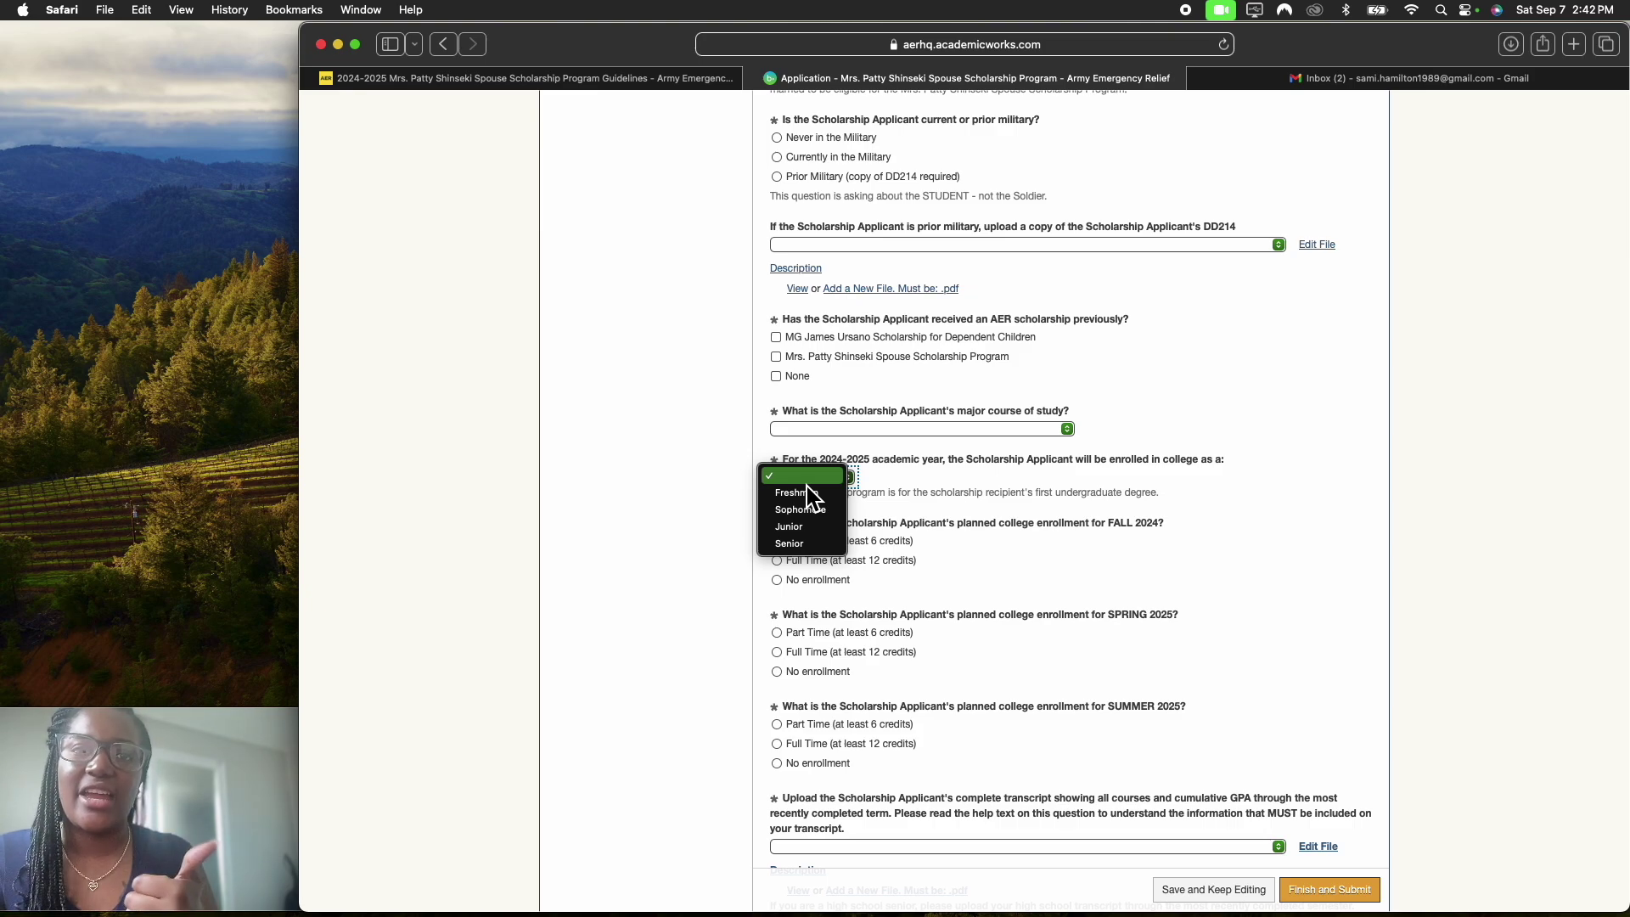
{"action": "left_click", "coordinate": [1043, 476]}
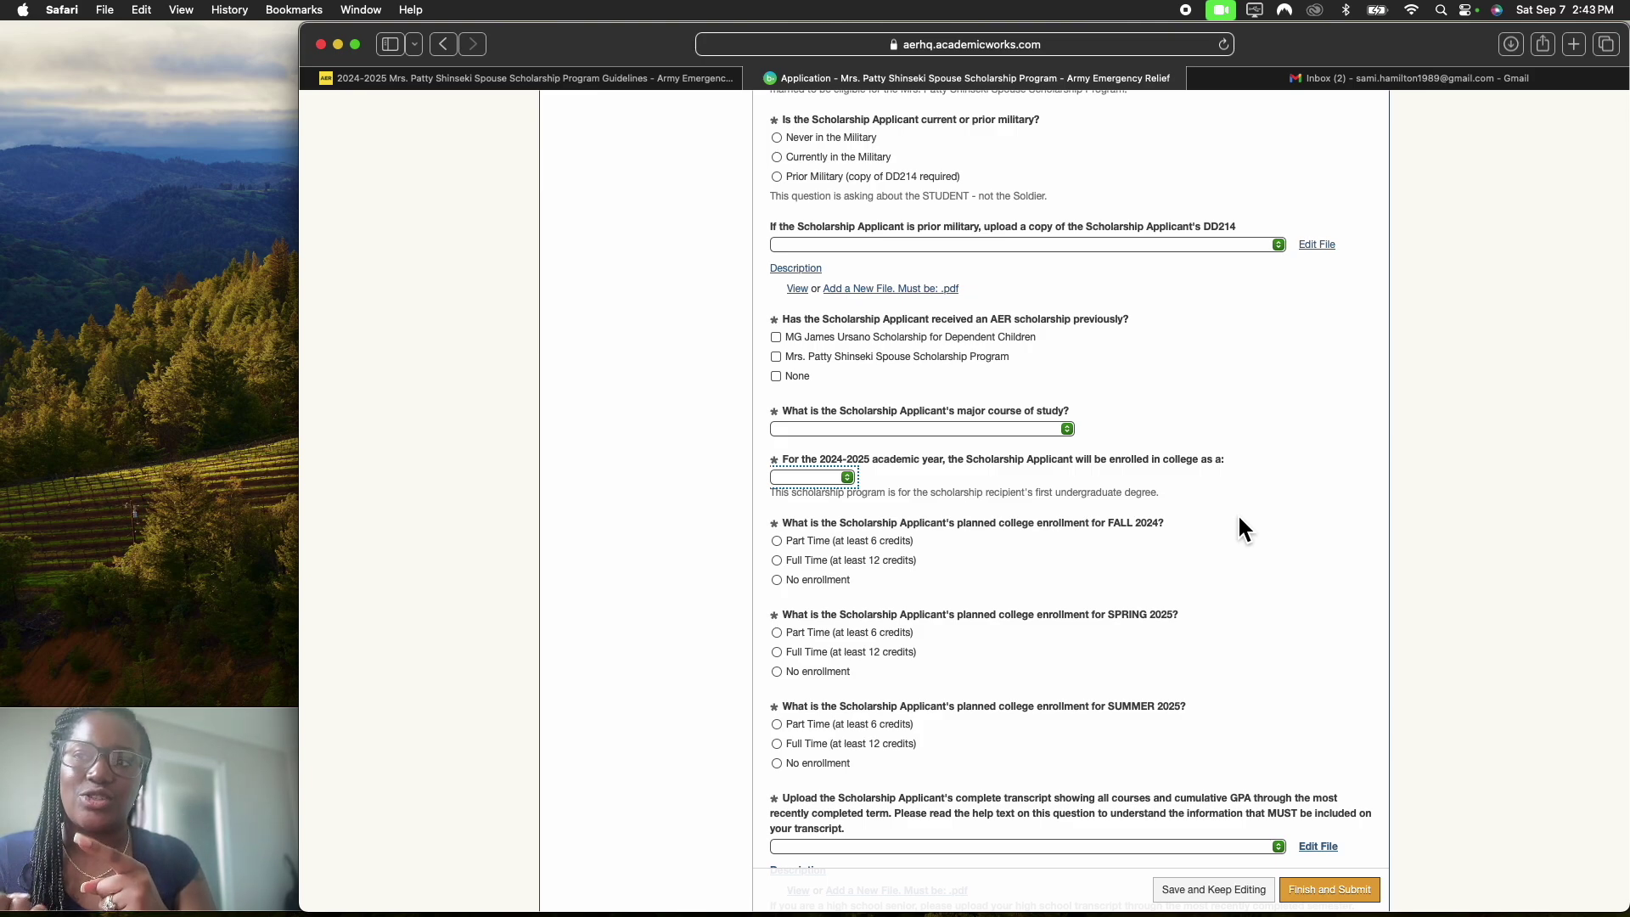
{"action": "scroll", "coordinate": [1239, 520], "scroll_direction": "down", "scroll_amount": 3}
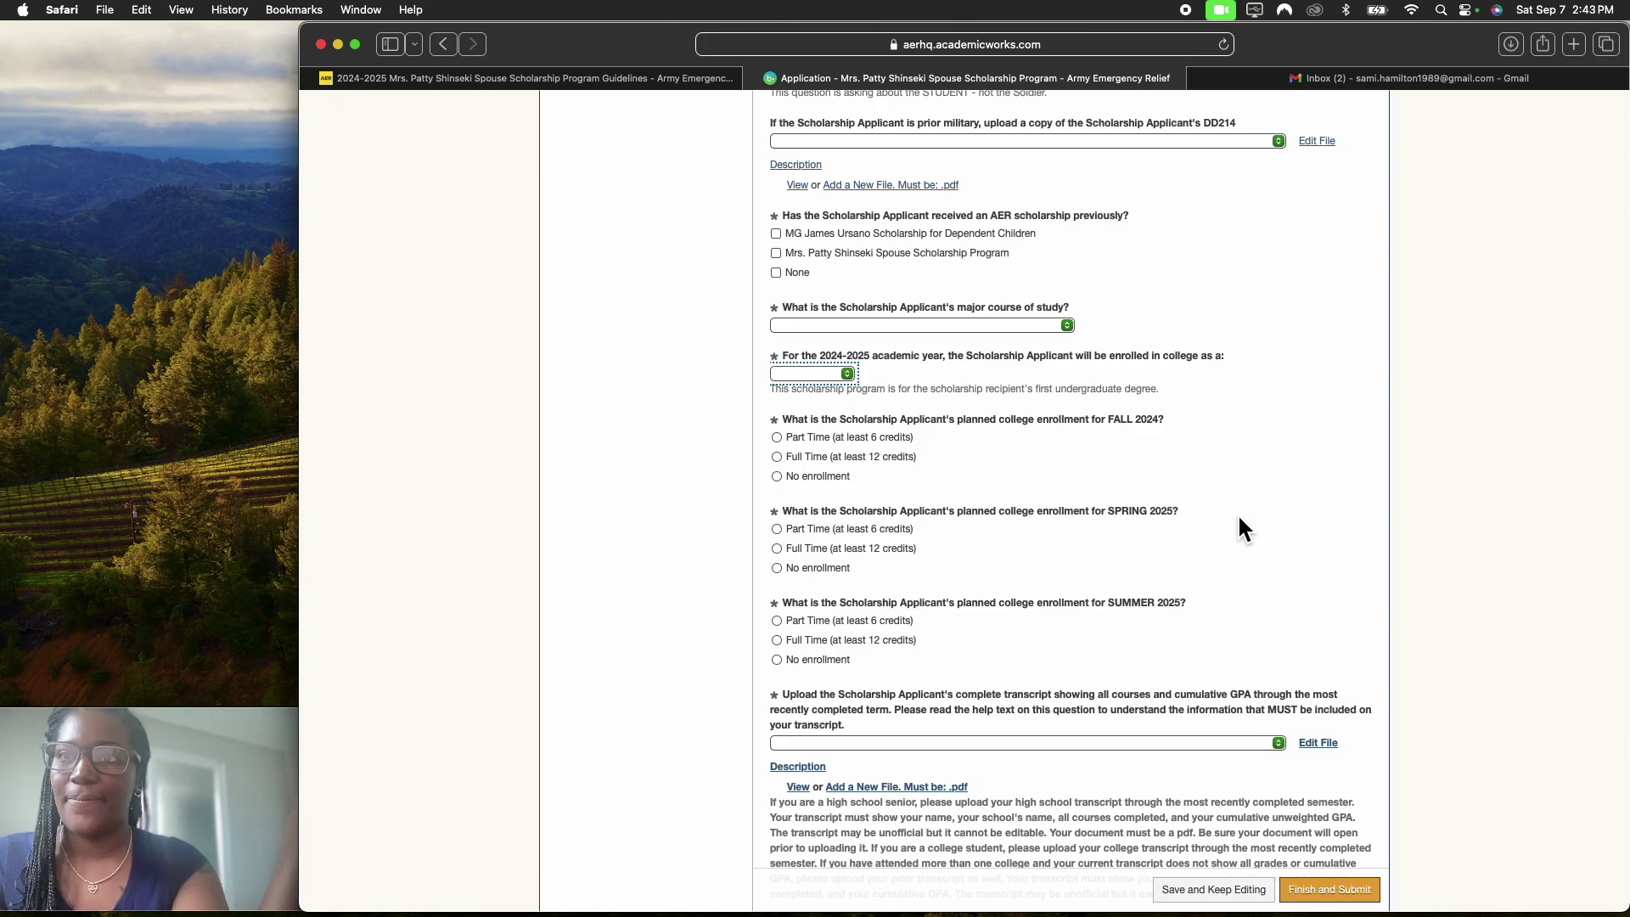
{"action": "scroll", "coordinate": [1239, 518], "scroll_direction": "down", "scroll_amount": 1}
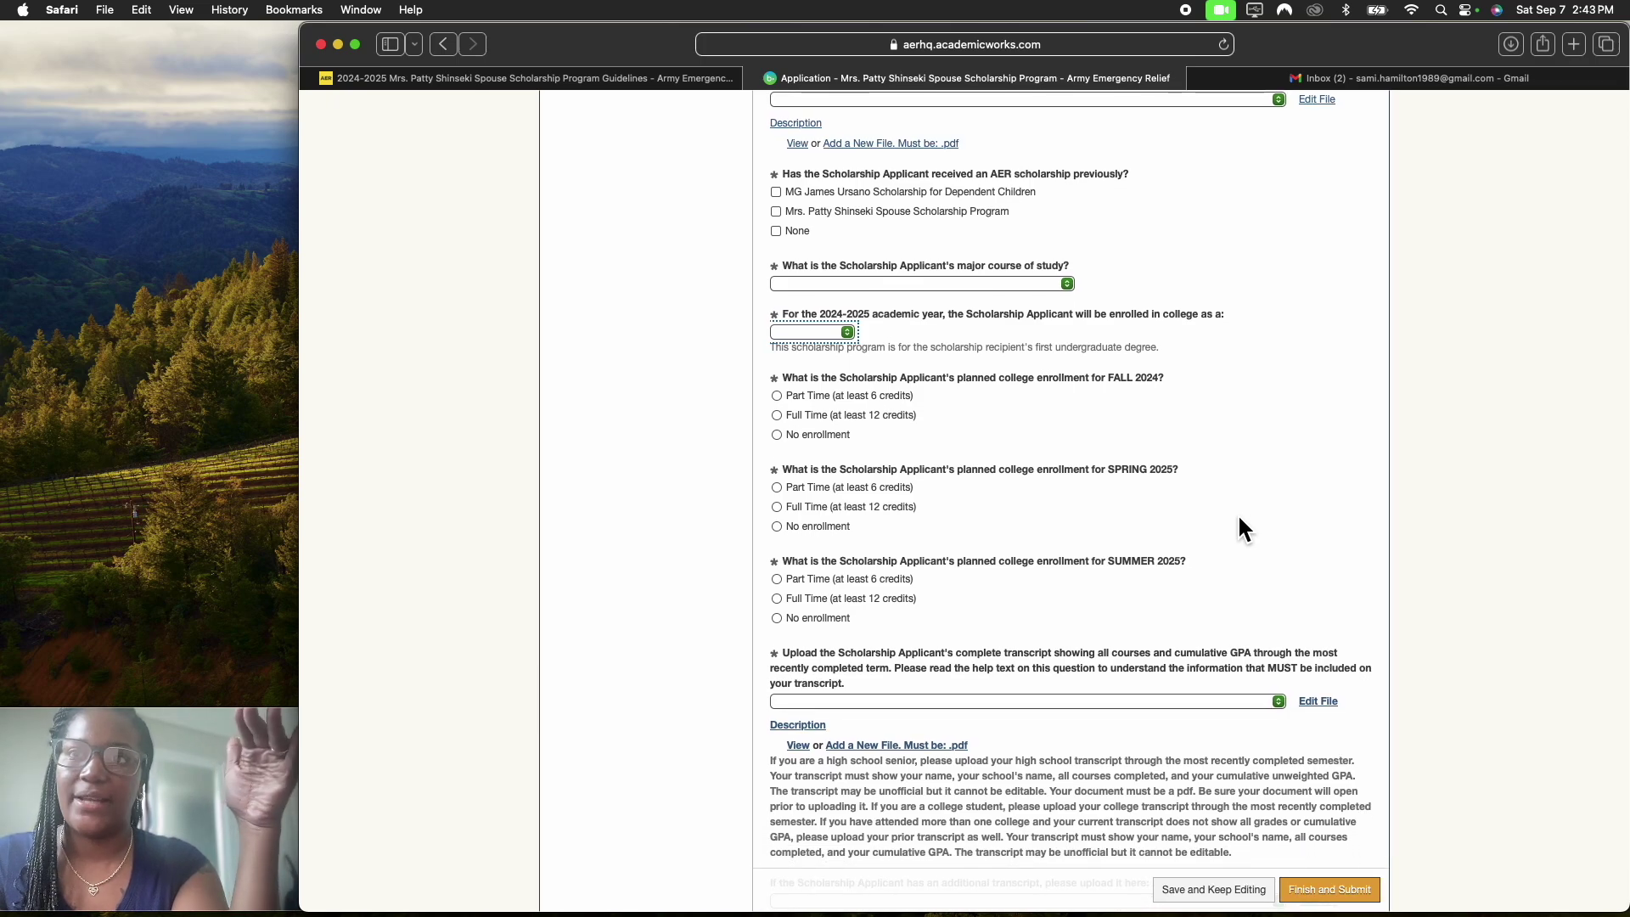
Step: Read the requirements for the transcript uploads, cumulative GPA, complete 2024-2025 FAFSA Submission Summary and Student Aid Index
{"action": "scroll", "coordinate": [1238, 518], "scroll_direction": "down", "scroll_amount": 3}
{"action": "scroll", "coordinate": [1062, 668], "scroll_direction": "down", "scroll_amount": 1}
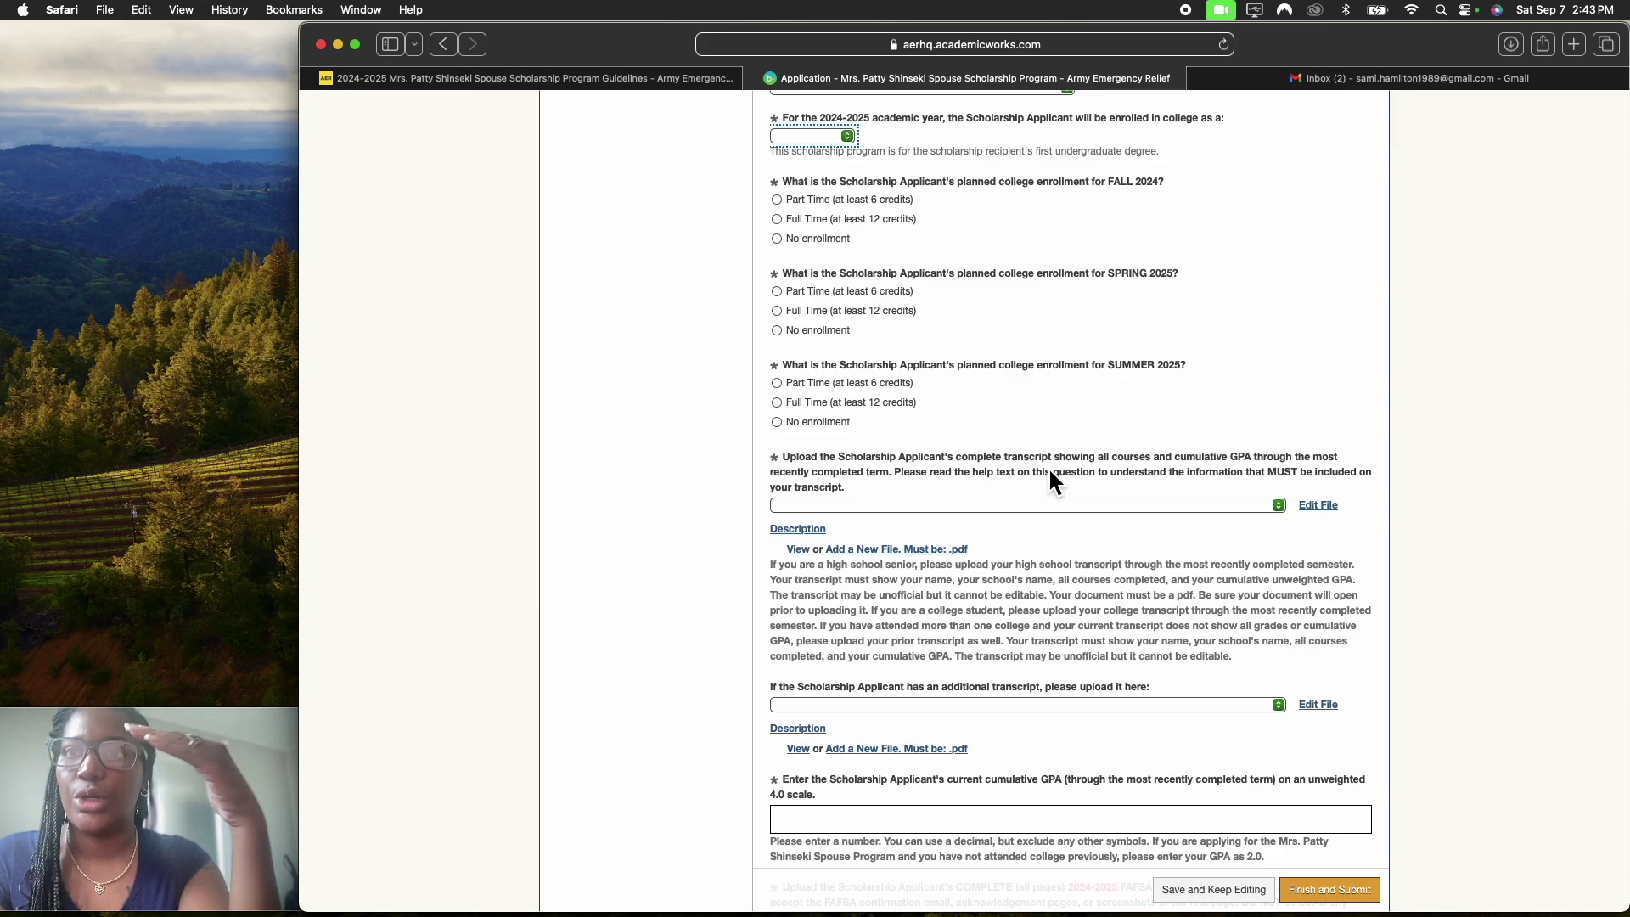
{"action": "scroll", "coordinate": [1050, 473], "scroll_direction": "down", "scroll_amount": 4}
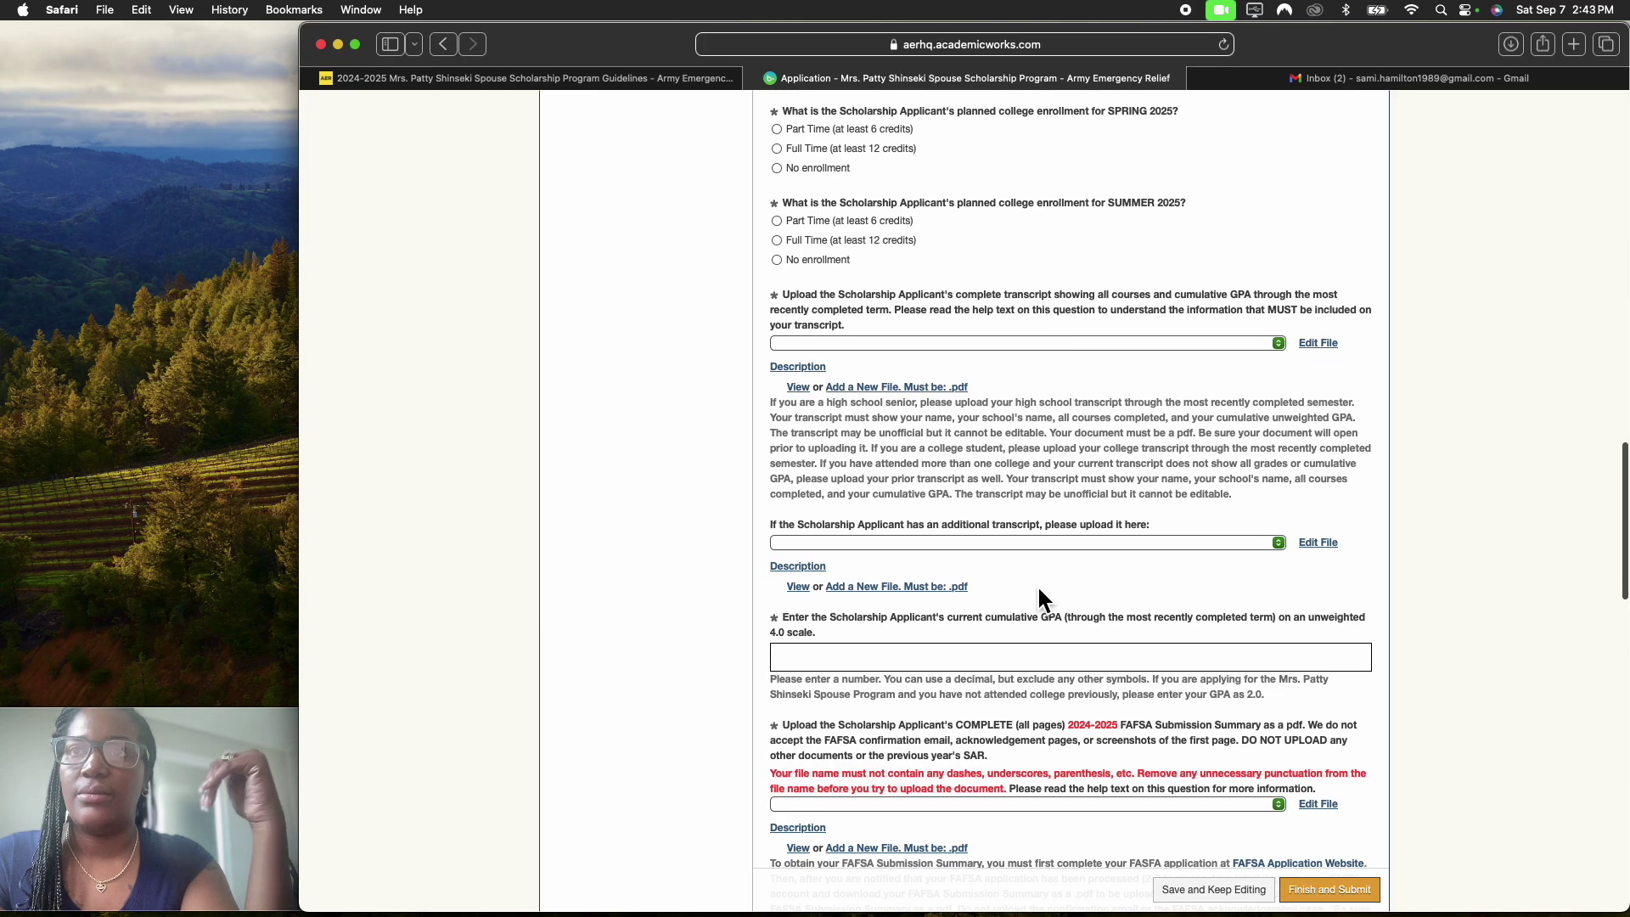
{"action": "scroll", "coordinate": [1037, 585], "scroll_direction": "down", "scroll_amount": 2}
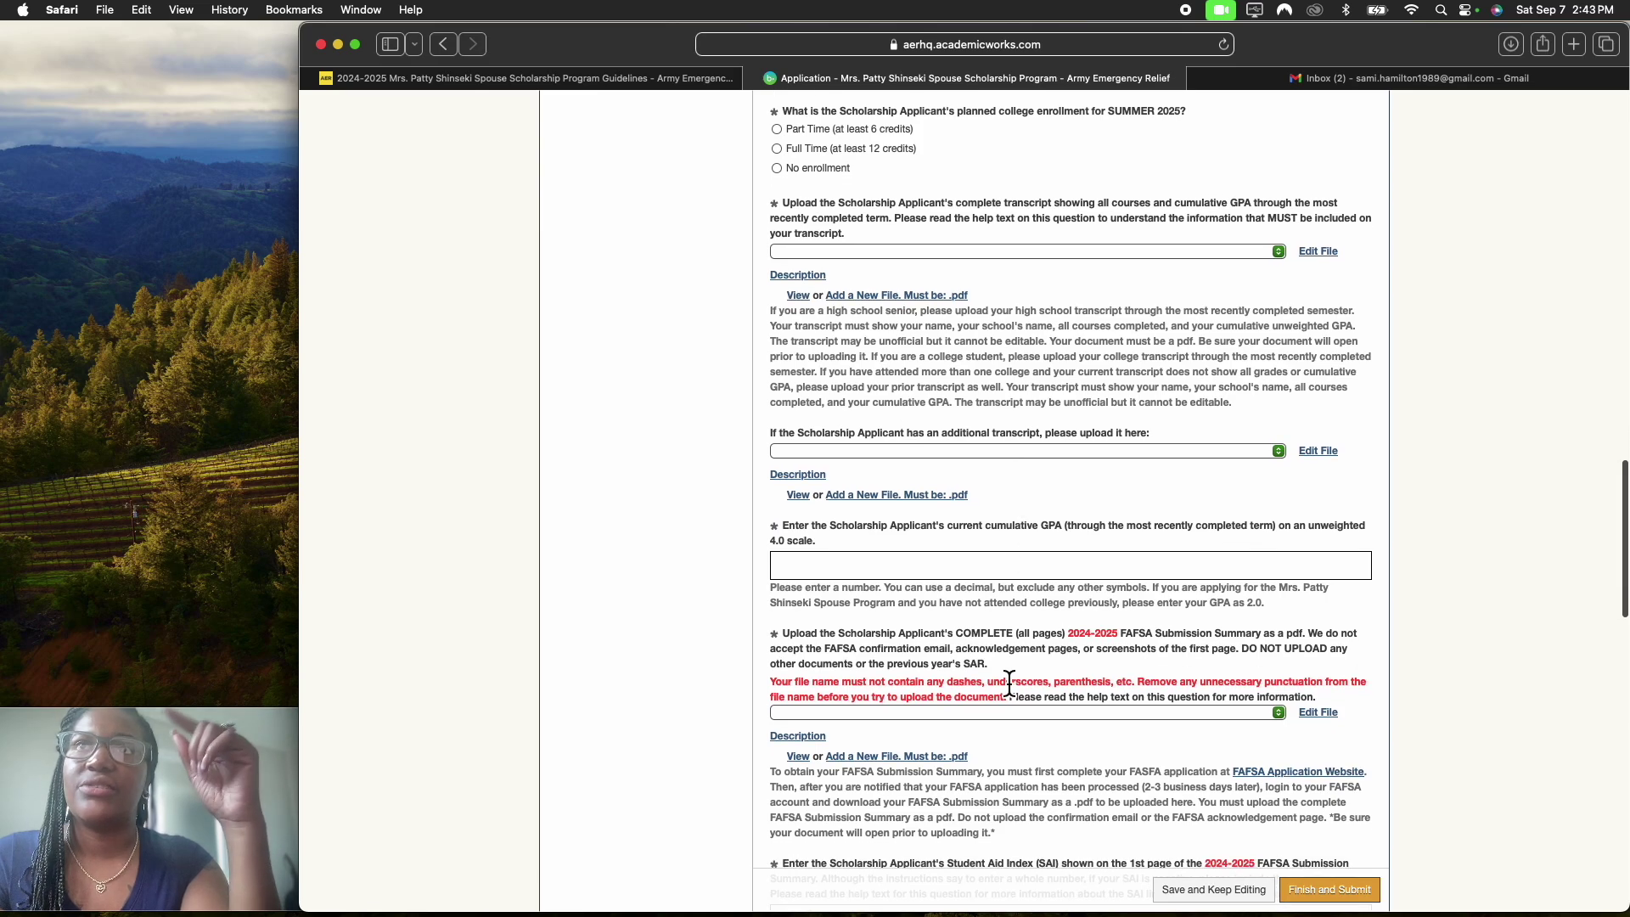
{"action": "scroll", "coordinate": [1010, 683], "scroll_direction": "up", "scroll_amount": 3}
{"action": "scroll", "coordinate": [1010, 683], "scroll_direction": "up", "scroll_amount": 2}
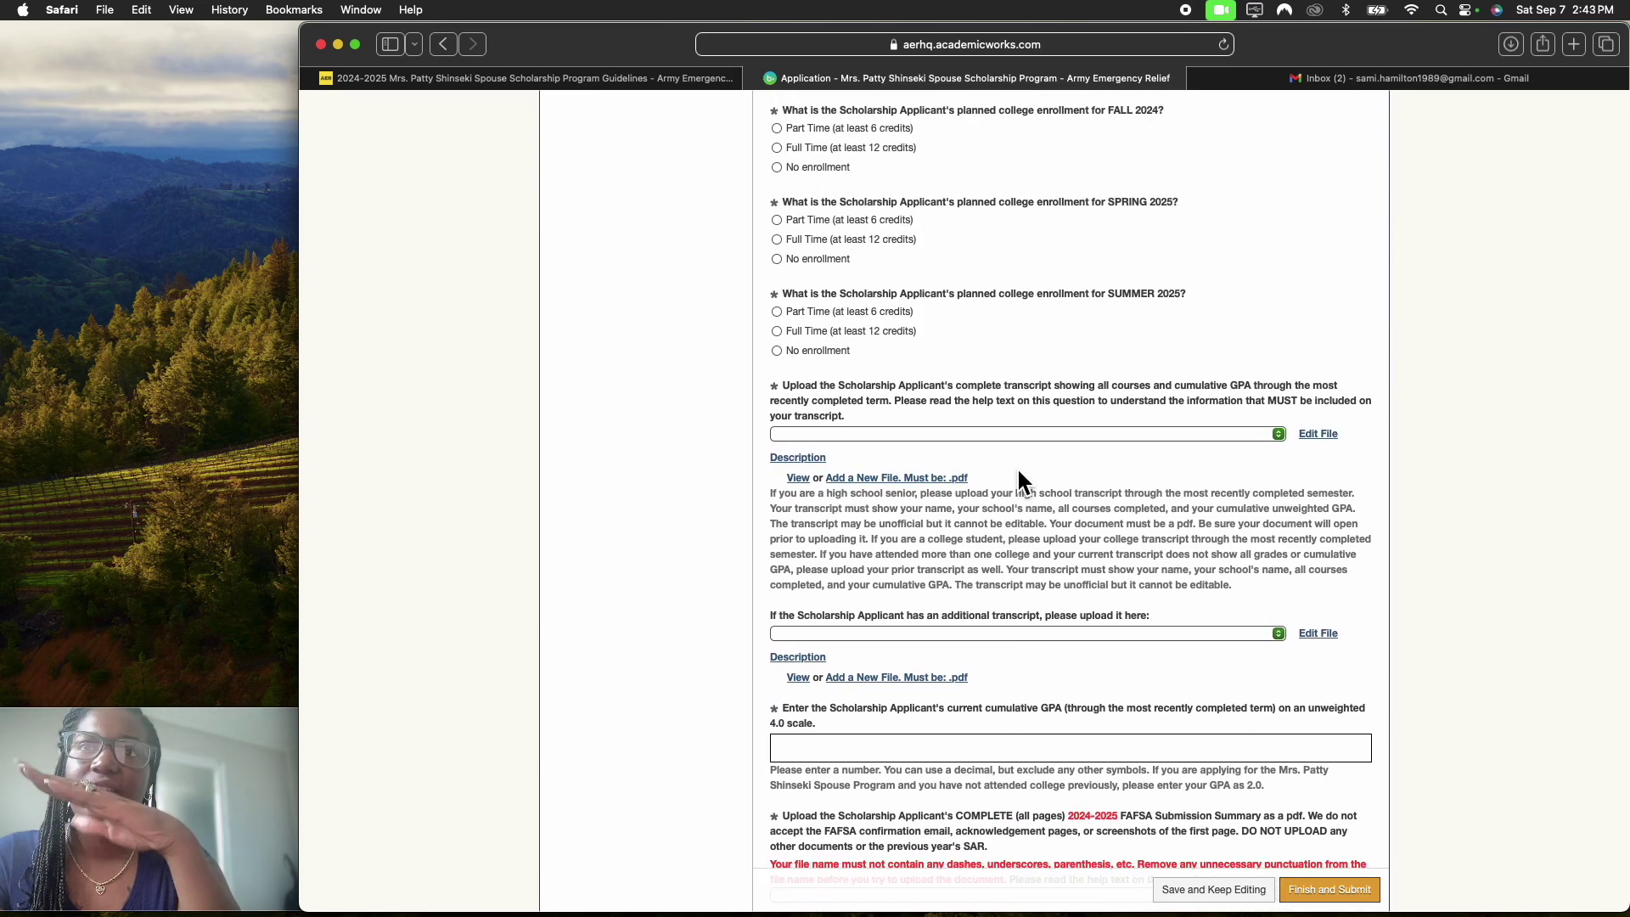
{"action": "scroll", "coordinate": [1029, 540], "scroll_direction": "down", "scroll_amount": 5}
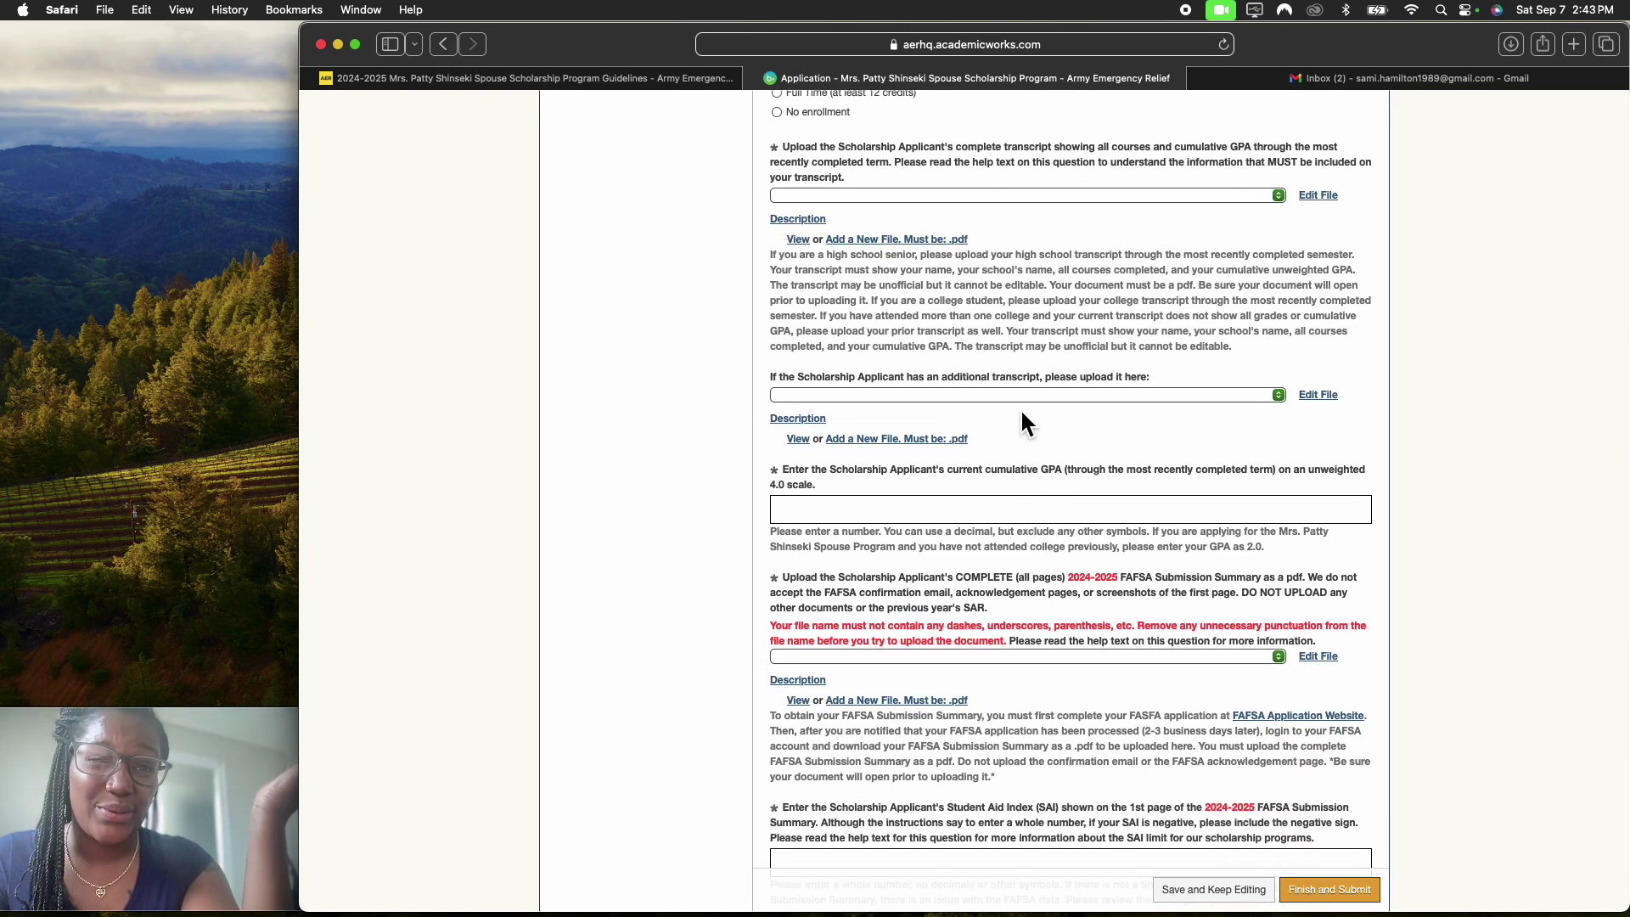
{"action": "scroll", "coordinate": [1022, 412], "scroll_direction": "down", "scroll_amount": 2}
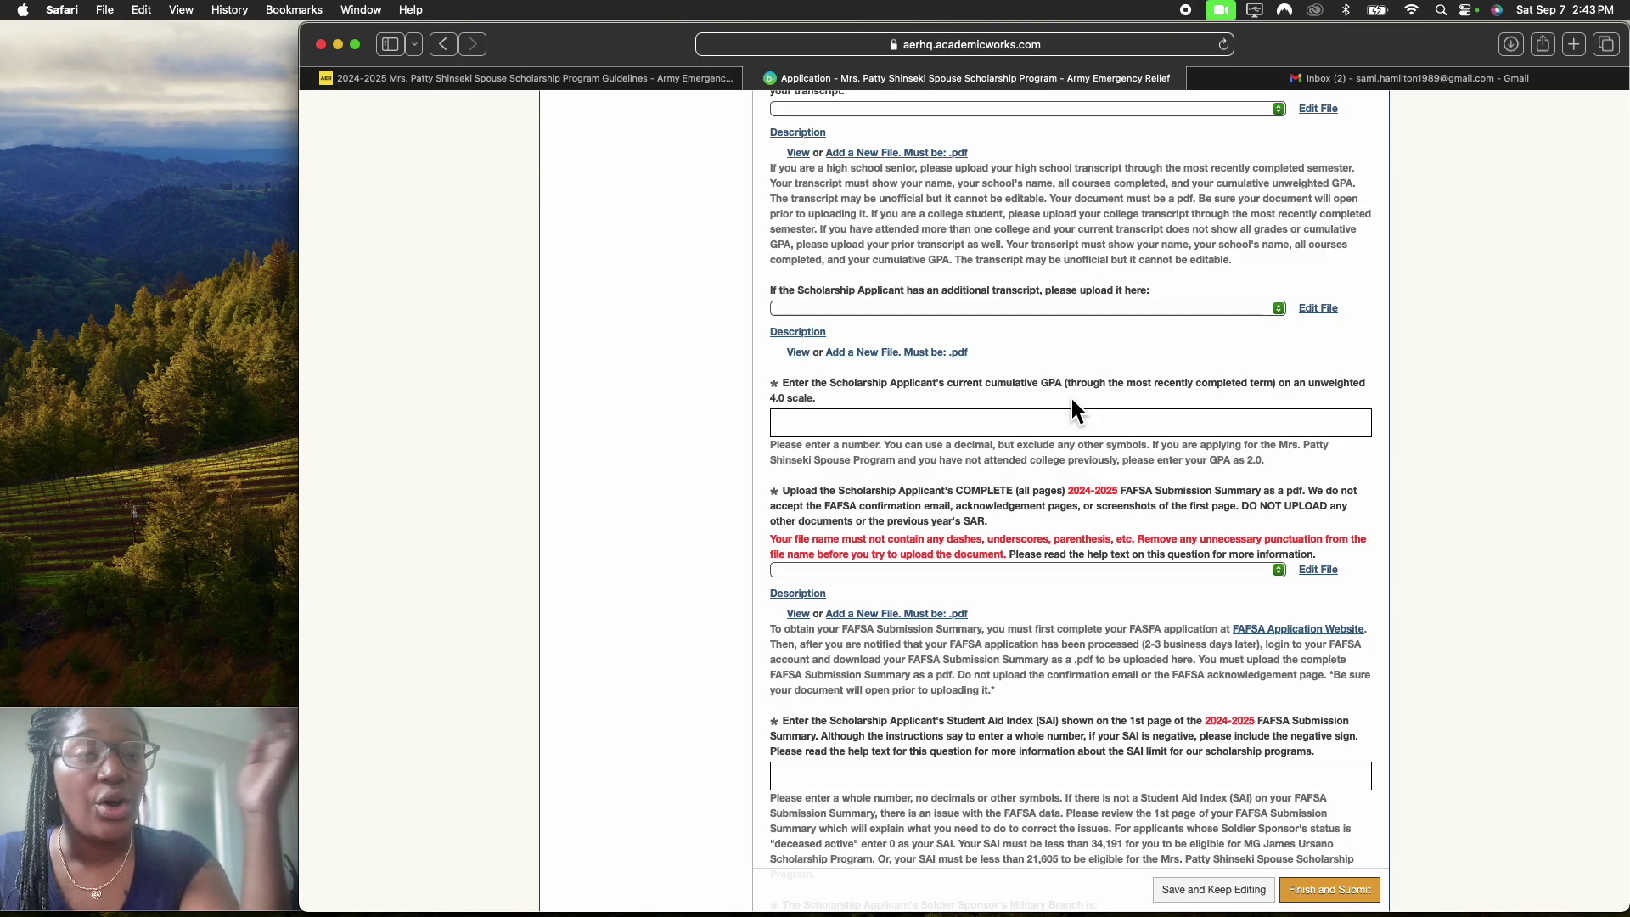
{"action": "scroll", "coordinate": [1070, 395], "scroll_direction": "down", "scroll_amount": 3}
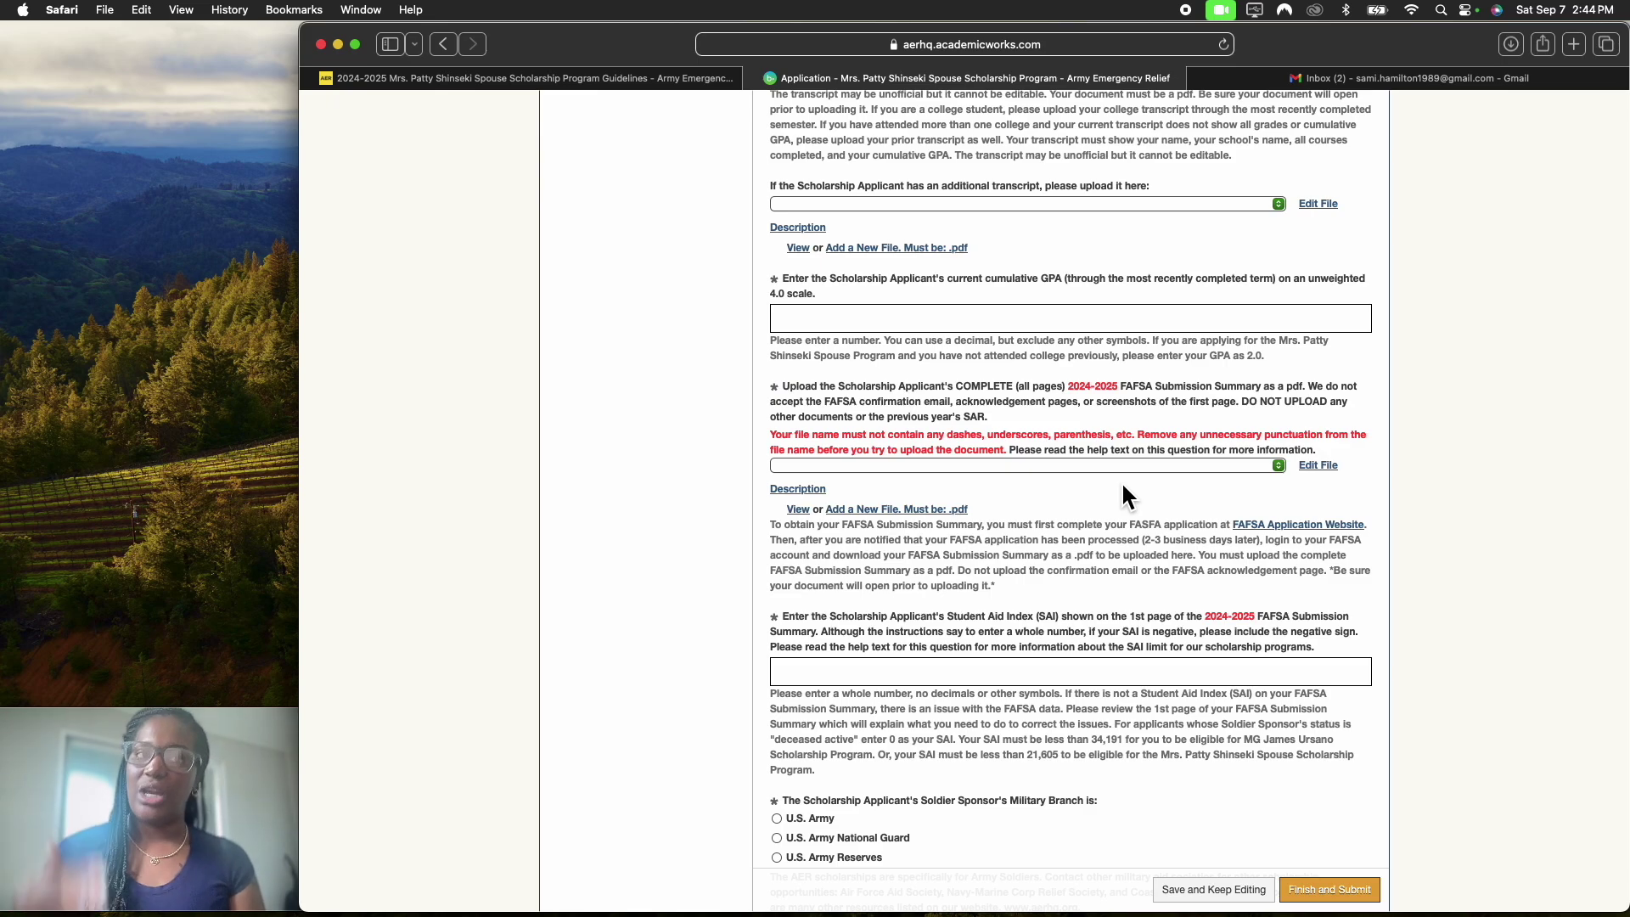
{"action": "scroll", "coordinate": [1122, 487], "scroll_direction": "down", "scroll_amount": 5}
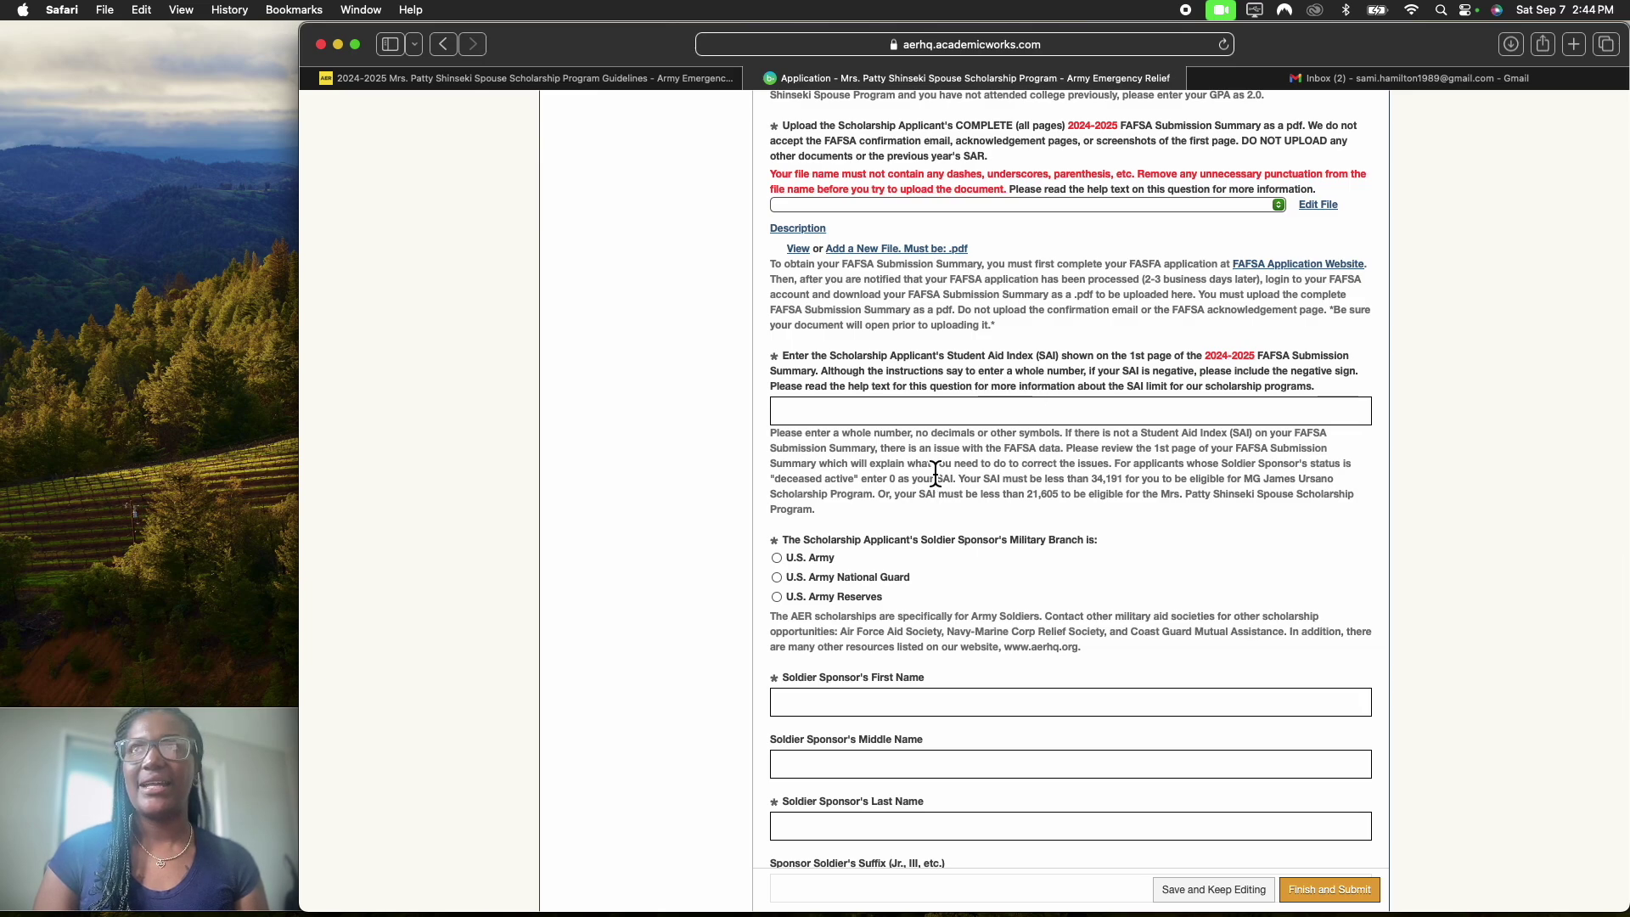
{"action": "scroll", "coordinate": [1110, 322], "scroll_direction": "down", "scroll_amount": 3}
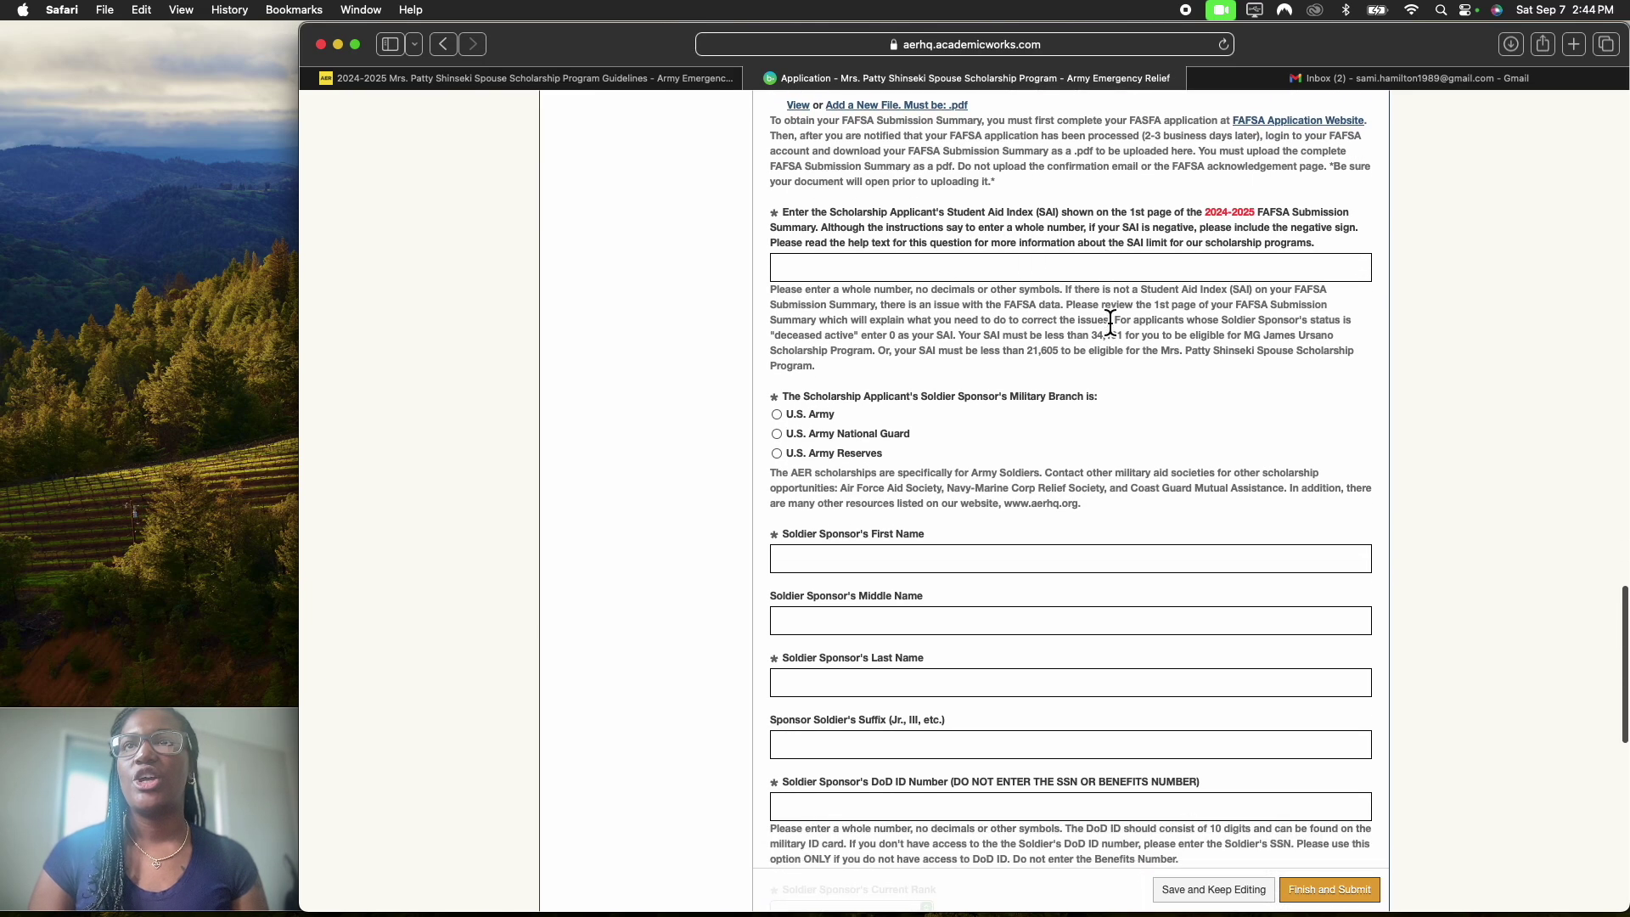
Step: Examine the soldier sponsor questions on branch, name, DoD ID, rank, duty status, supporting upload, ETS date and nearest installation, plus the closing statements
{"action": "scroll", "coordinate": [1111, 322], "scroll_direction": "down", "scroll_amount": 3}
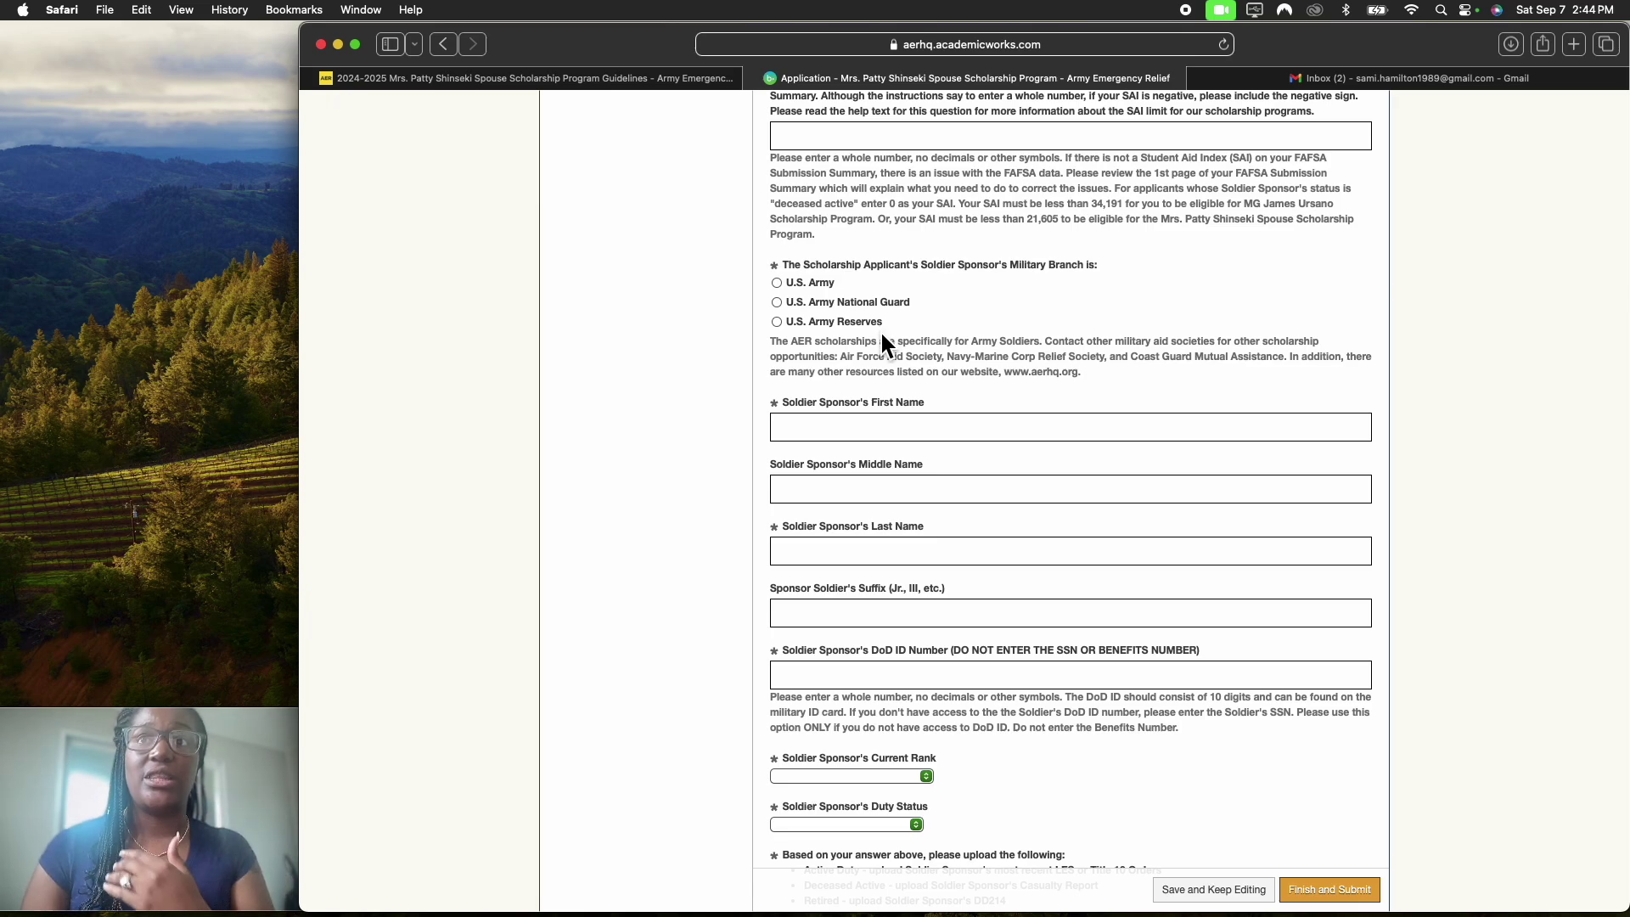
{"action": "scroll", "coordinate": [880, 340], "scroll_direction": "up", "scroll_amount": 1}
{"action": "scroll", "coordinate": [877, 349], "scroll_direction": "down", "scroll_amount": 3}
{"action": "scroll", "coordinate": [877, 352], "scroll_direction": "down", "scroll_amount": 3}
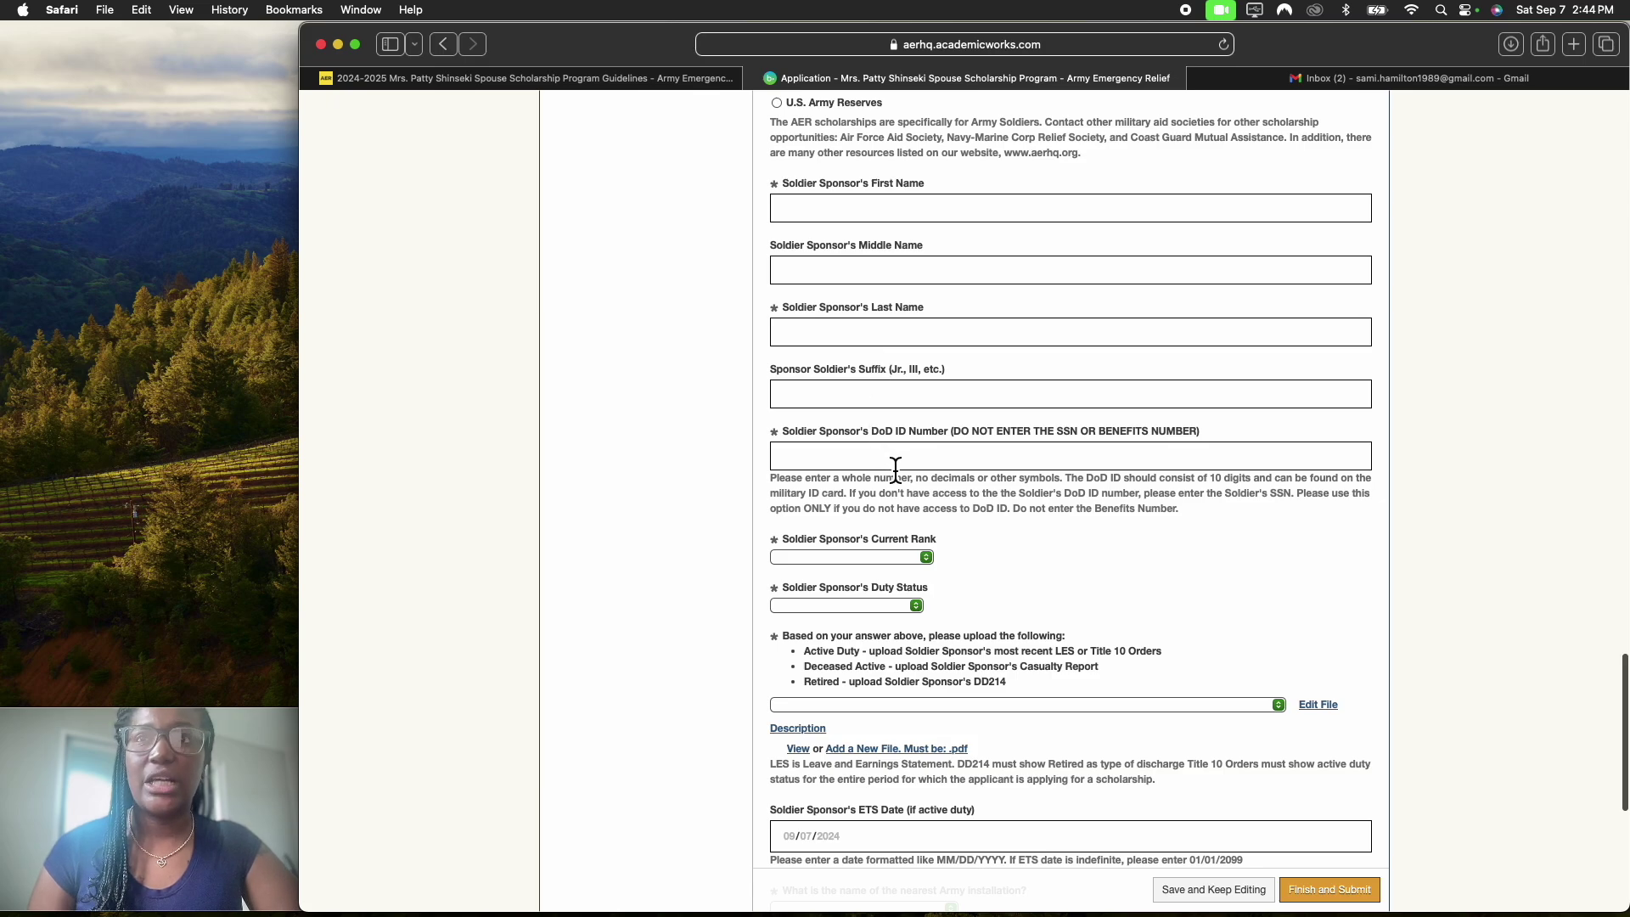
{"action": "scroll", "coordinate": [891, 463], "scroll_direction": "down", "scroll_amount": 3}
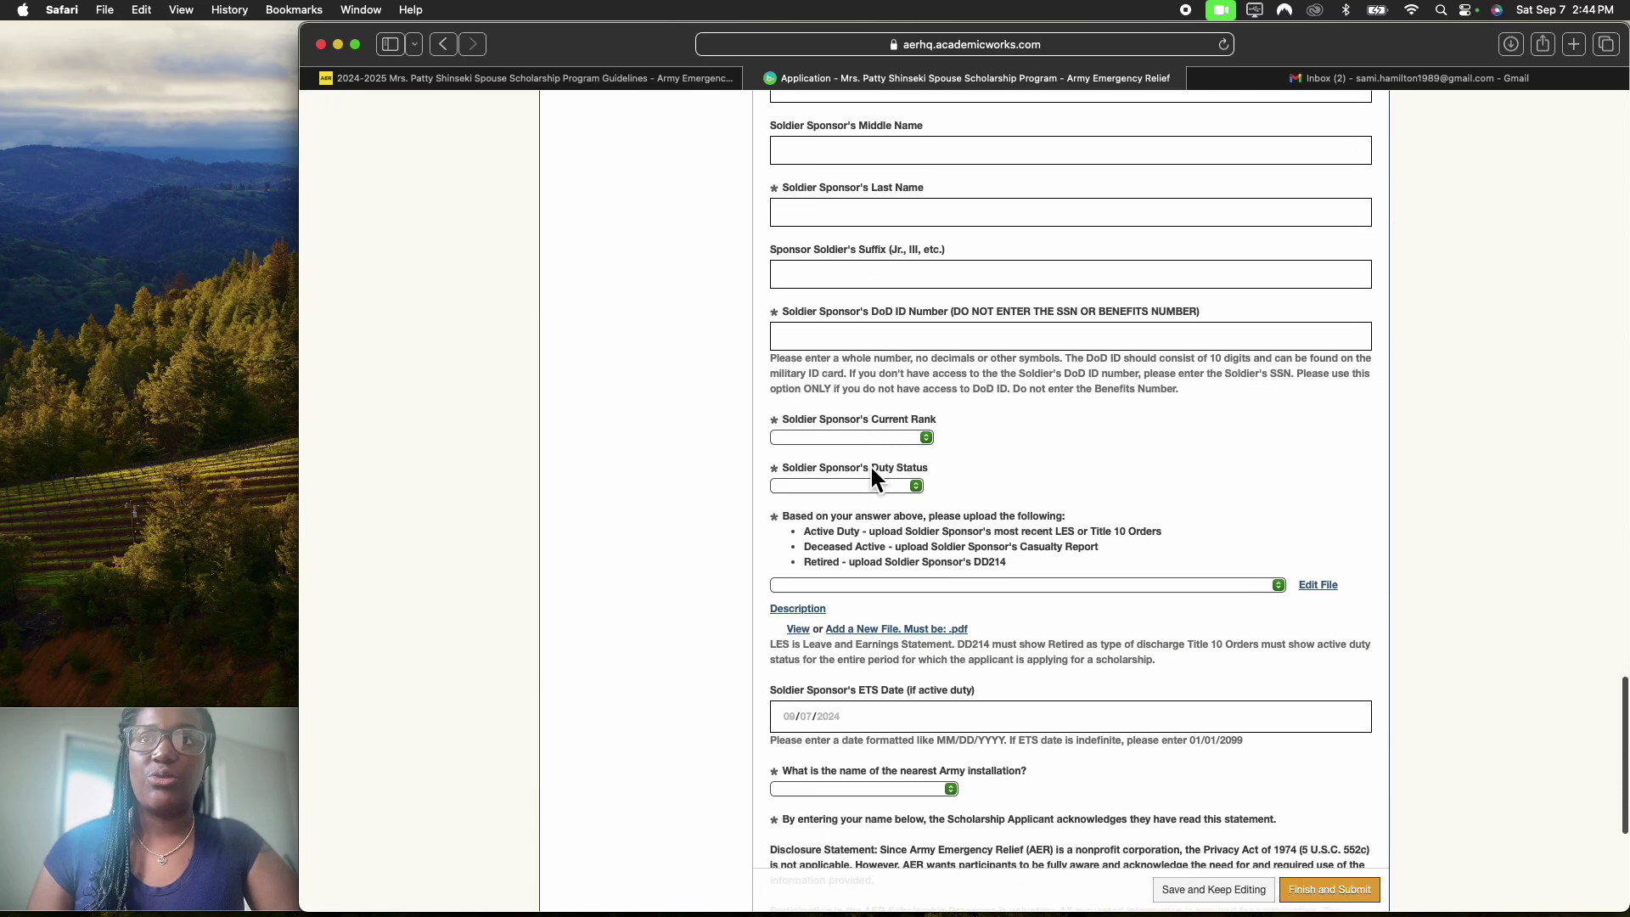
{"action": "scroll", "coordinate": [869, 494], "scroll_direction": "down", "scroll_amount": 4}
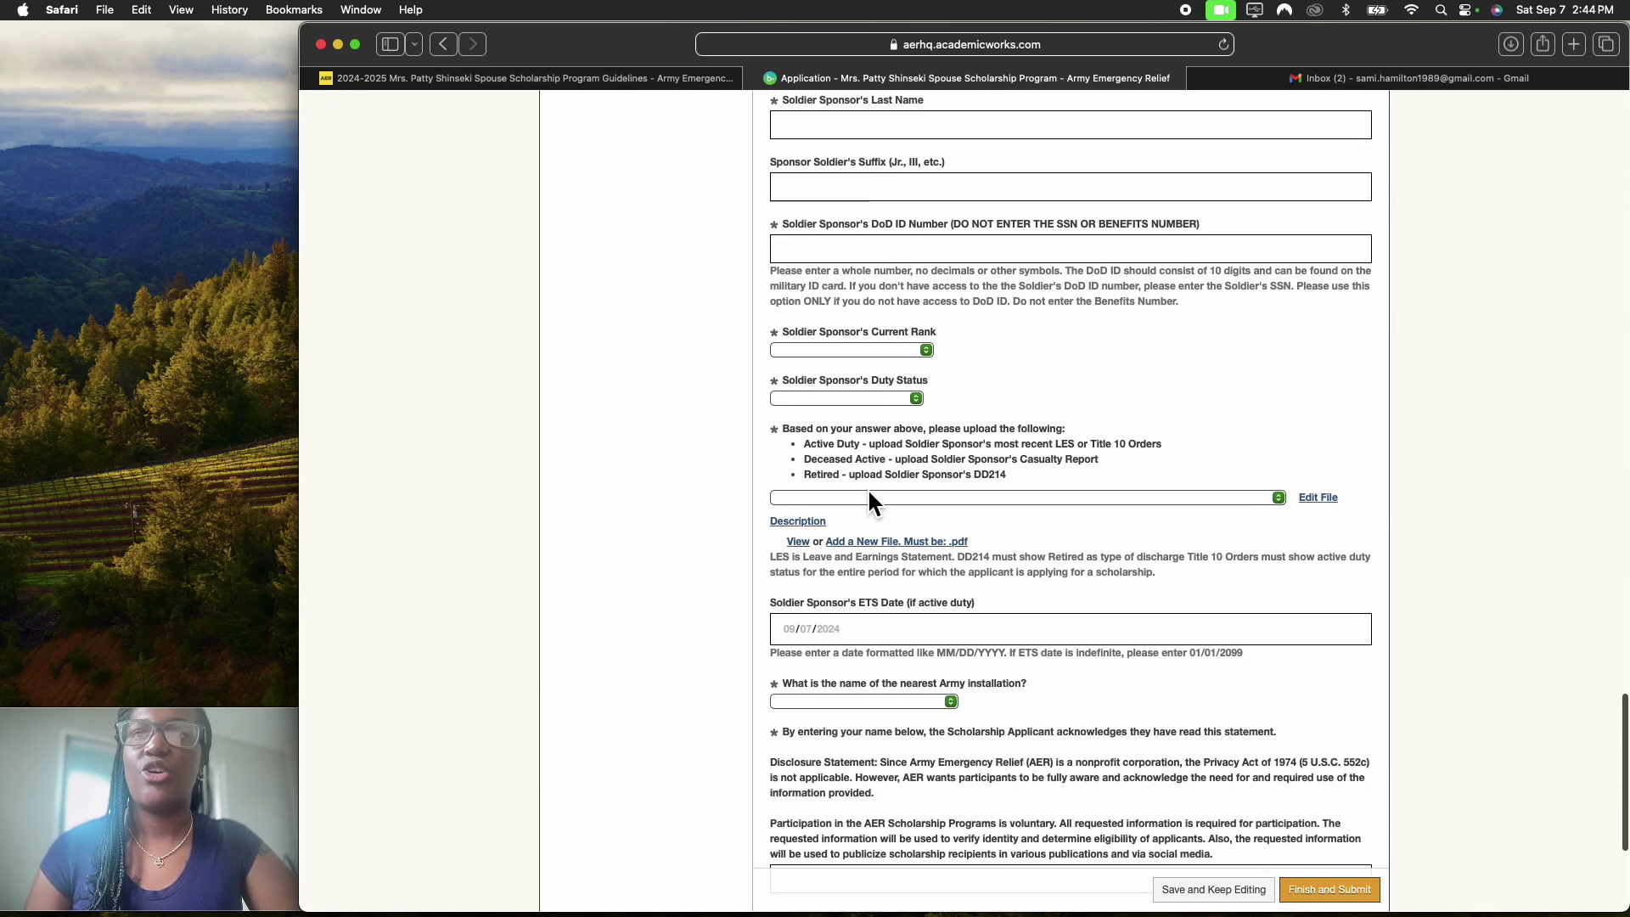
{"action": "scroll", "coordinate": [869, 495], "scroll_direction": "down", "scroll_amount": 4}
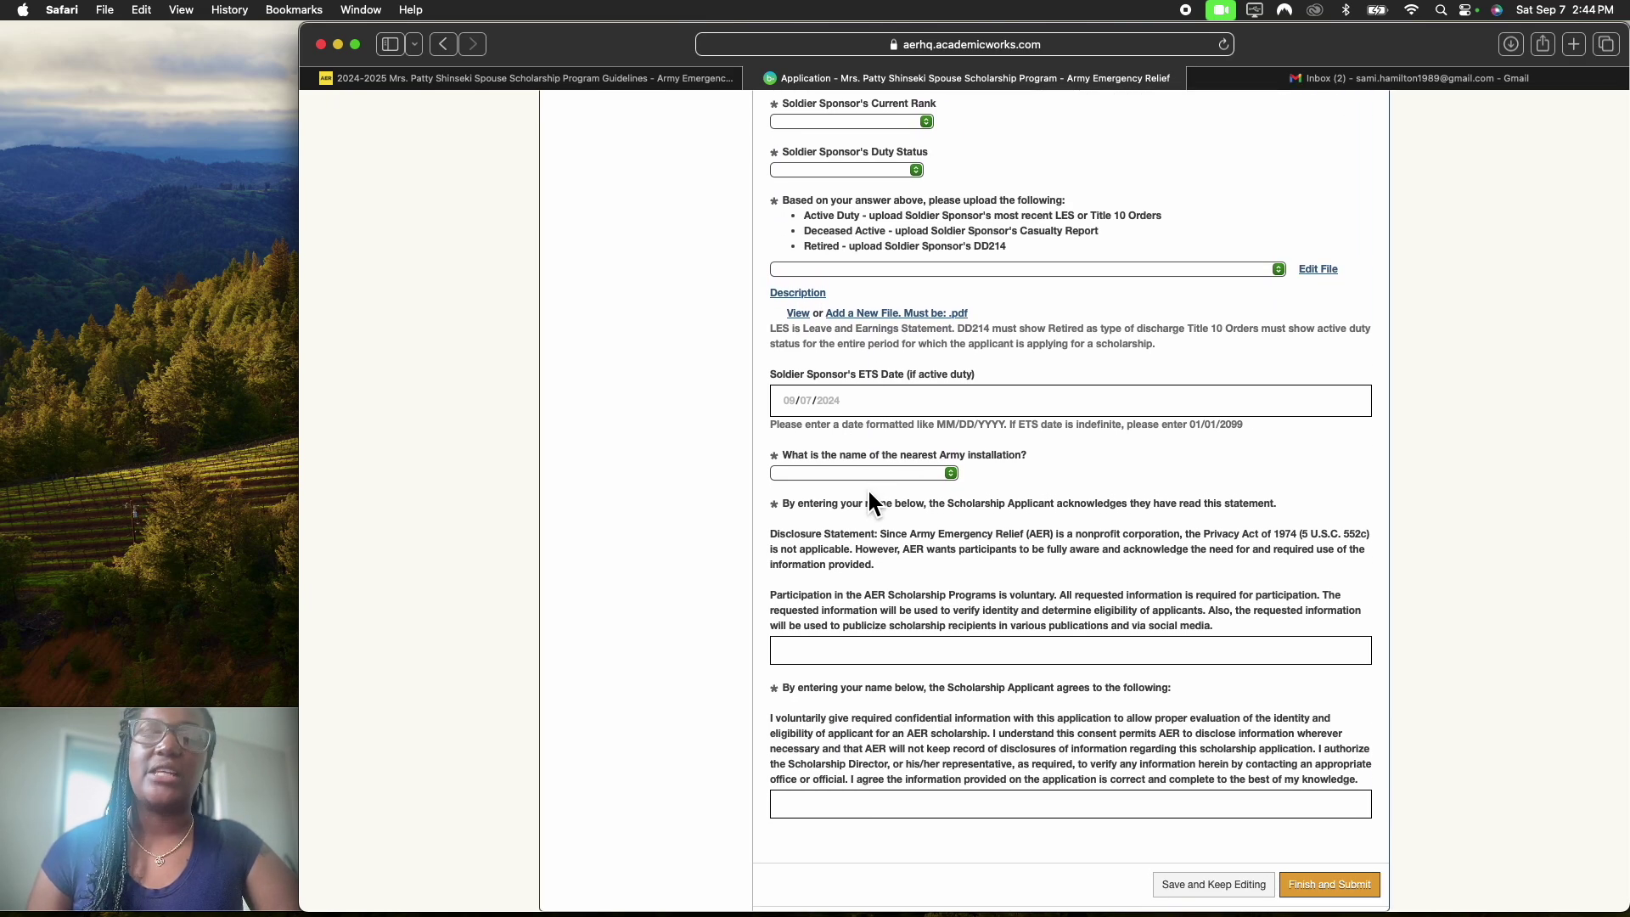
{"action": "scroll", "coordinate": [869, 495], "scroll_direction": "down", "scroll_amount": 2}
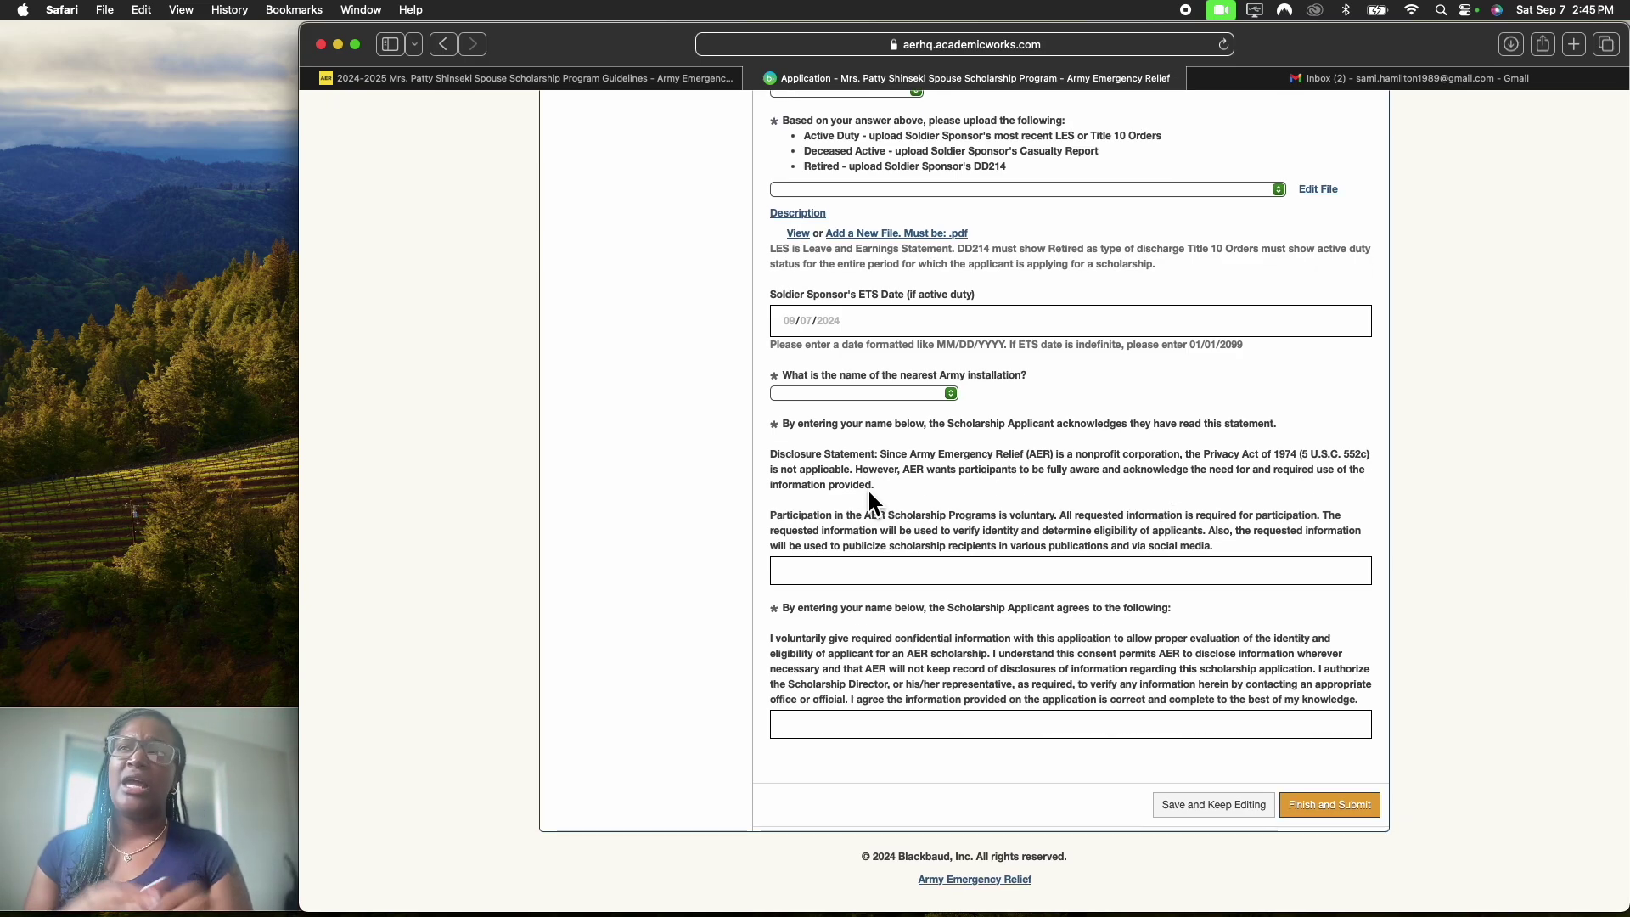
Step: Skim back through the application form from the applicant details to the final disclosure and agreement statements
{"action": "scroll", "coordinate": [868, 498], "scroll_direction": "up", "scroll_amount": 15}
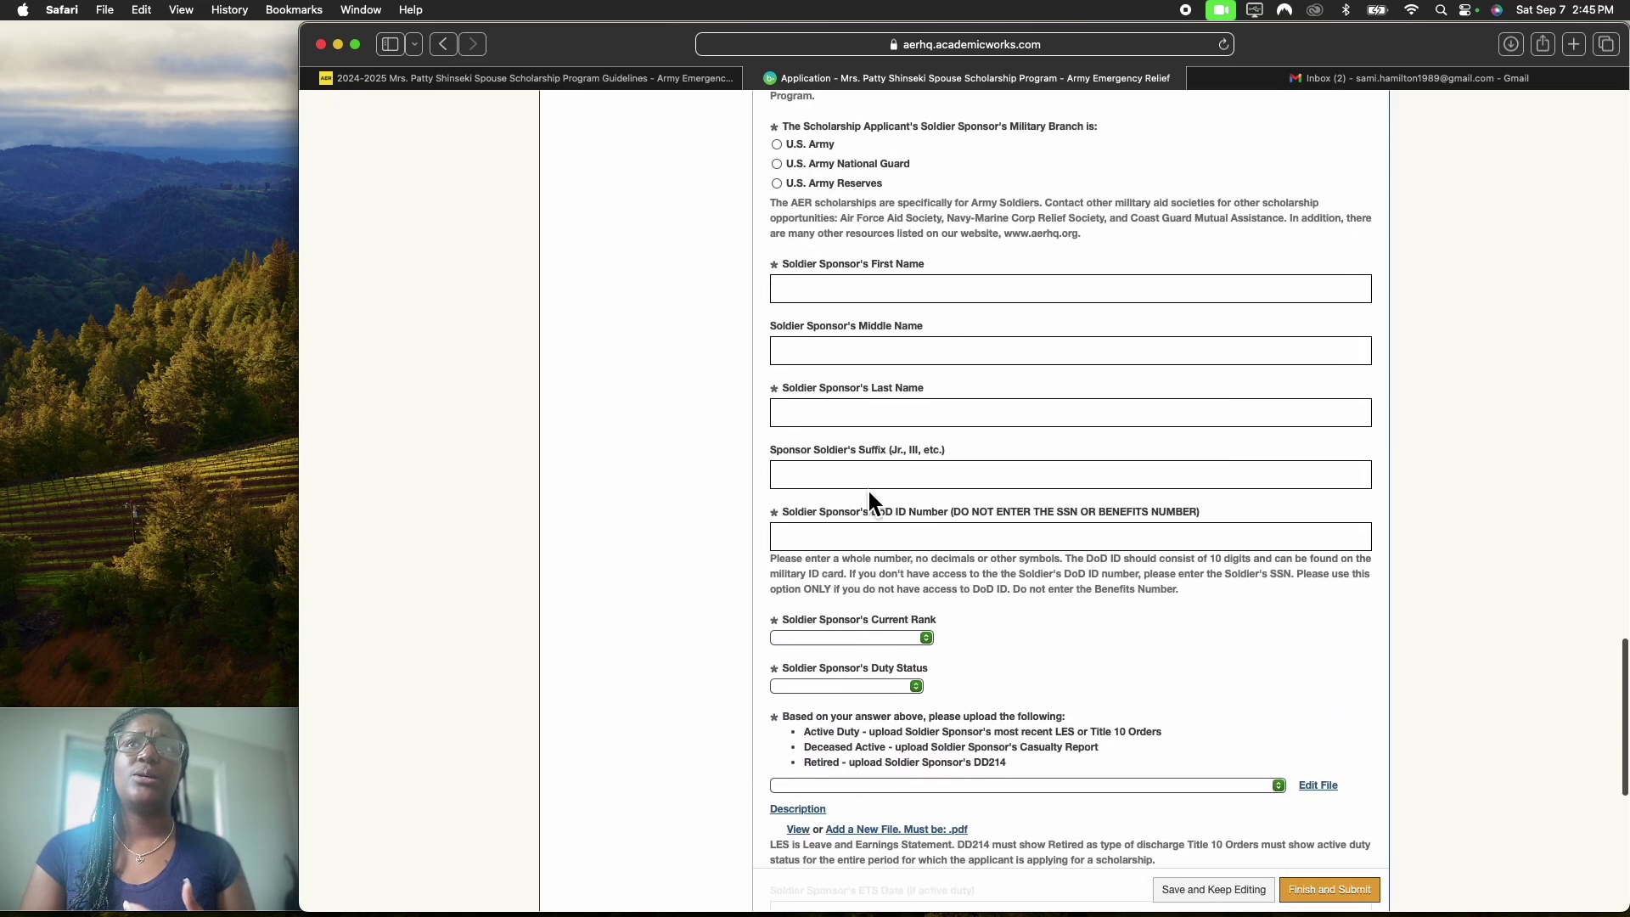
{"action": "scroll", "coordinate": [869, 494], "scroll_direction": "up", "scroll_amount": 15}
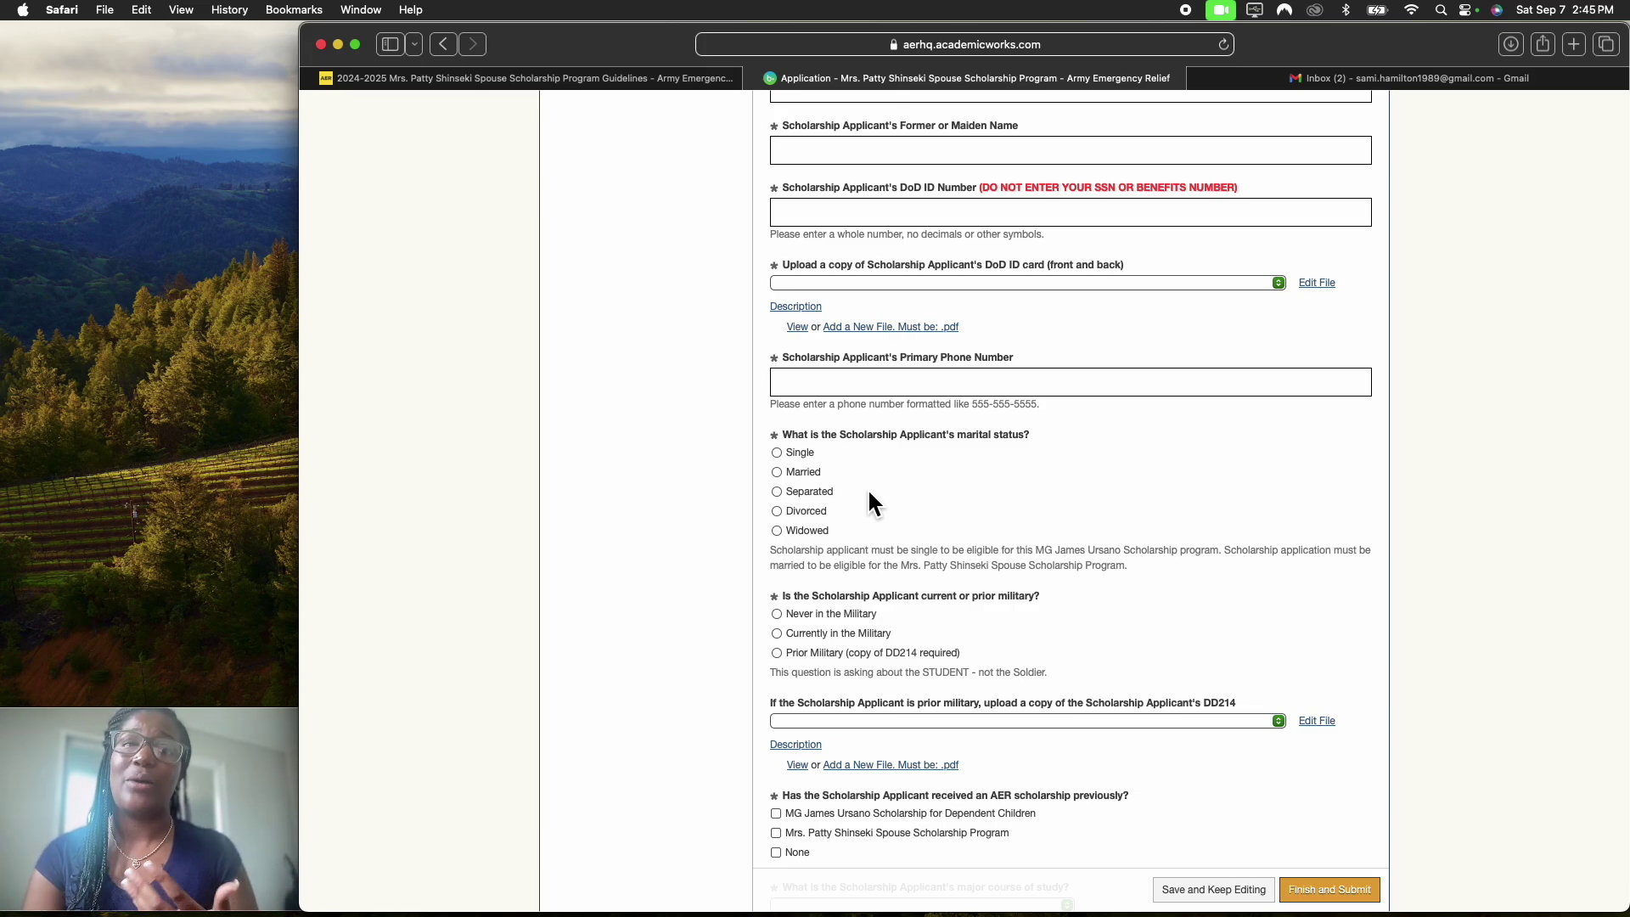
{"action": "scroll", "coordinate": [1091, 293], "scroll_direction": "down", "scroll_amount": 8}
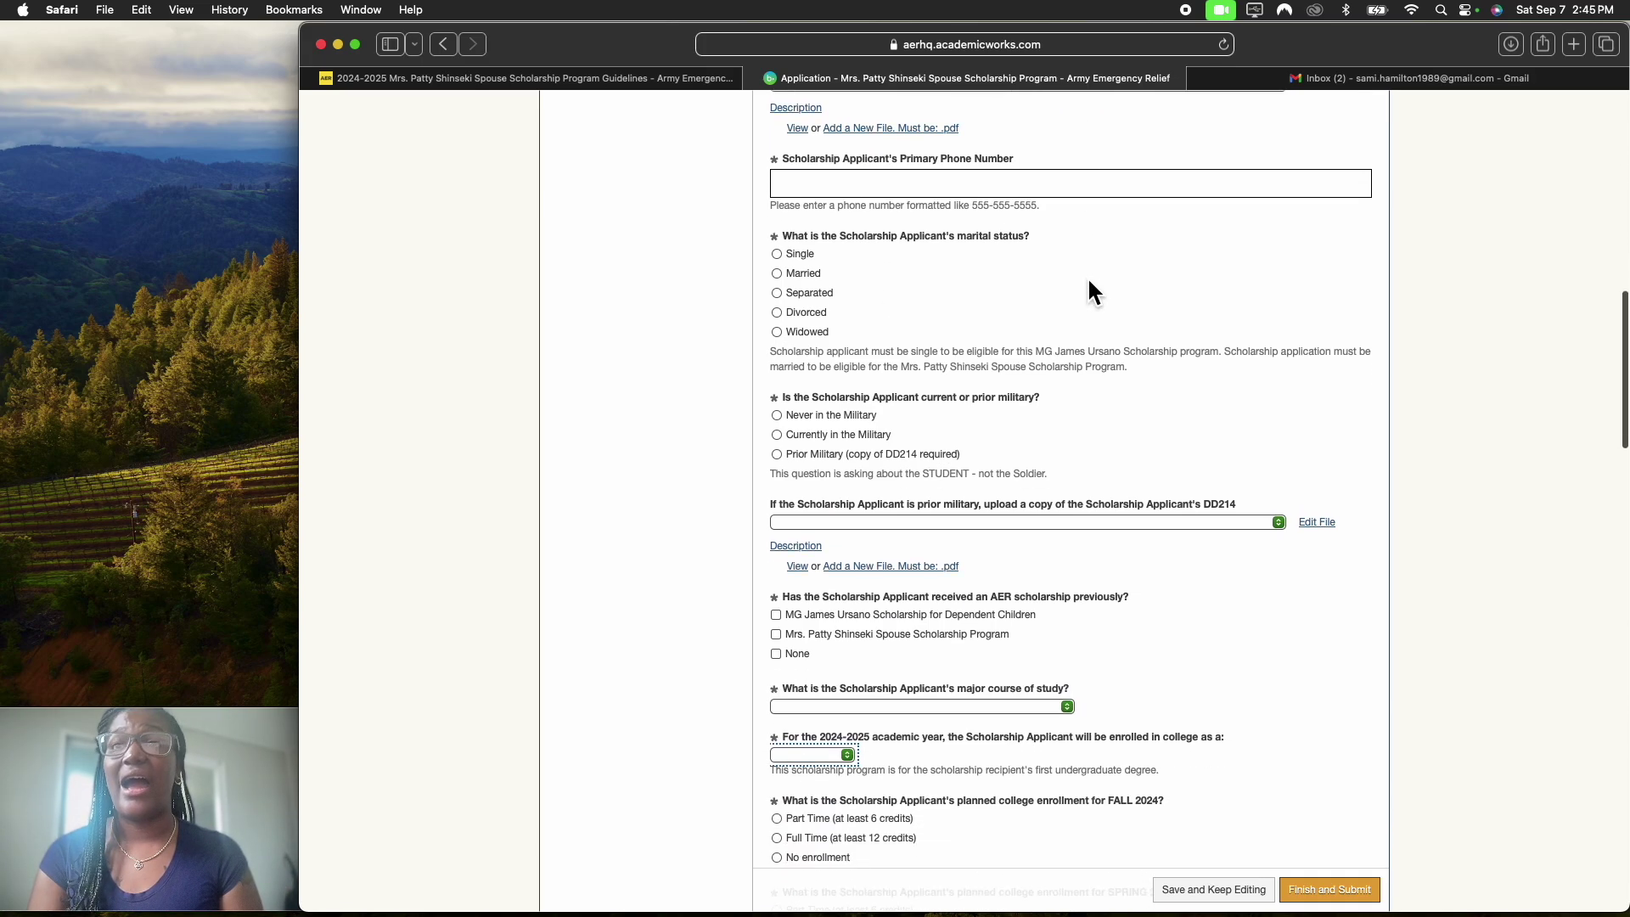
{"action": "scroll", "coordinate": [1091, 293], "scroll_direction": "down", "scroll_amount": 15}
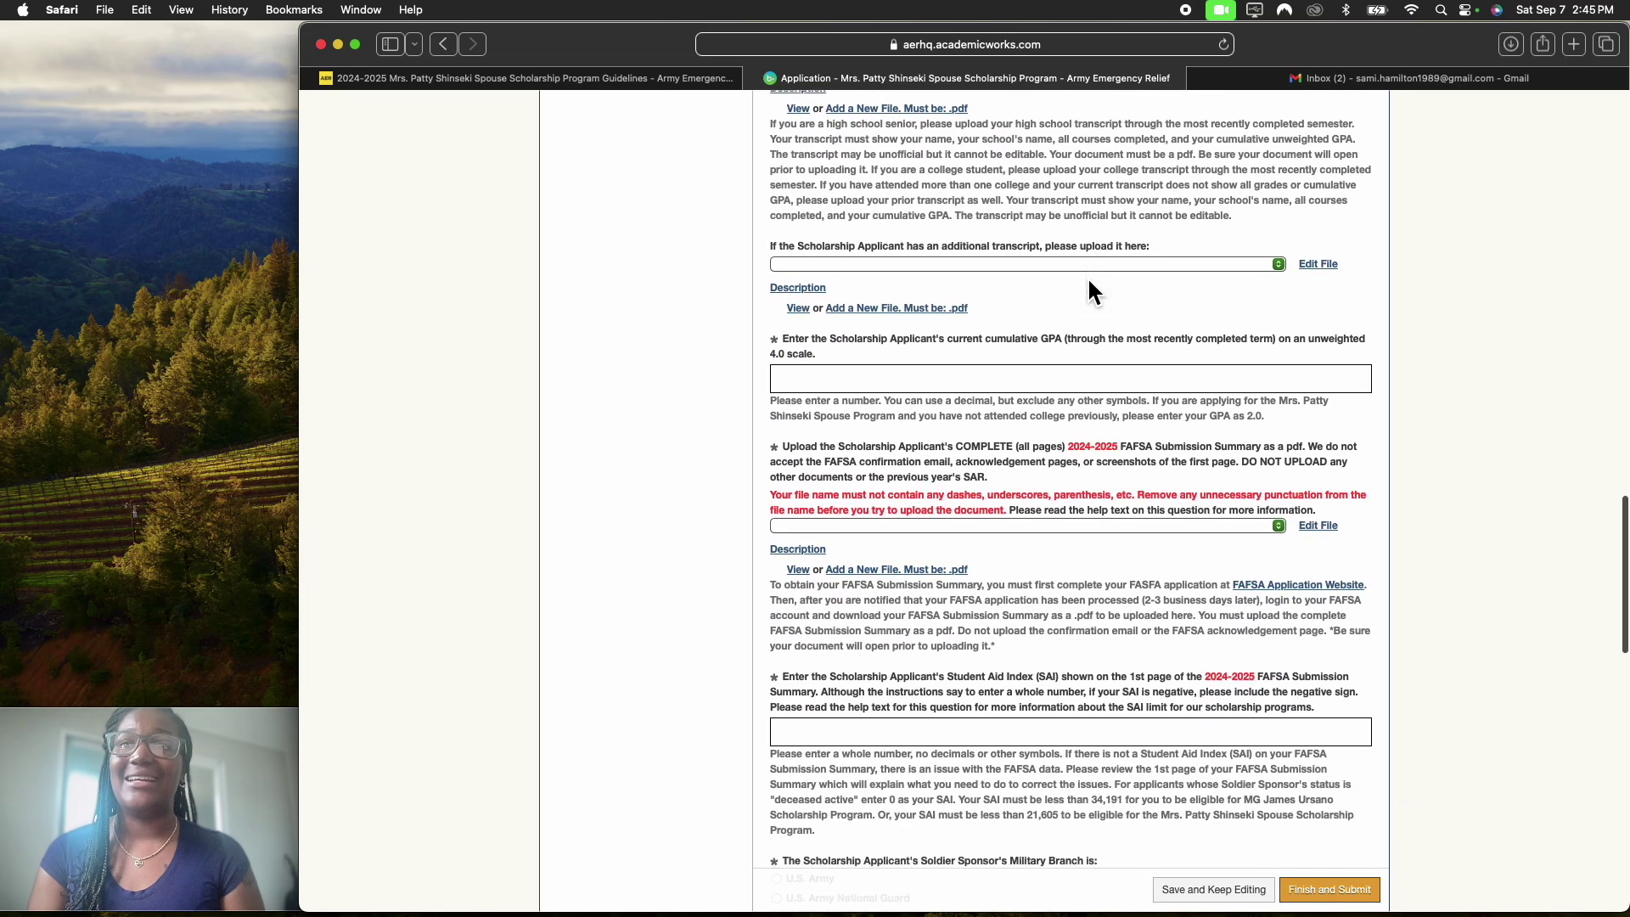
{"action": "scroll", "coordinate": [1091, 293], "scroll_direction": "down", "scroll_amount": 6}
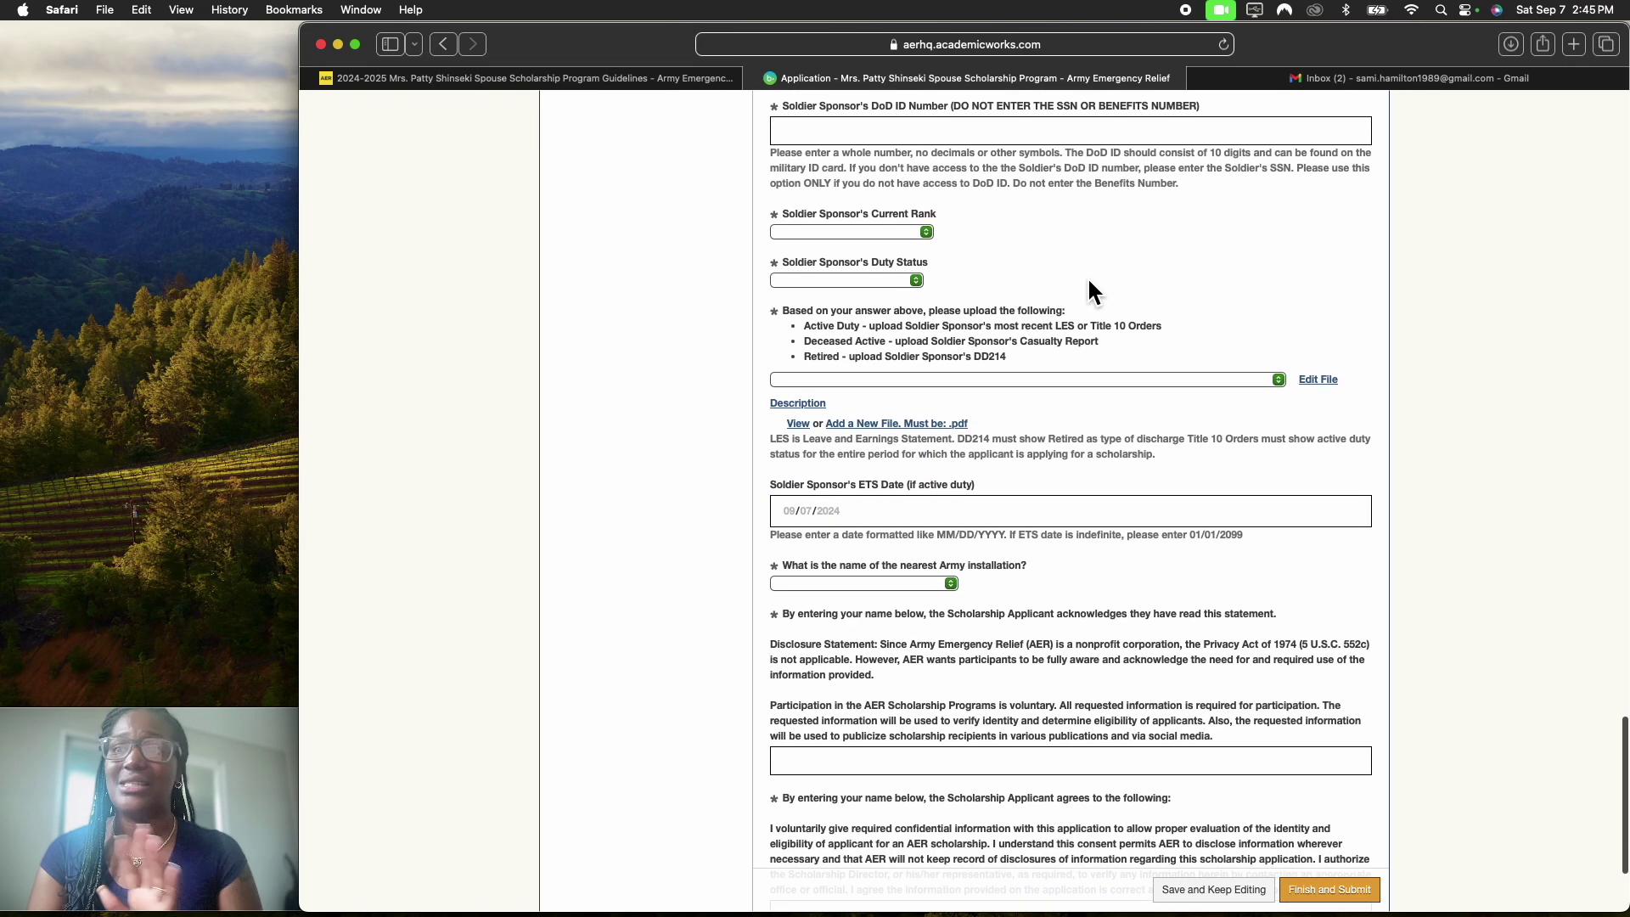
{"action": "scroll", "coordinate": [1089, 293], "scroll_direction": "down", "scroll_amount": 3}
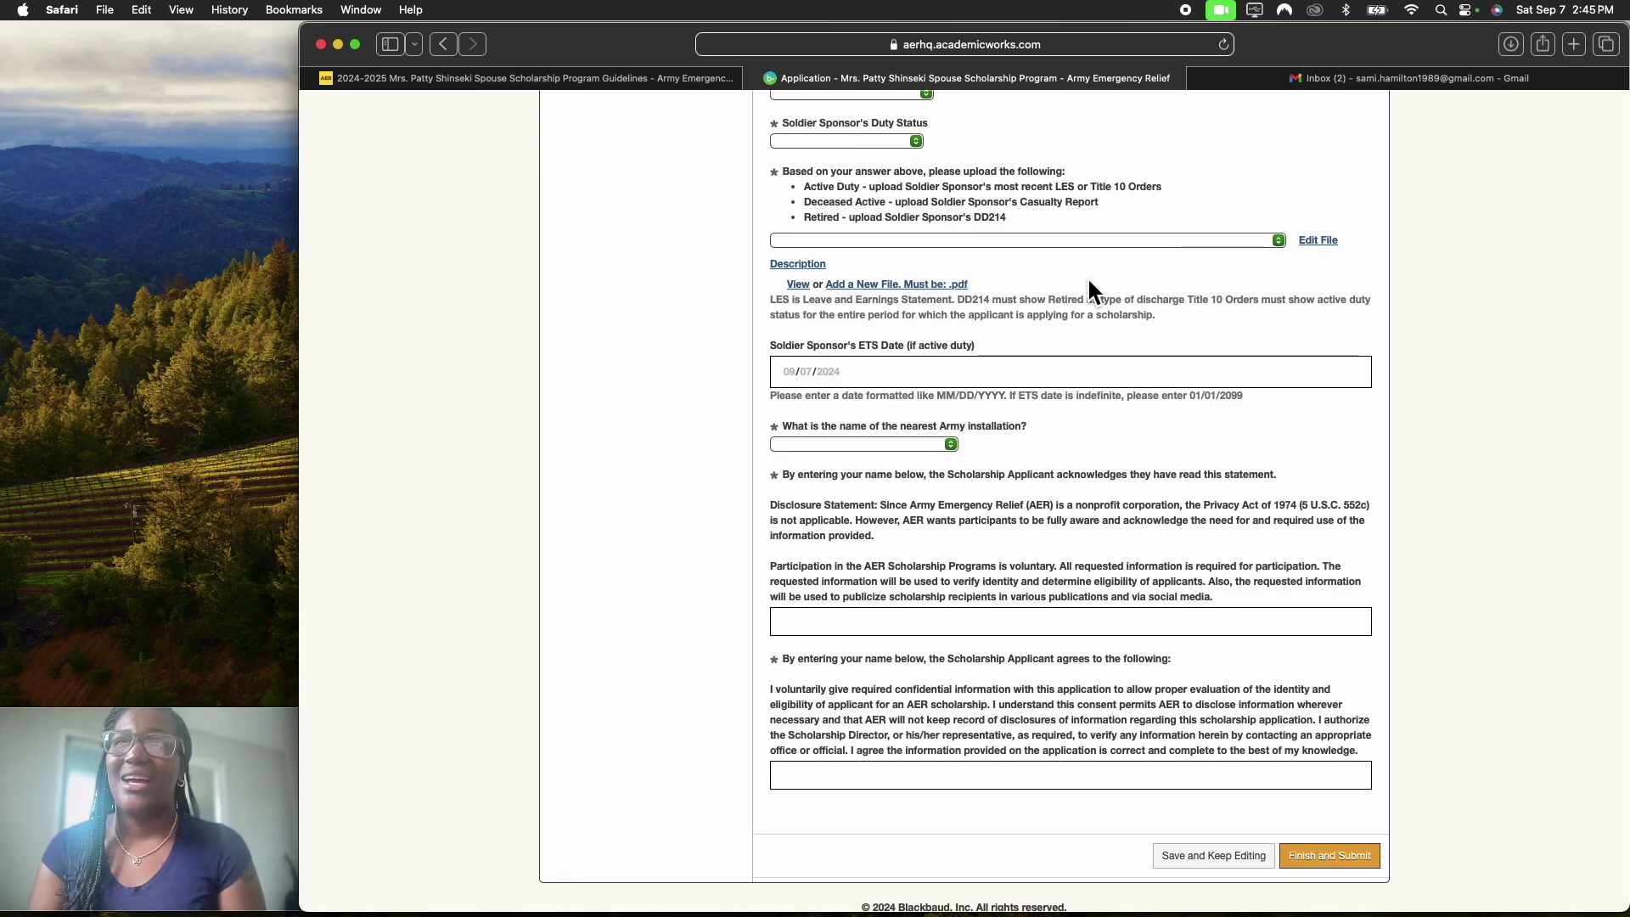
Step: Check the closing statements and submission options at the end of the application form, and return to the AER search results in Gmail
{"action": "scroll", "coordinate": [1090, 289], "scroll_direction": "down", "scroll_amount": 1}
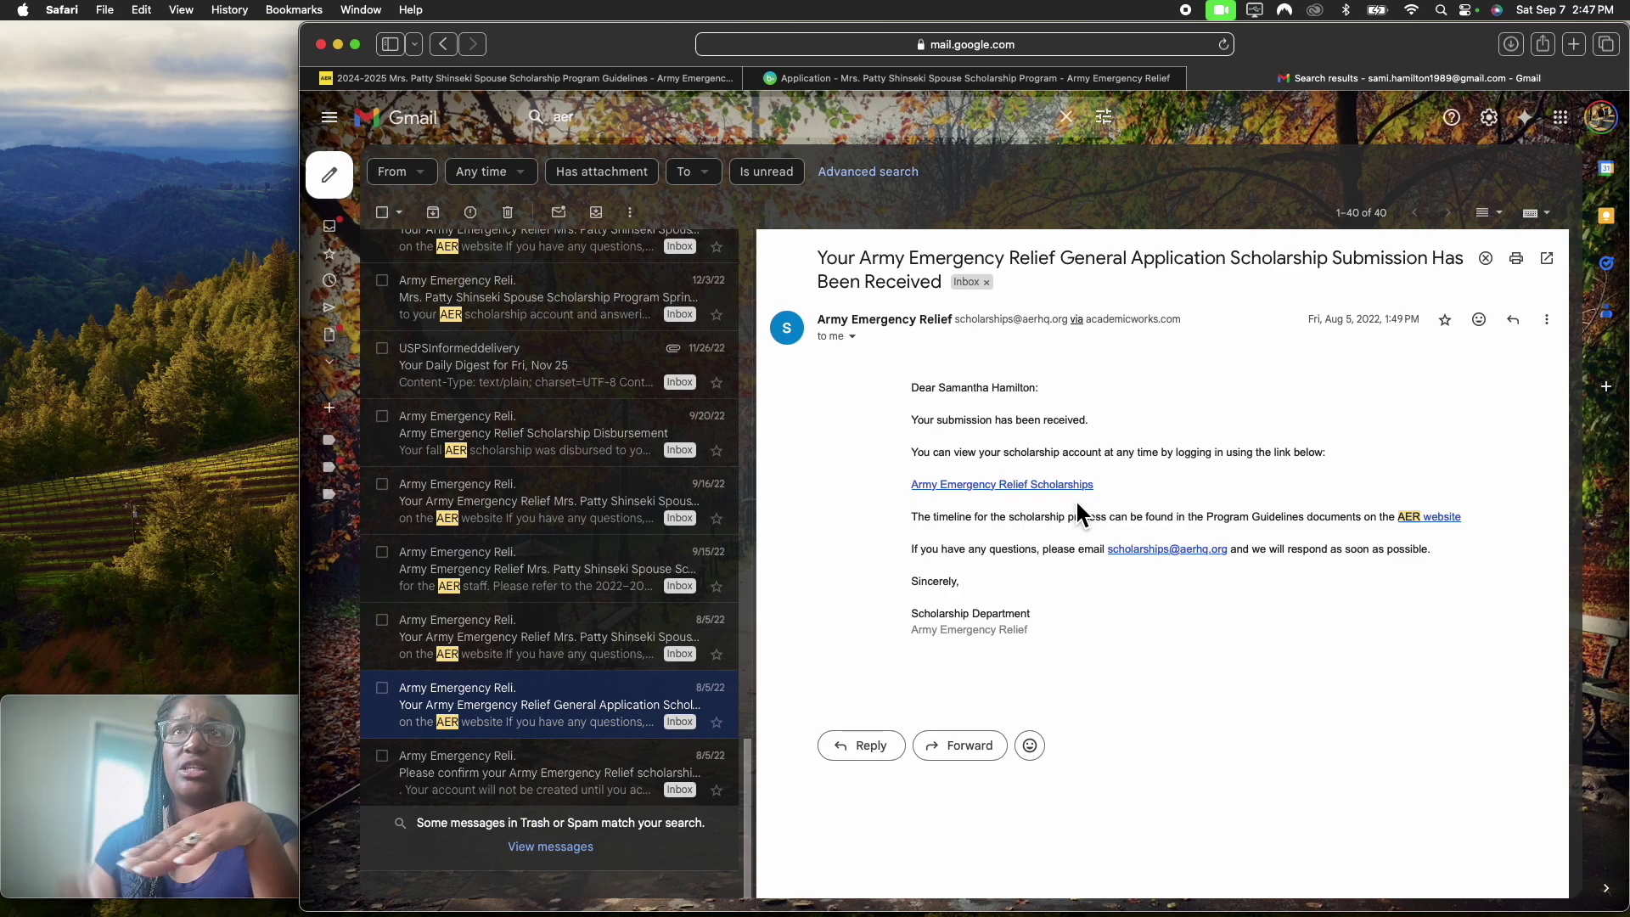
{"action": "left_click", "coordinate": [1080, 79]}
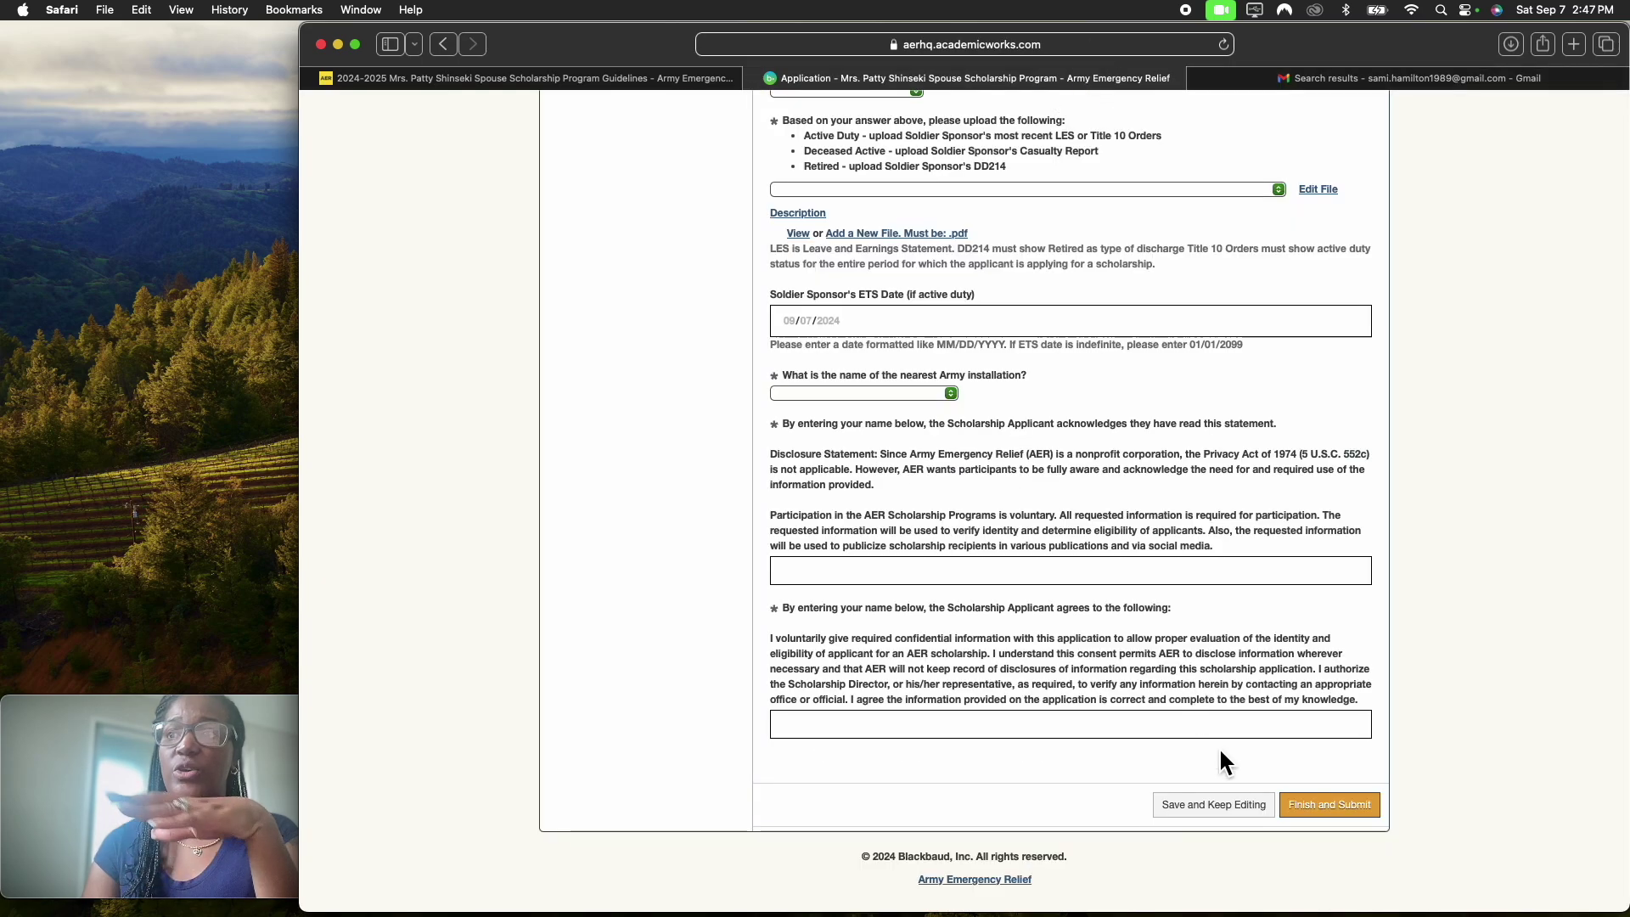
{"action": "left_click", "coordinate": [1353, 80]}
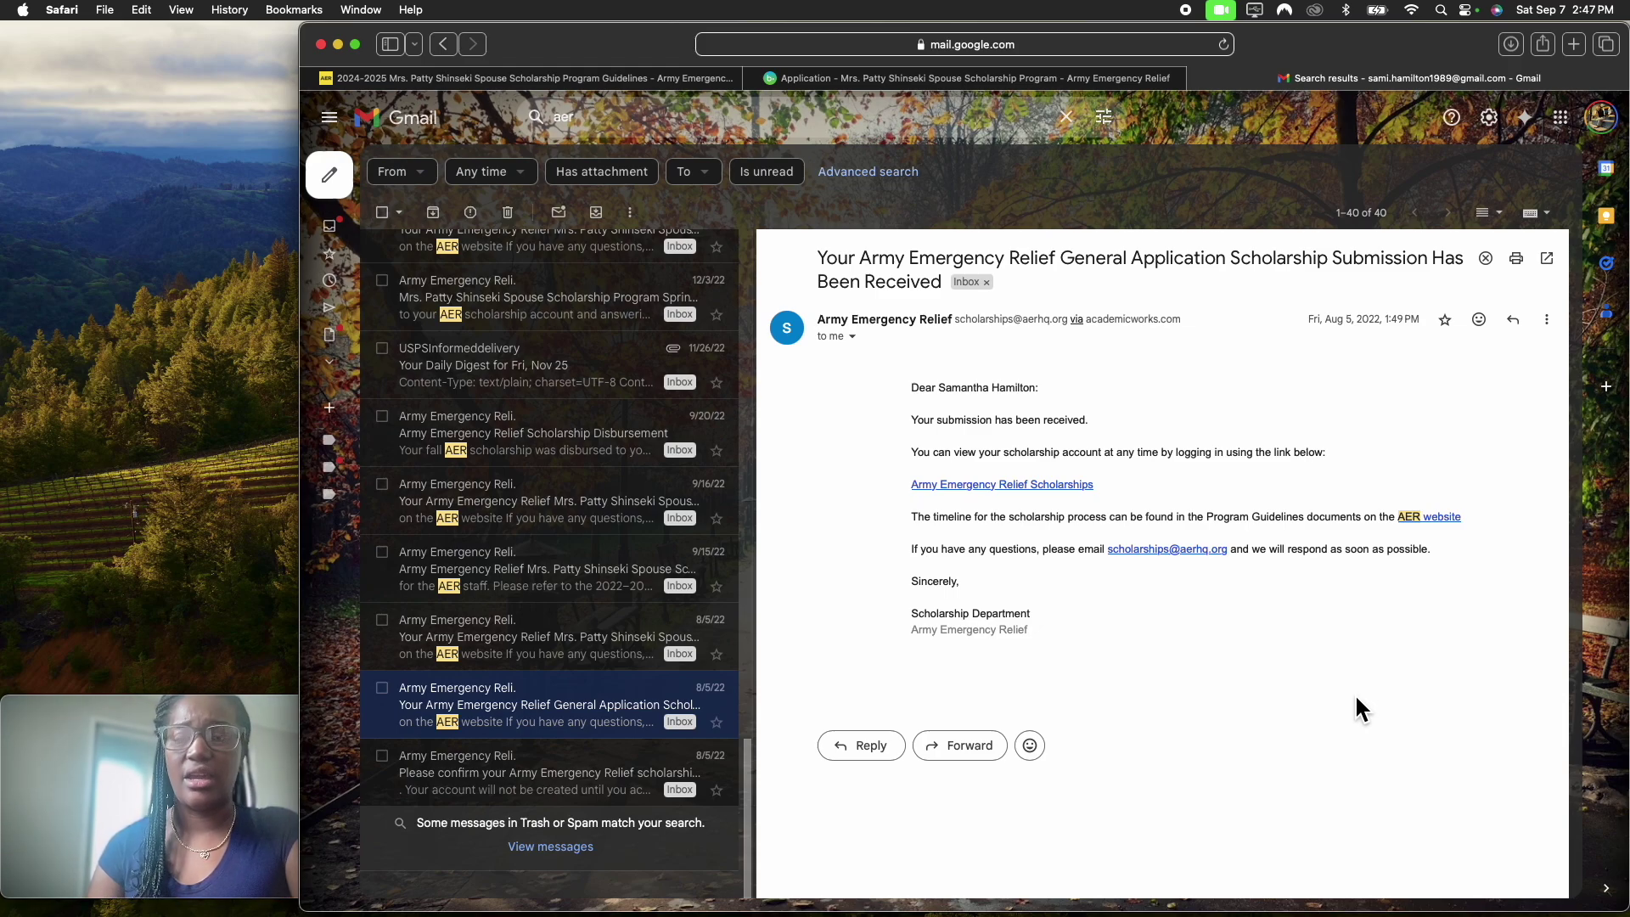
Step: Compare the August 5, 2022 submission confirmation emails for the General Application and the Mrs. Patty Shinseki Spouse Scholarship Program
{"action": "left_click", "coordinate": [559, 675]}
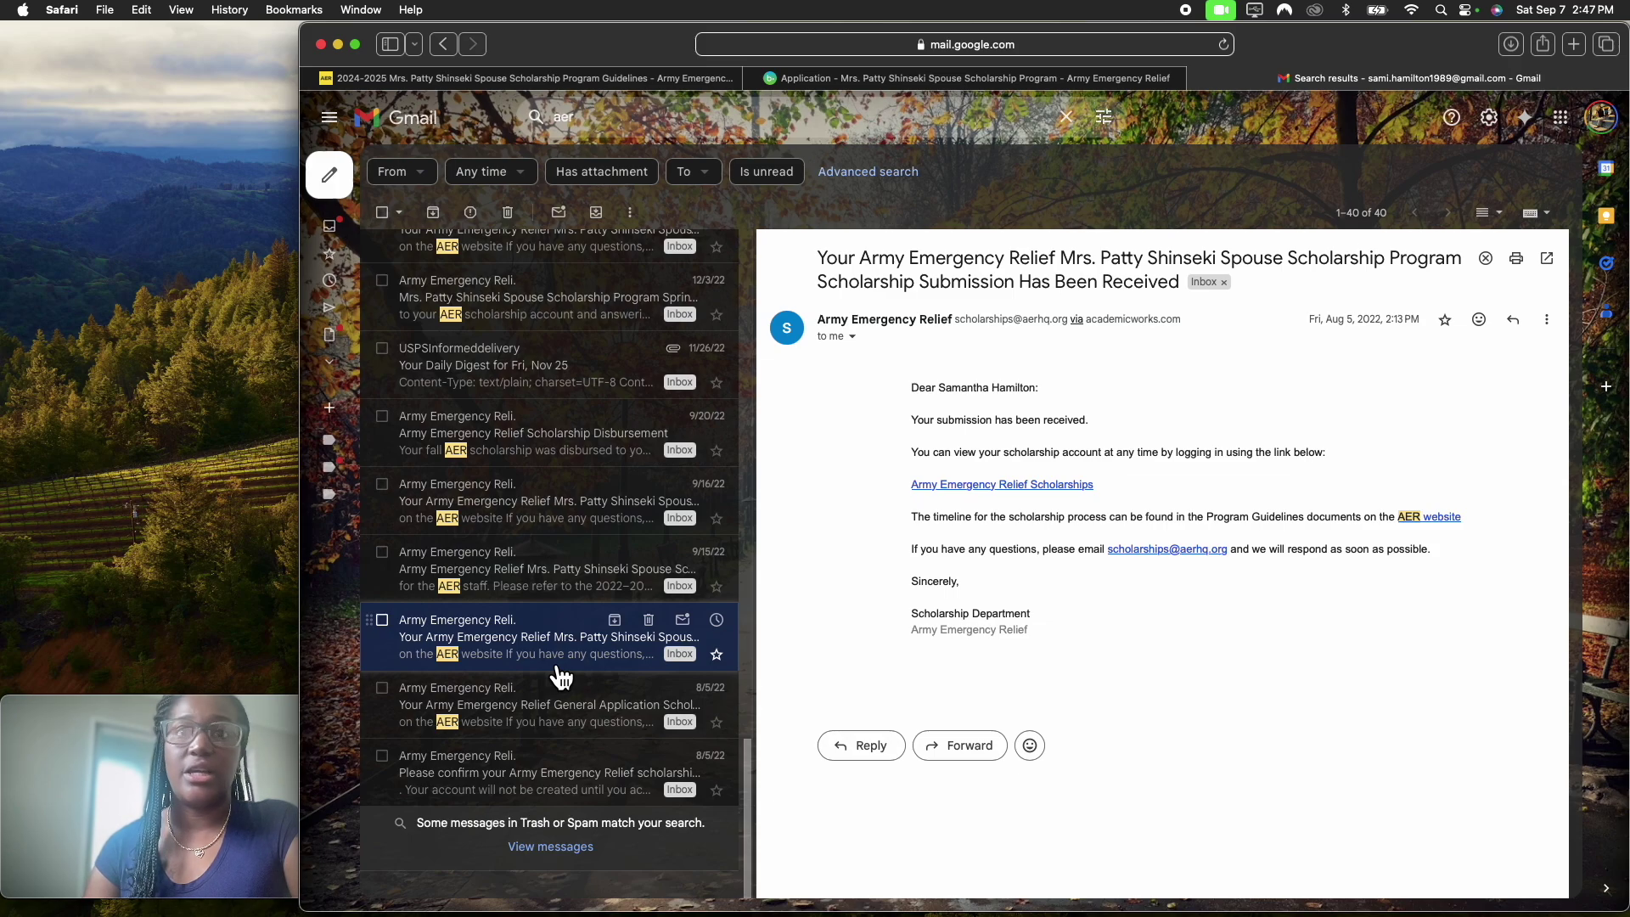
{"action": "left_click", "coordinate": [569, 695]}
{"action": "left_click", "coordinate": [564, 667]}
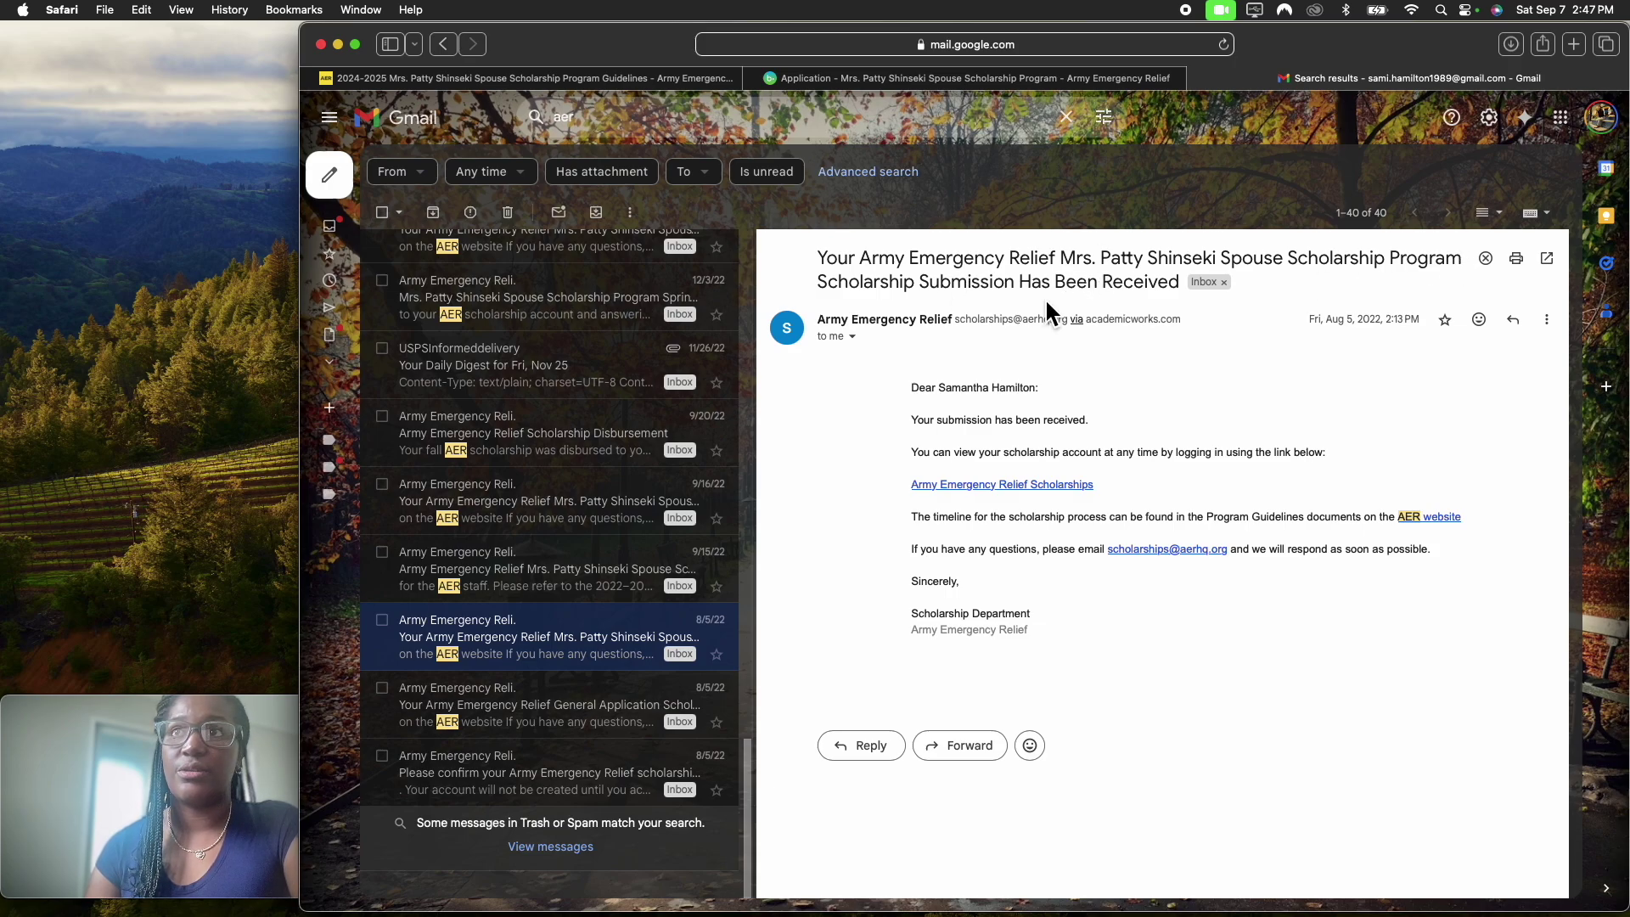
{"action": "left_click", "coordinate": [587, 719]}
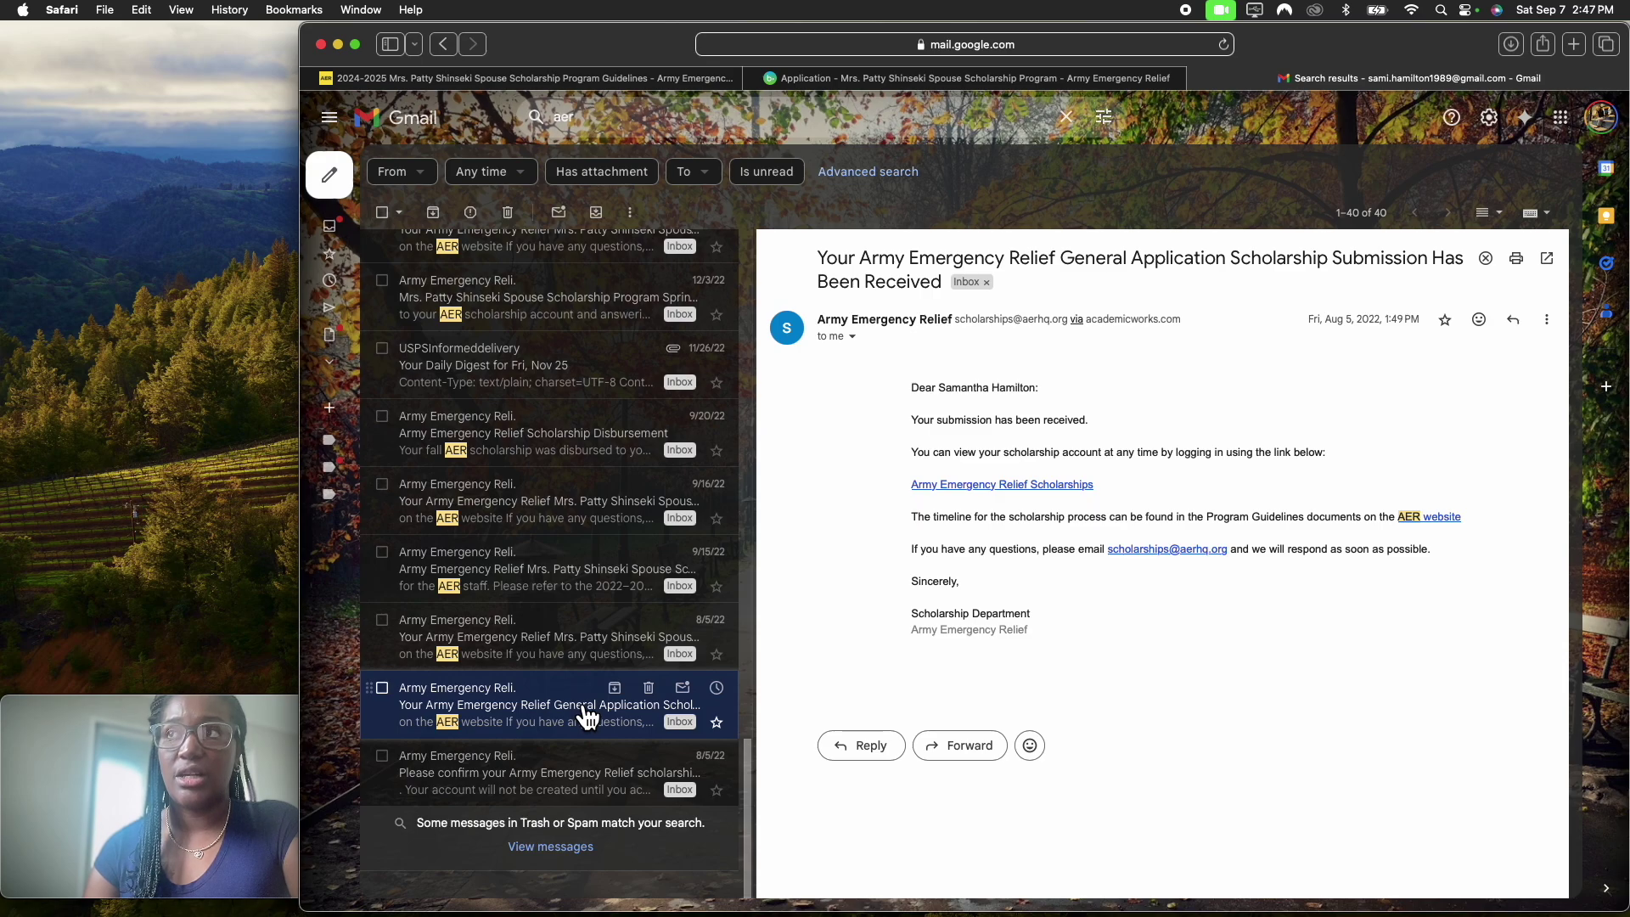
{"action": "left_click", "coordinate": [573, 666]}
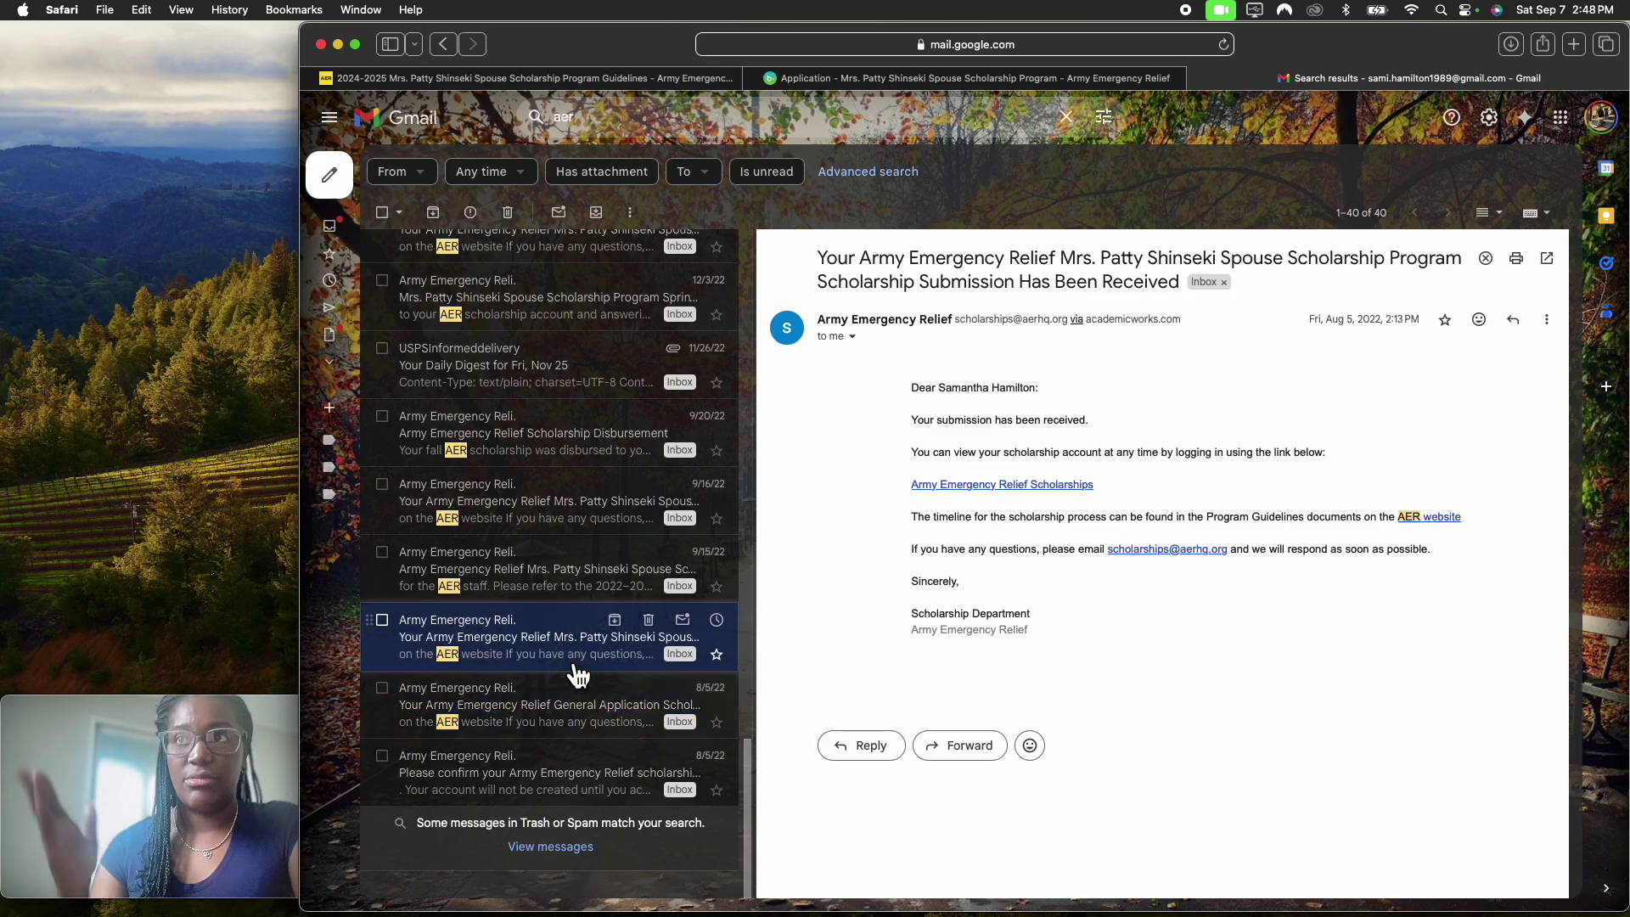
Step: Read the Fall 2022 emails: the September 15 award notice, September 16 submission confirmation and September 20 scholarship disbursement
{"action": "left_click", "coordinate": [570, 603]}
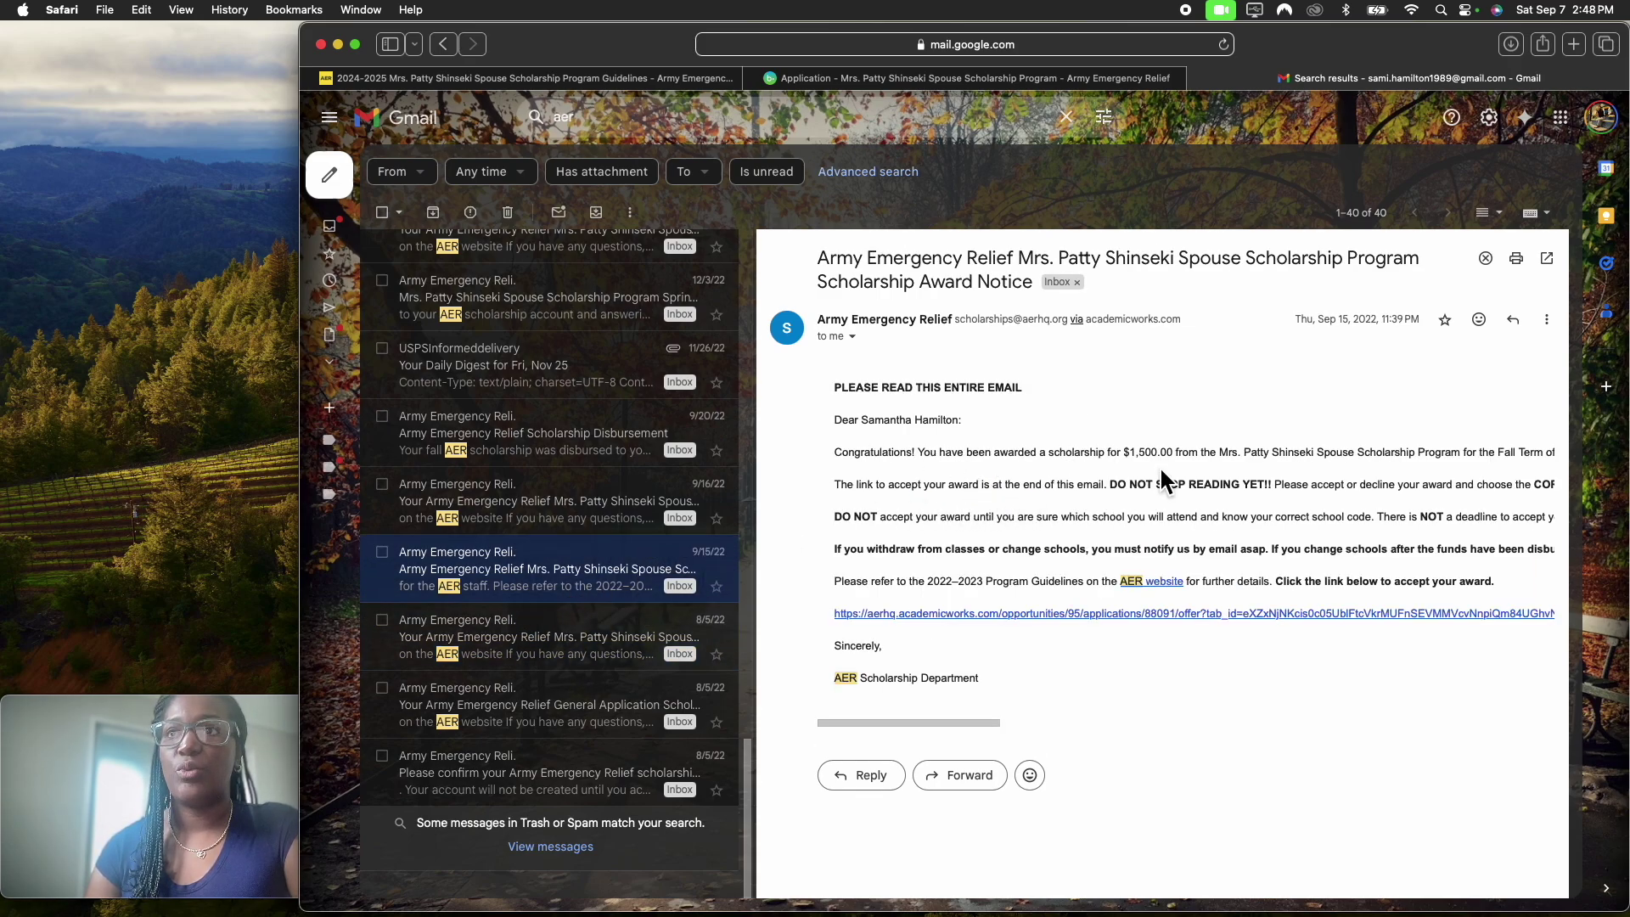
{"action": "scroll", "coordinate": [1161, 472], "scroll_direction": "right", "scroll_amount": 5}
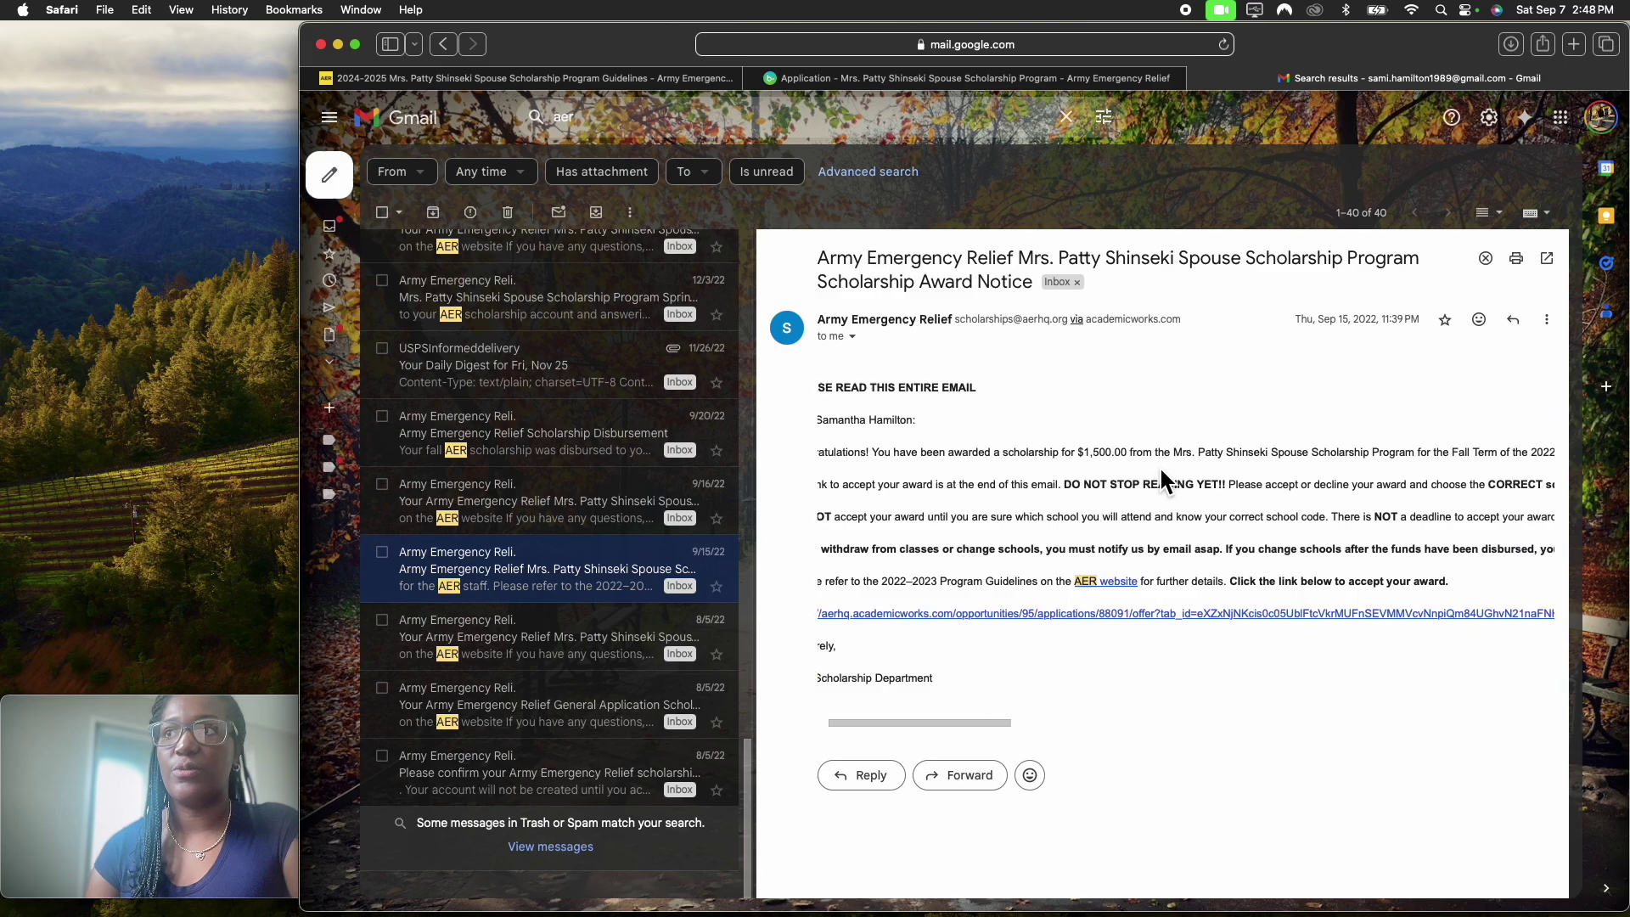
{"action": "scroll", "coordinate": [1161, 472], "scroll_direction": "right", "scroll_amount": 3}
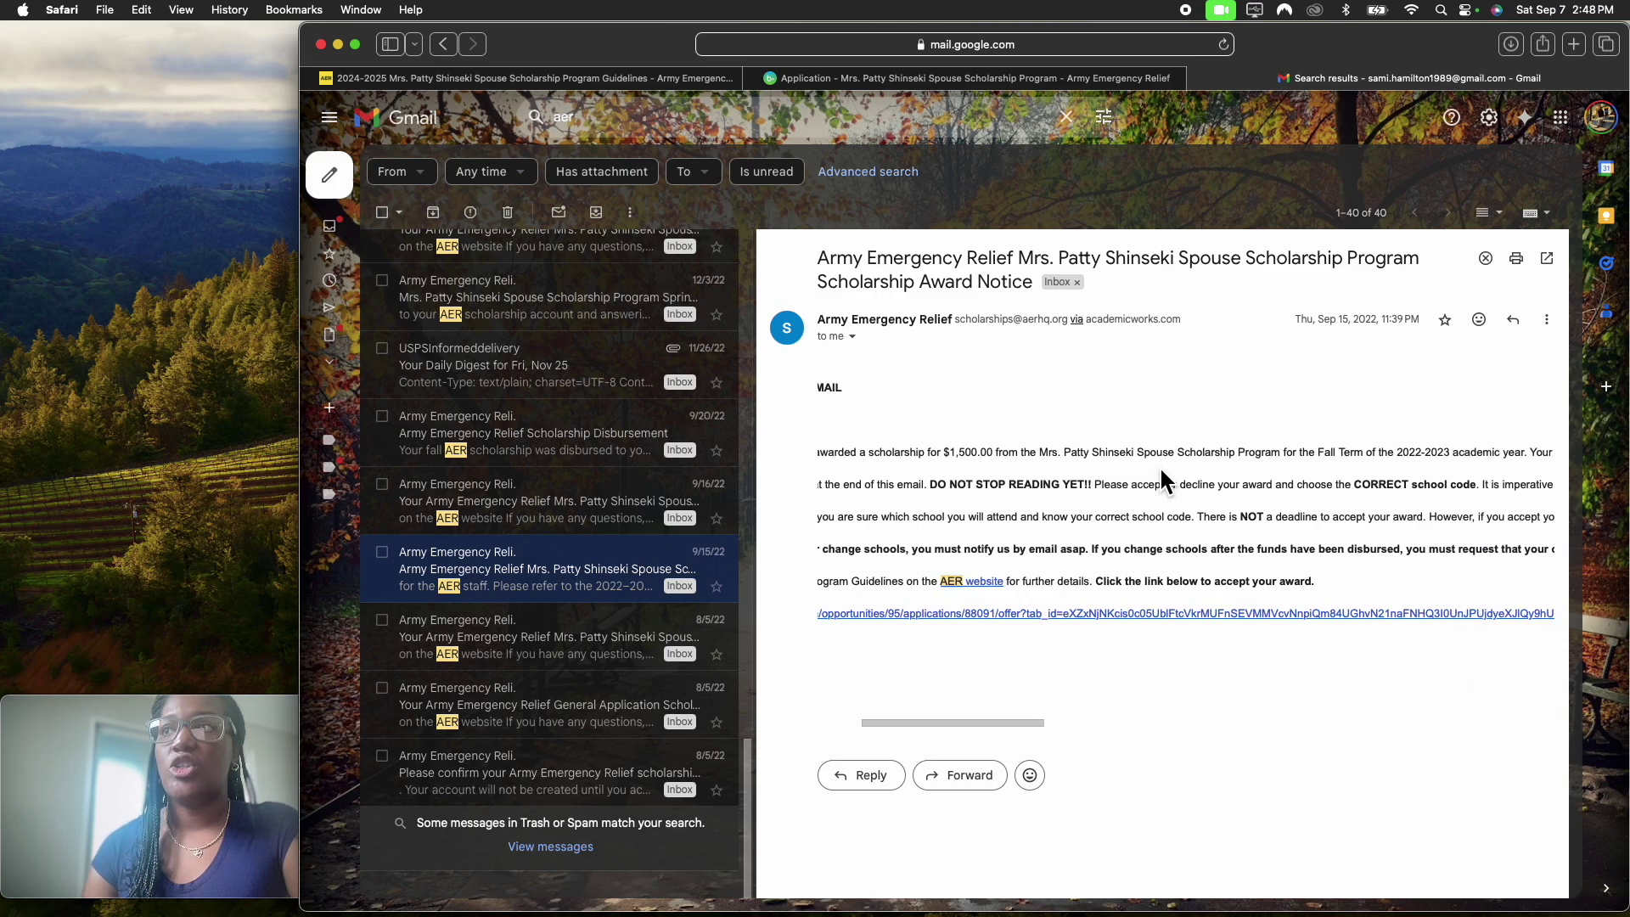
{"action": "scroll", "coordinate": [1162, 473], "scroll_direction": "left", "scroll_amount": 5}
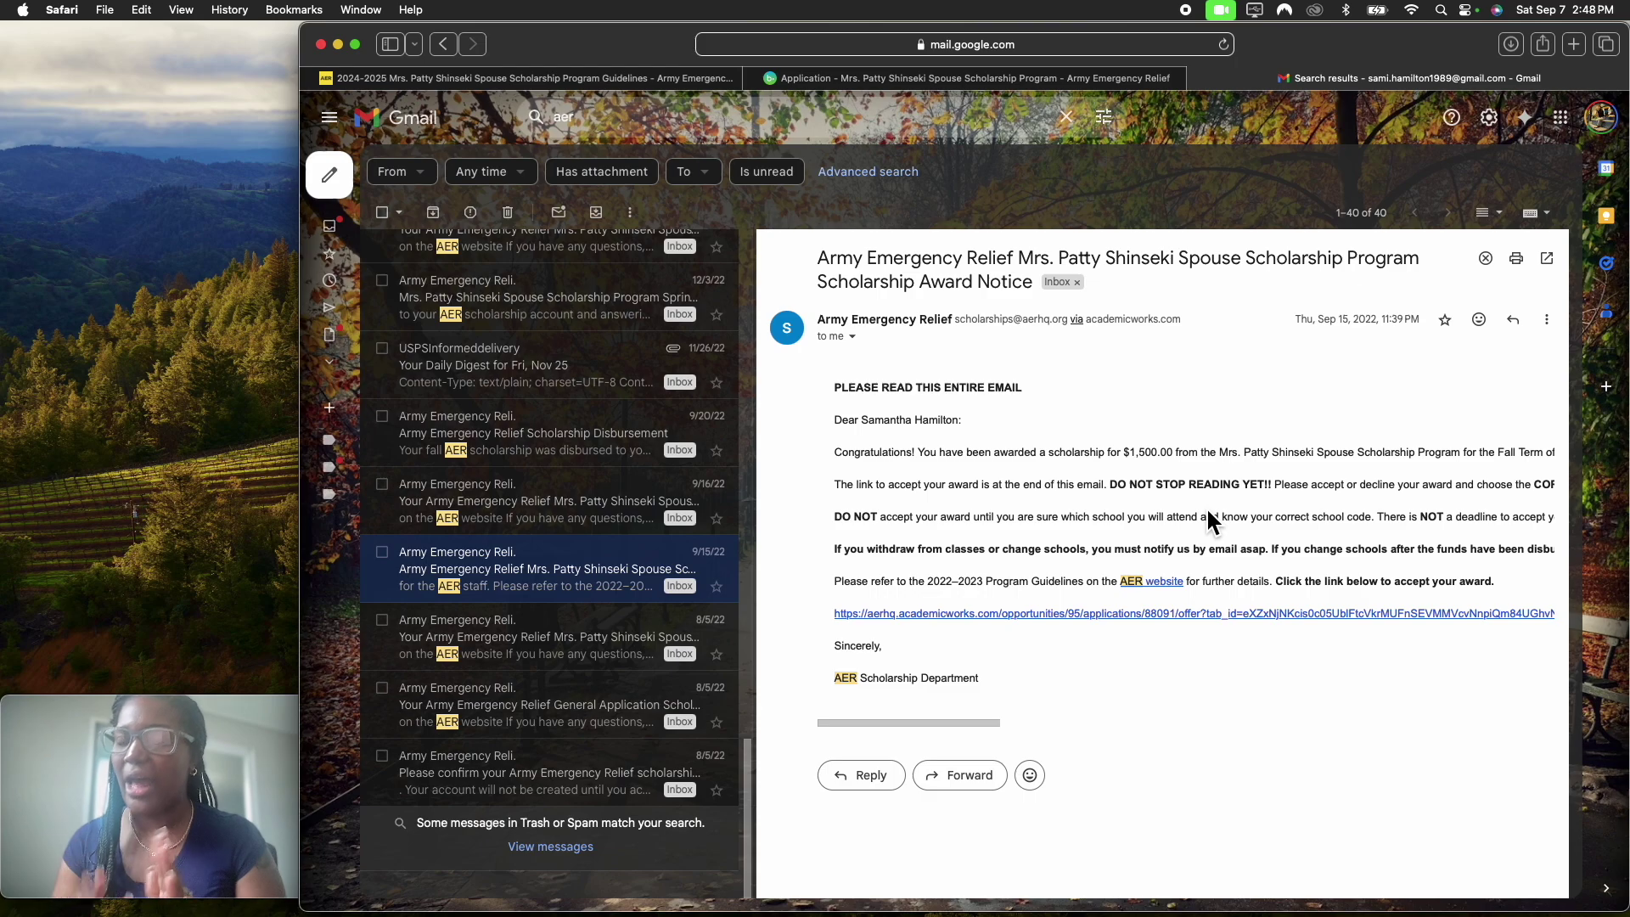
{"action": "left_click", "coordinate": [576, 533]}
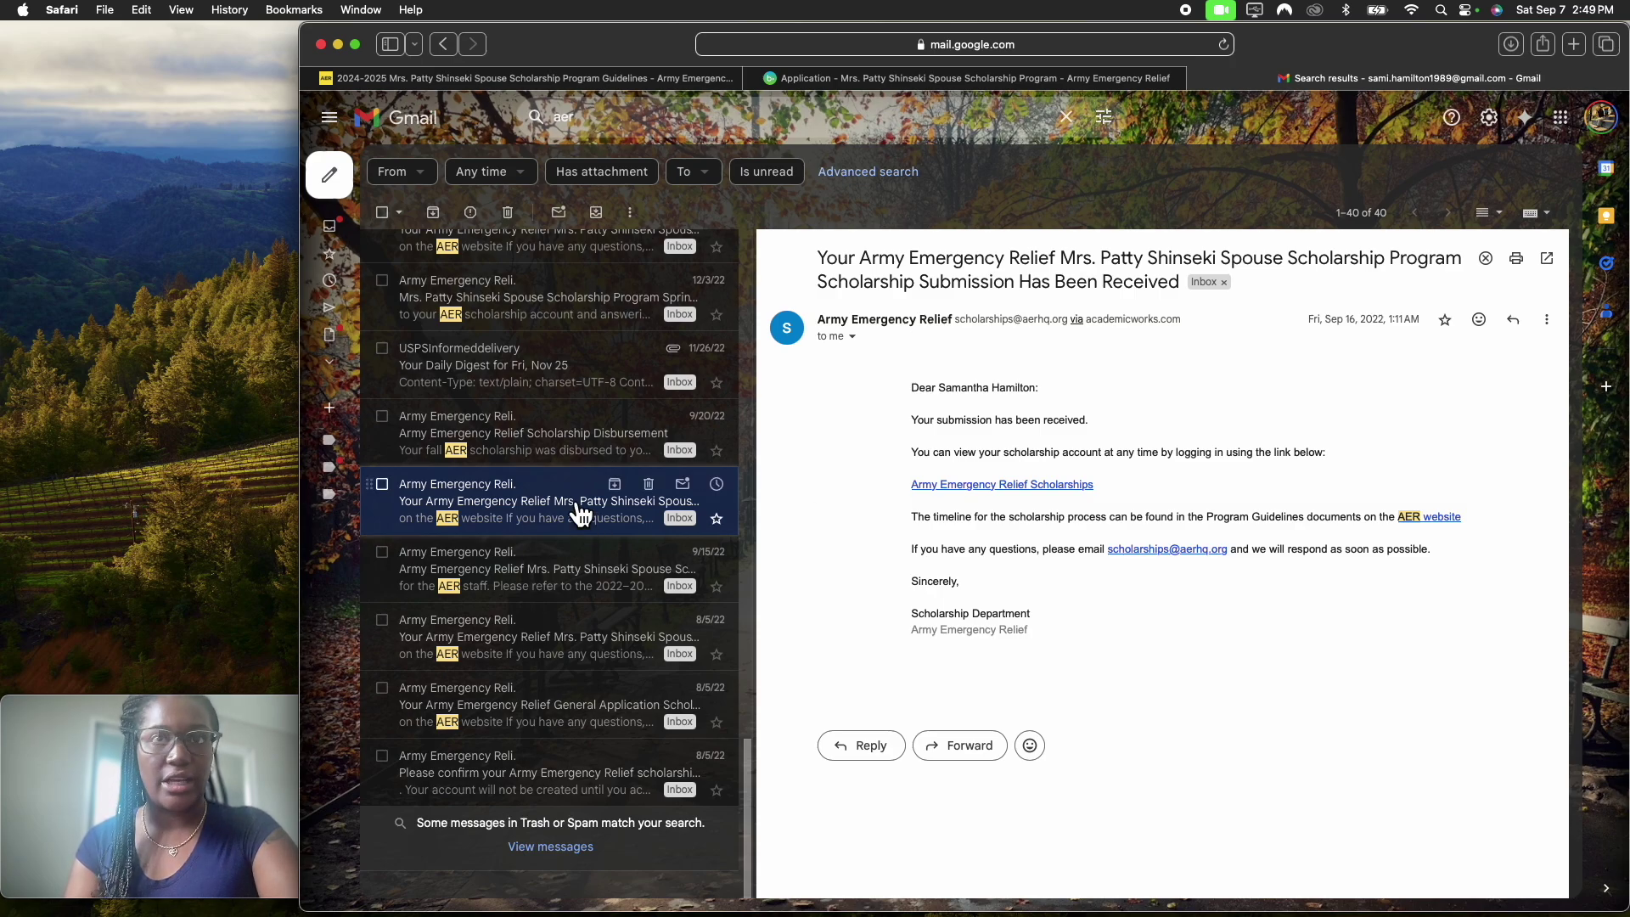
{"action": "left_click", "coordinate": [561, 468]}
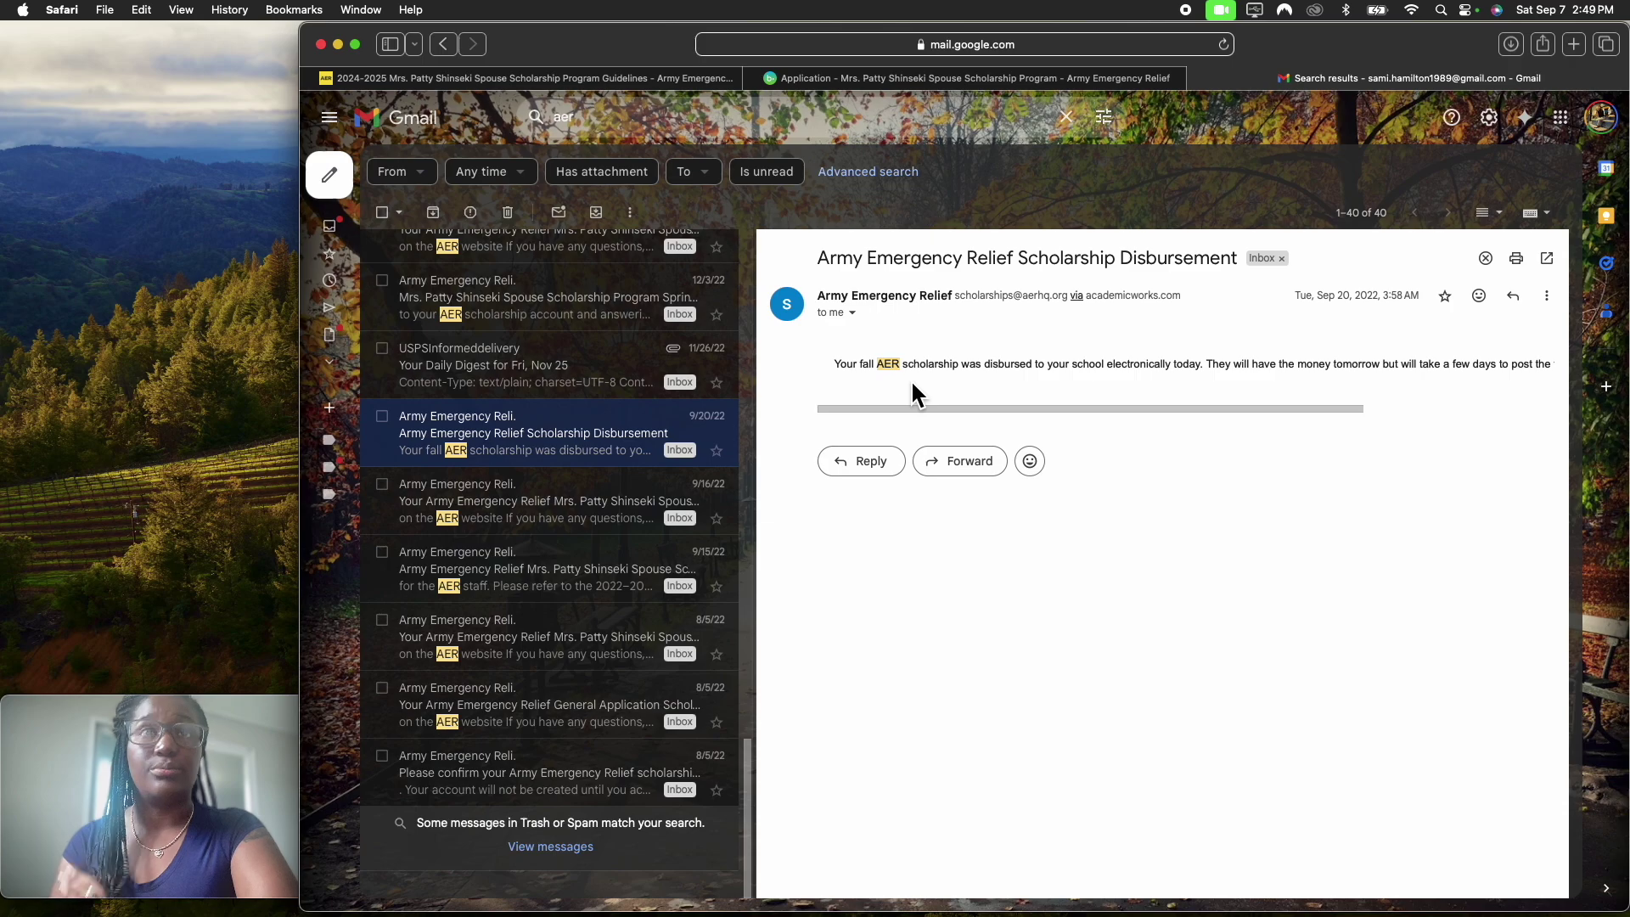
Step: Read the 2022-2023 Spring award notice, submission confirmation and disbursement emails, plus the May 3, 2023 Summer award notice
{"action": "left_click", "coordinate": [577, 325]}
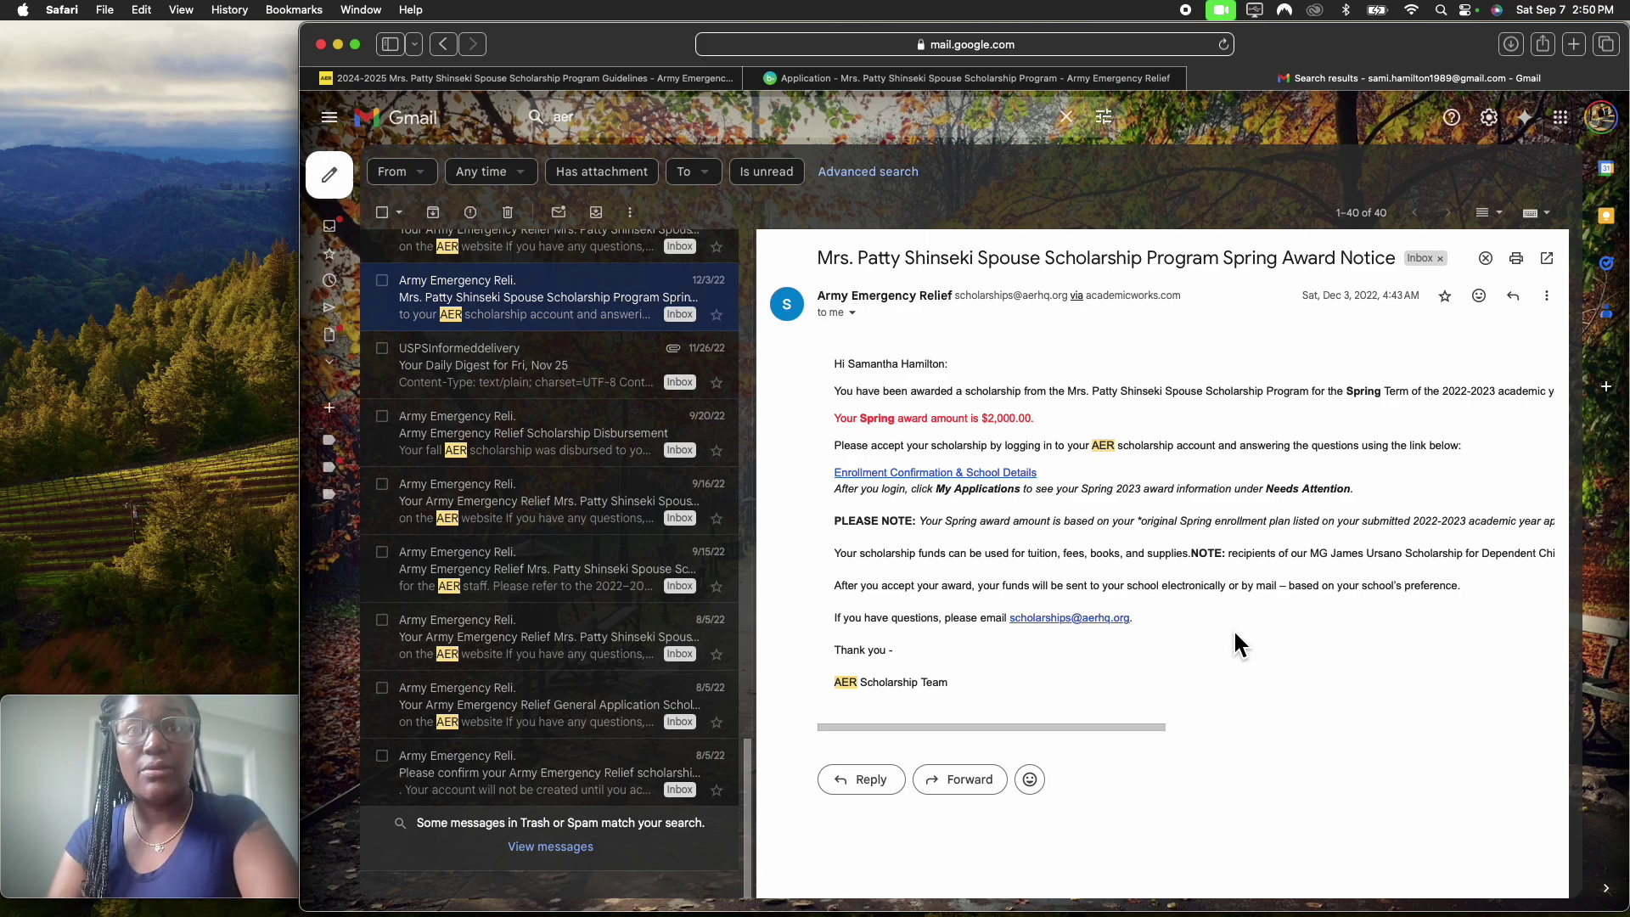
{"action": "scroll", "coordinate": [582, 522], "scroll_direction": "up", "scroll_amount": 3}
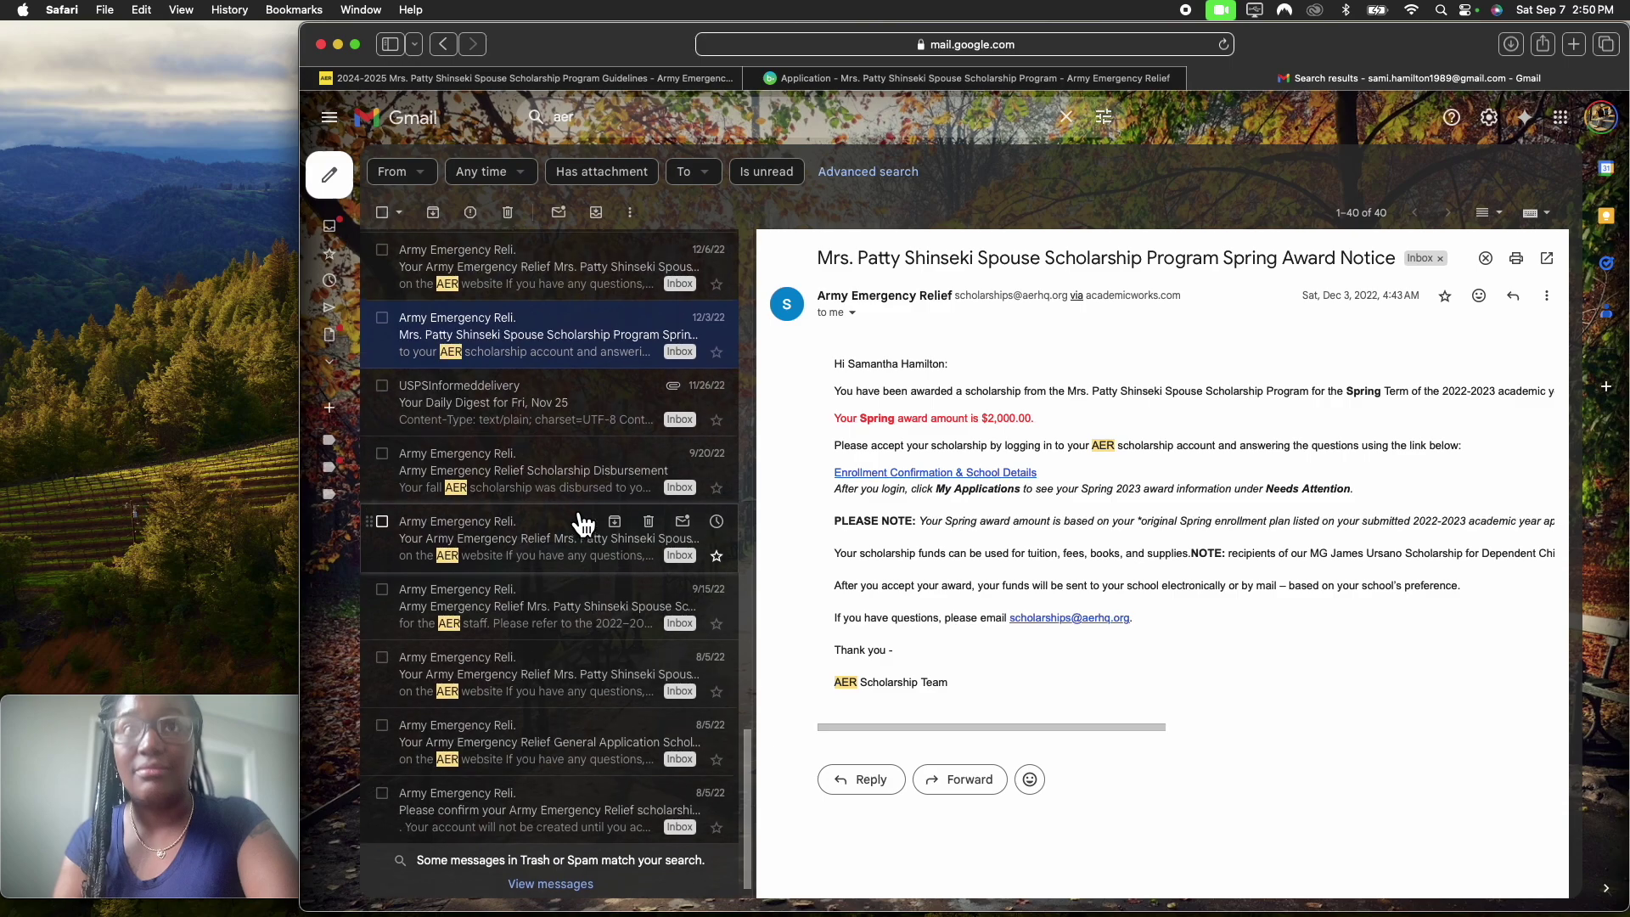
{"action": "scroll", "coordinate": [582, 522], "scroll_direction": "up", "scroll_amount": 1}
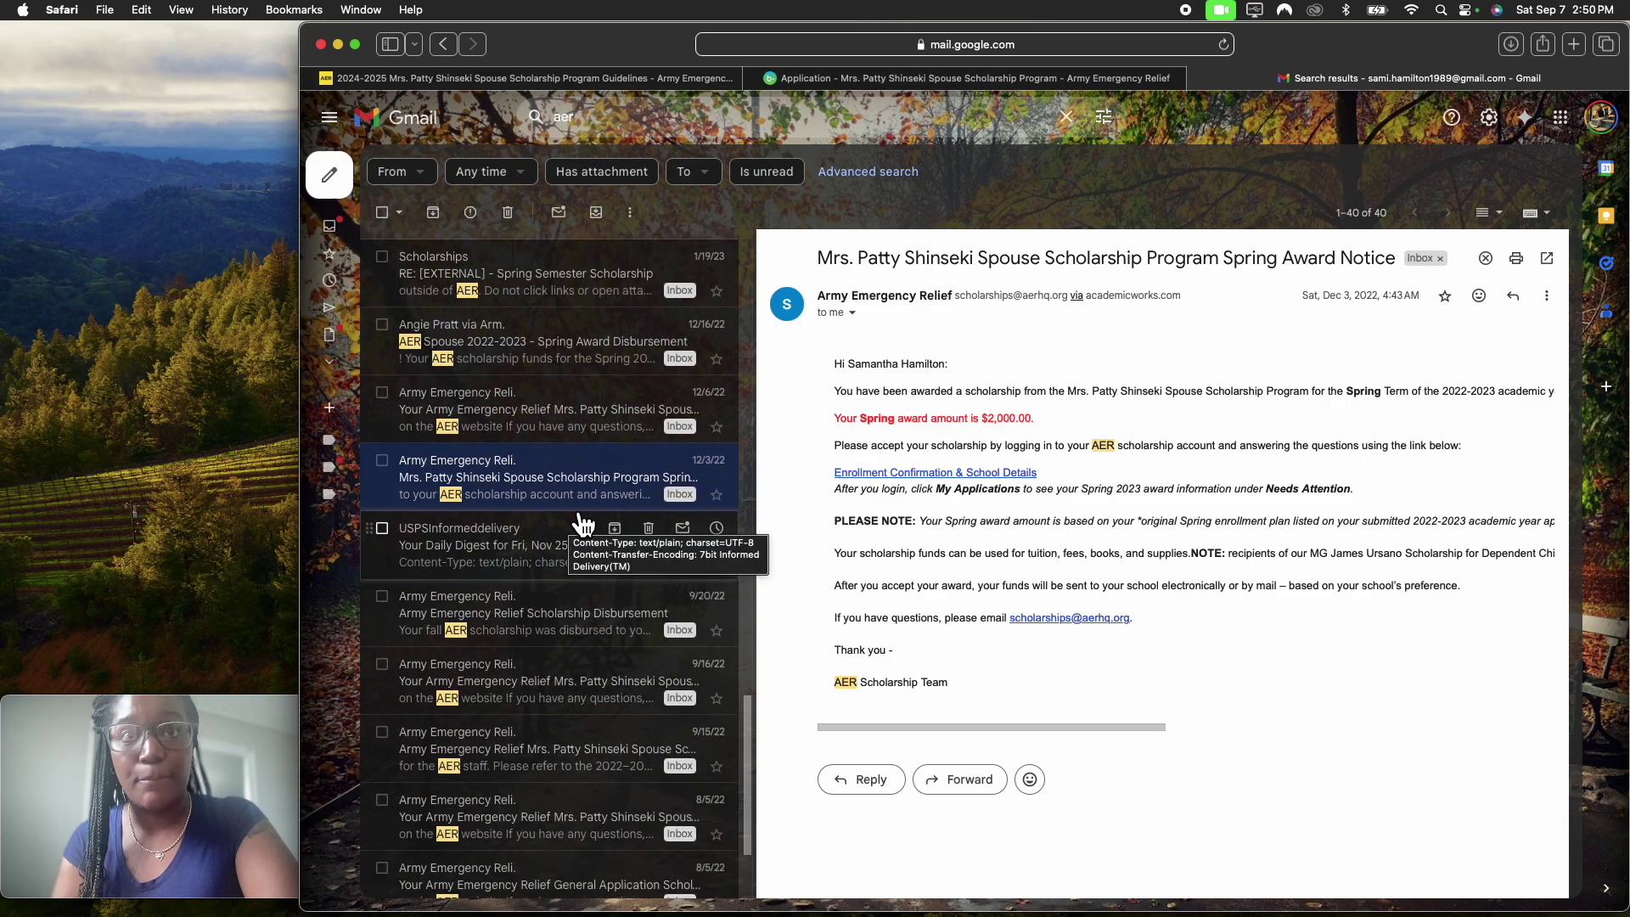
{"action": "left_click", "coordinate": [549, 446]}
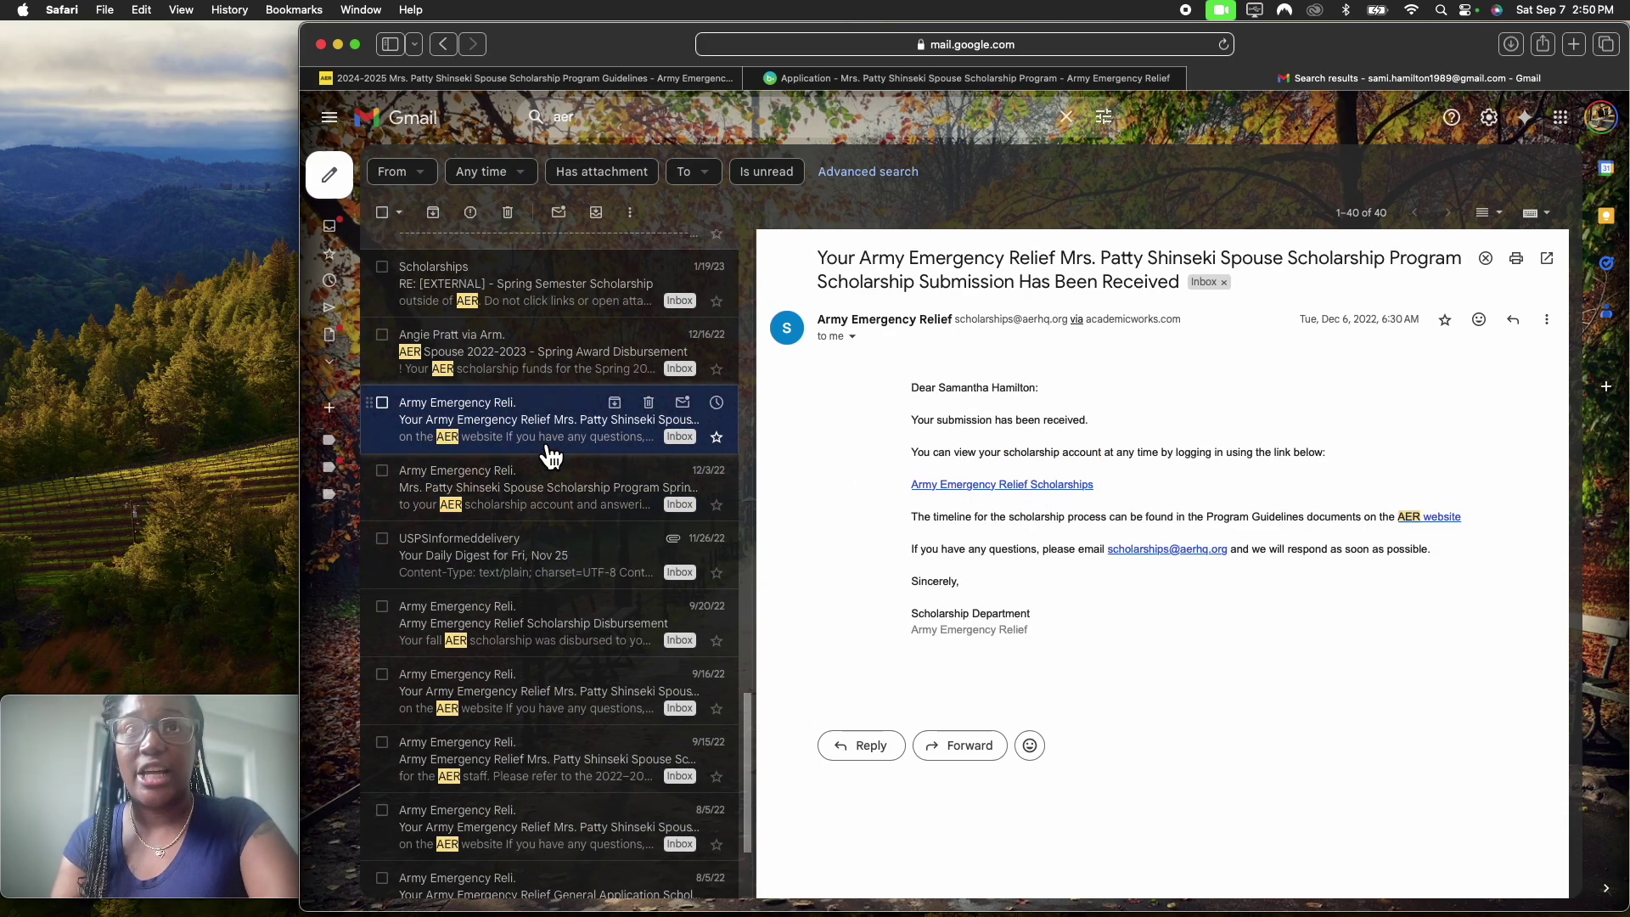
{"action": "scroll", "coordinate": [551, 456], "scroll_direction": "up", "scroll_amount": 1}
{"action": "left_click_drag", "start_coordinate": [539, 418], "coordinate": [539, 417]}
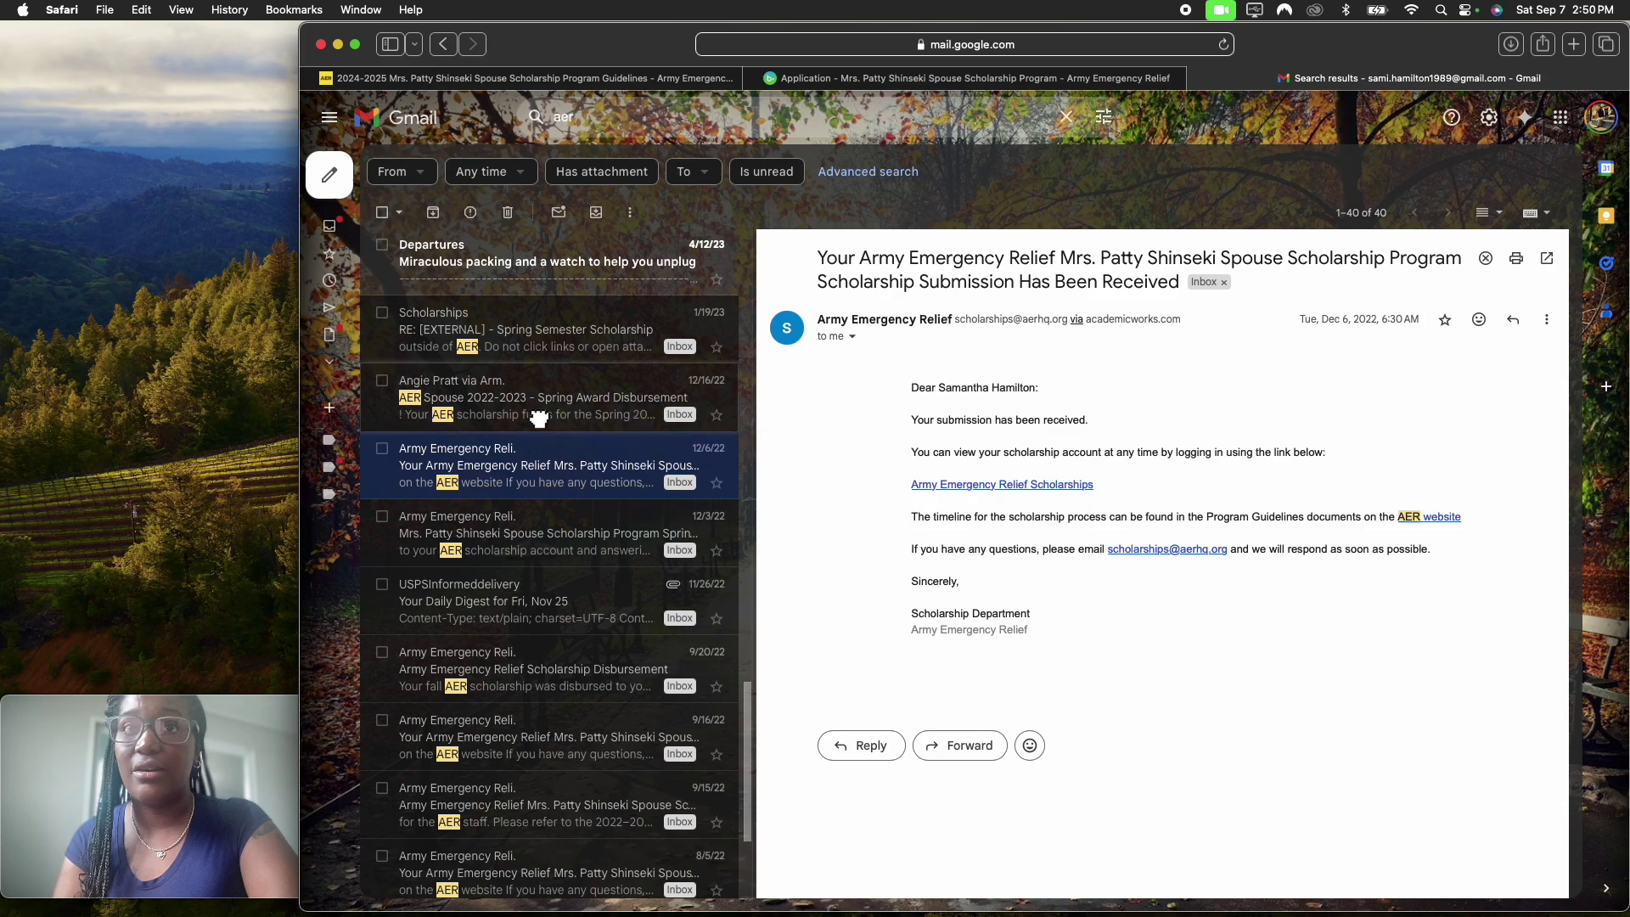
{"action": "left_click", "coordinate": [539, 418]}
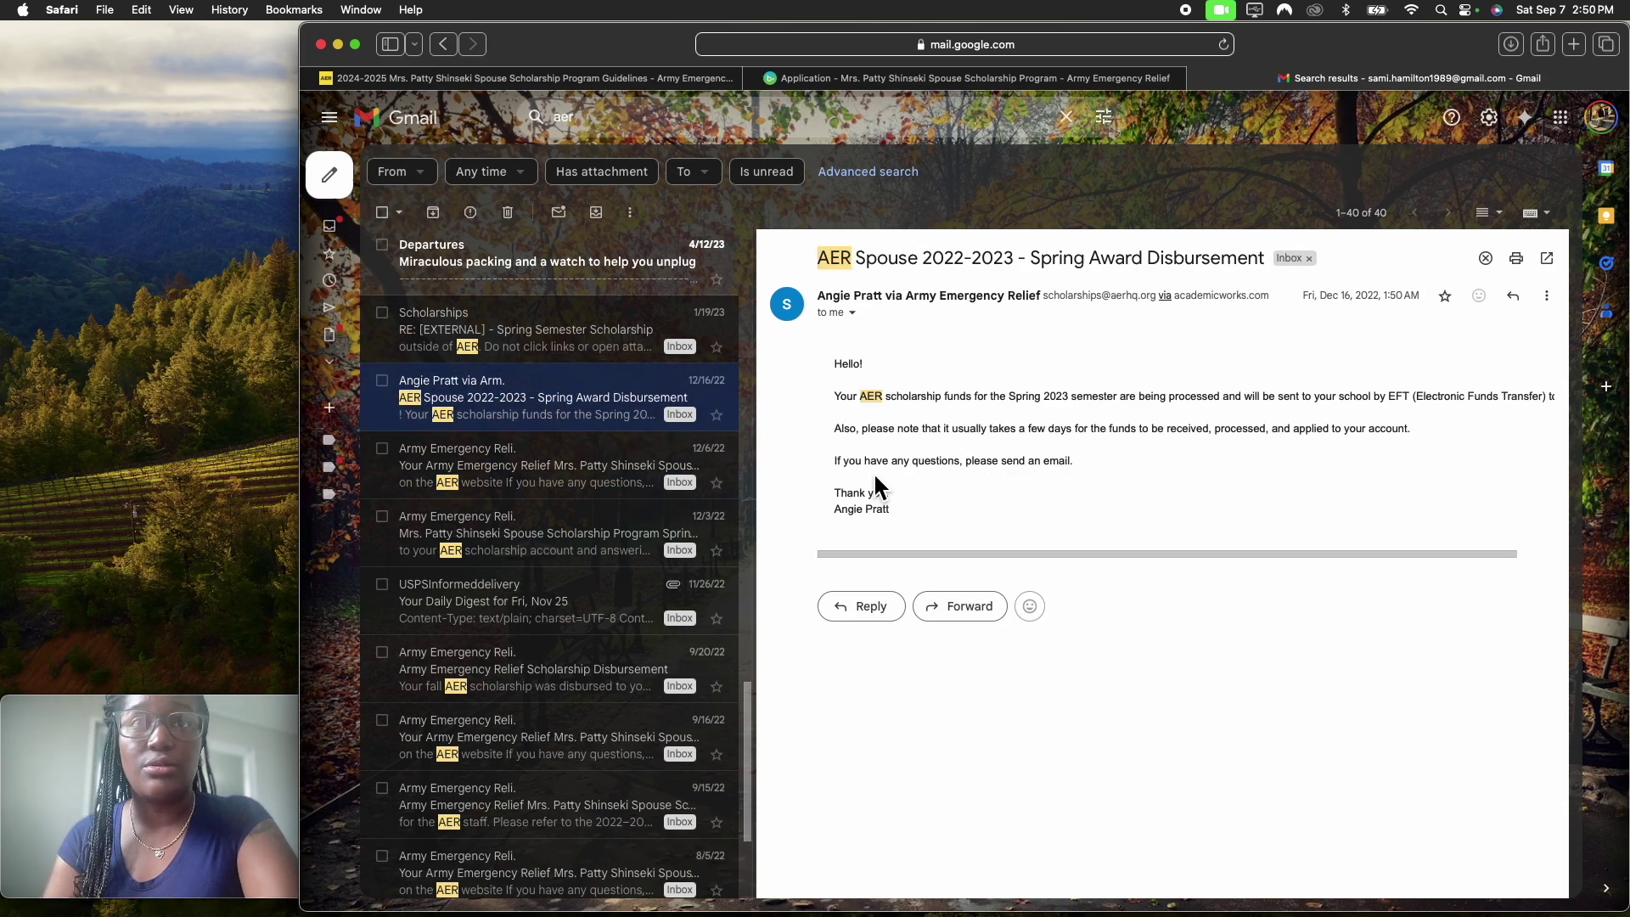
{"action": "scroll", "coordinate": [608, 526], "scroll_direction": "up", "scroll_amount": 6}
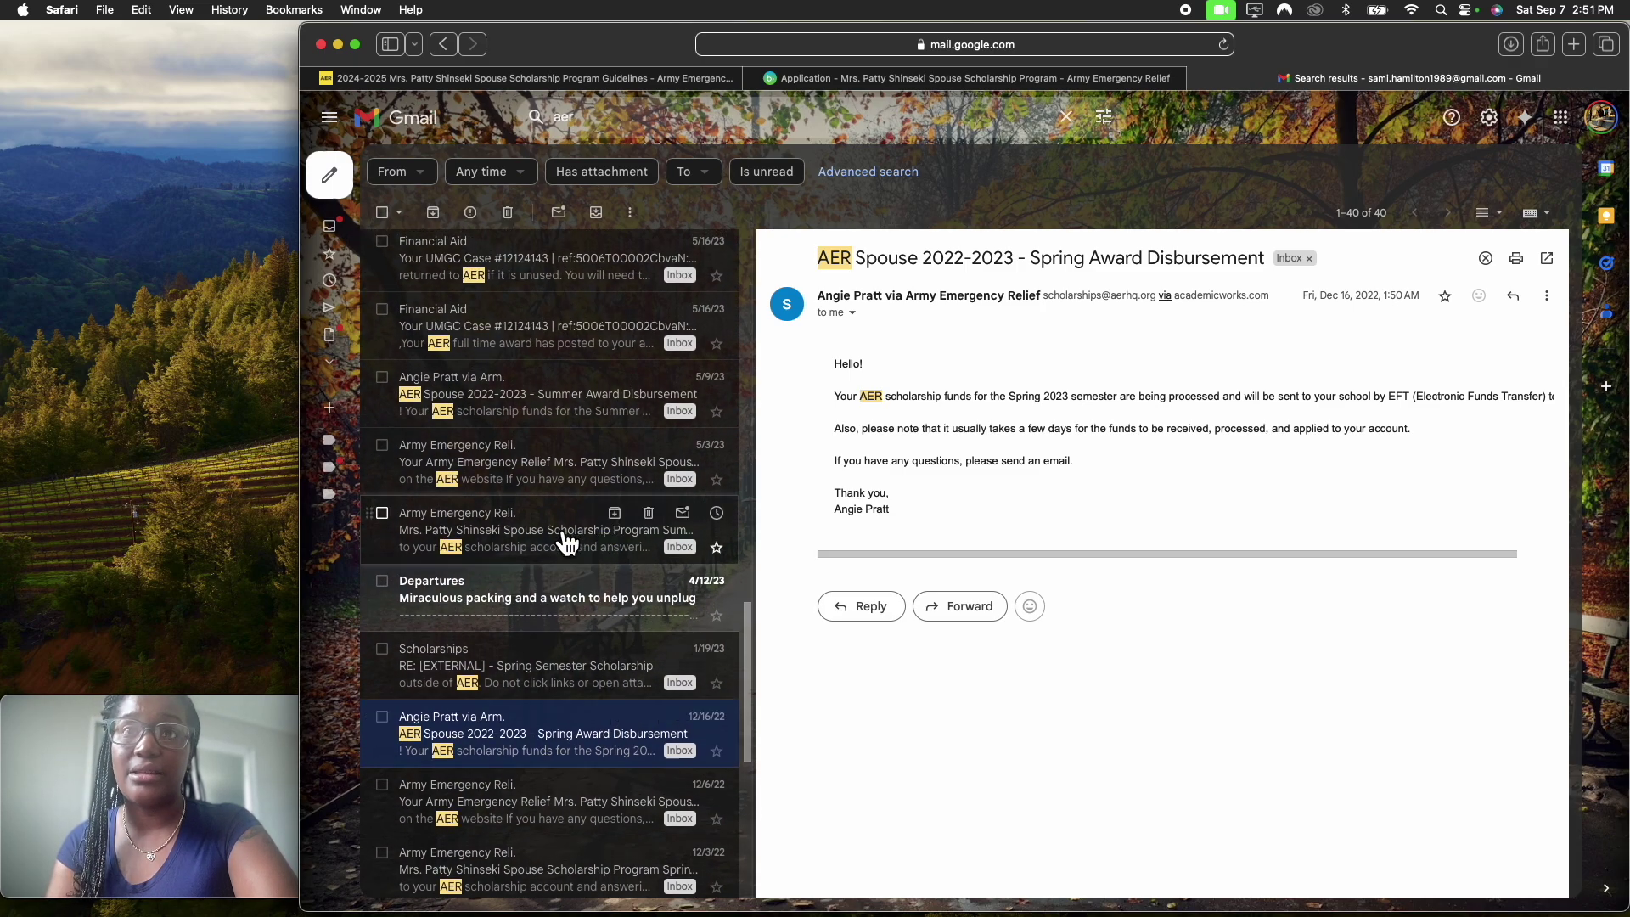
{"action": "left_click", "coordinate": [565, 540]}
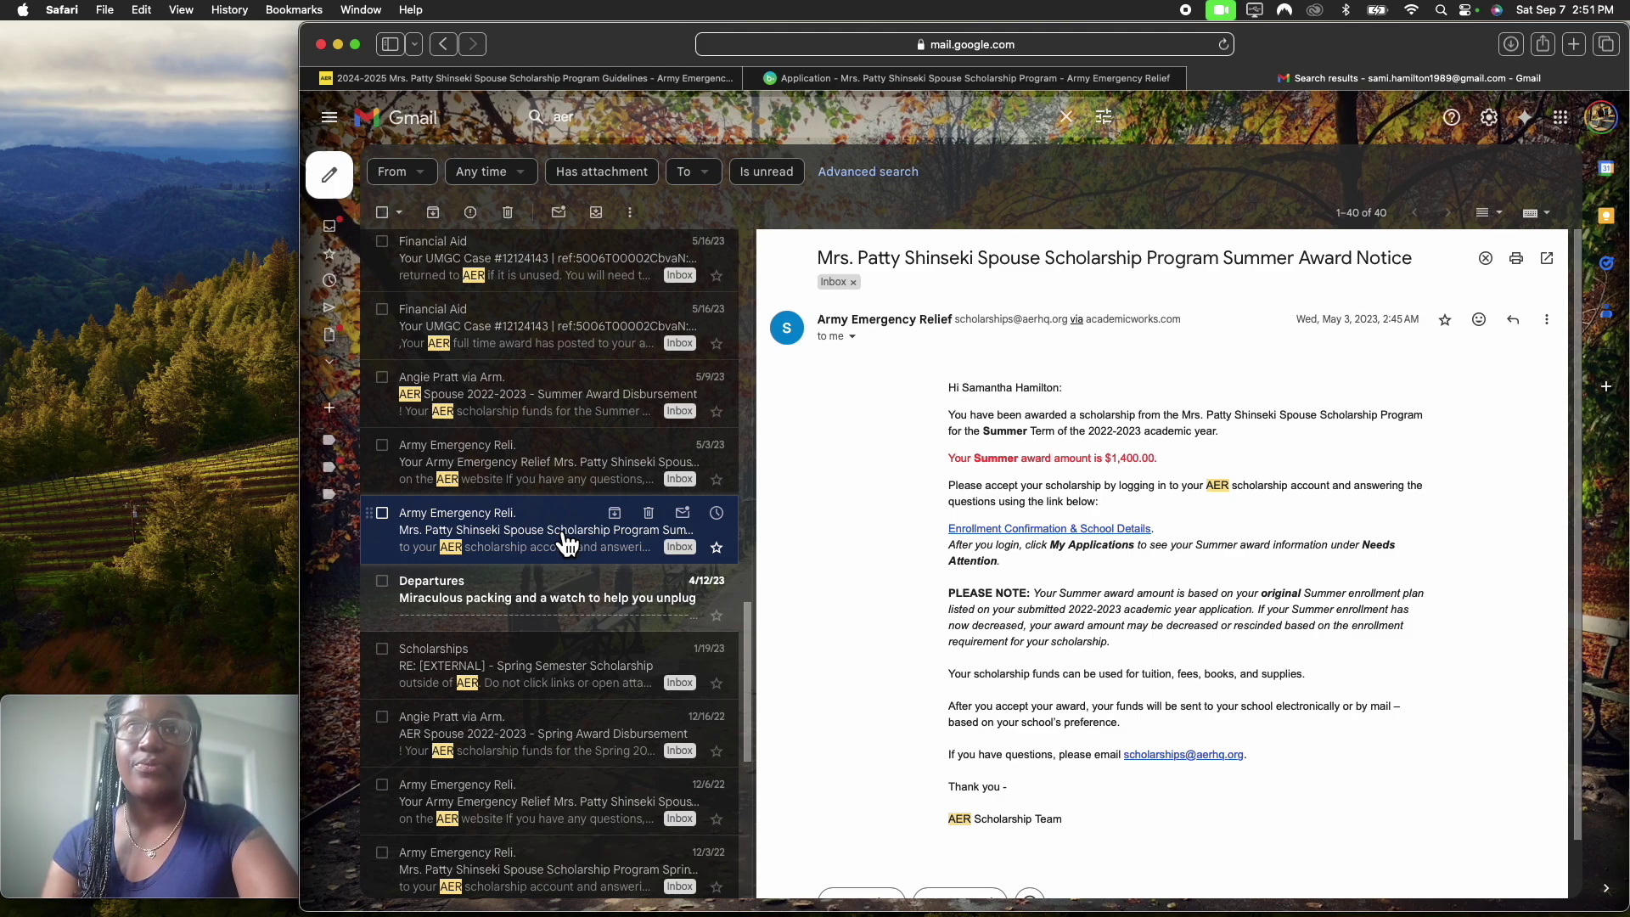
Step: View the July 20, 2023 submission confirmation and the August 11, 2023 award notice for the Fall Term
{"action": "scroll", "coordinate": [566, 543], "scroll_direction": "up", "scroll_amount": 3}
{"action": "scroll", "coordinate": [566, 543], "scroll_direction": "up", "scroll_amount": 4}
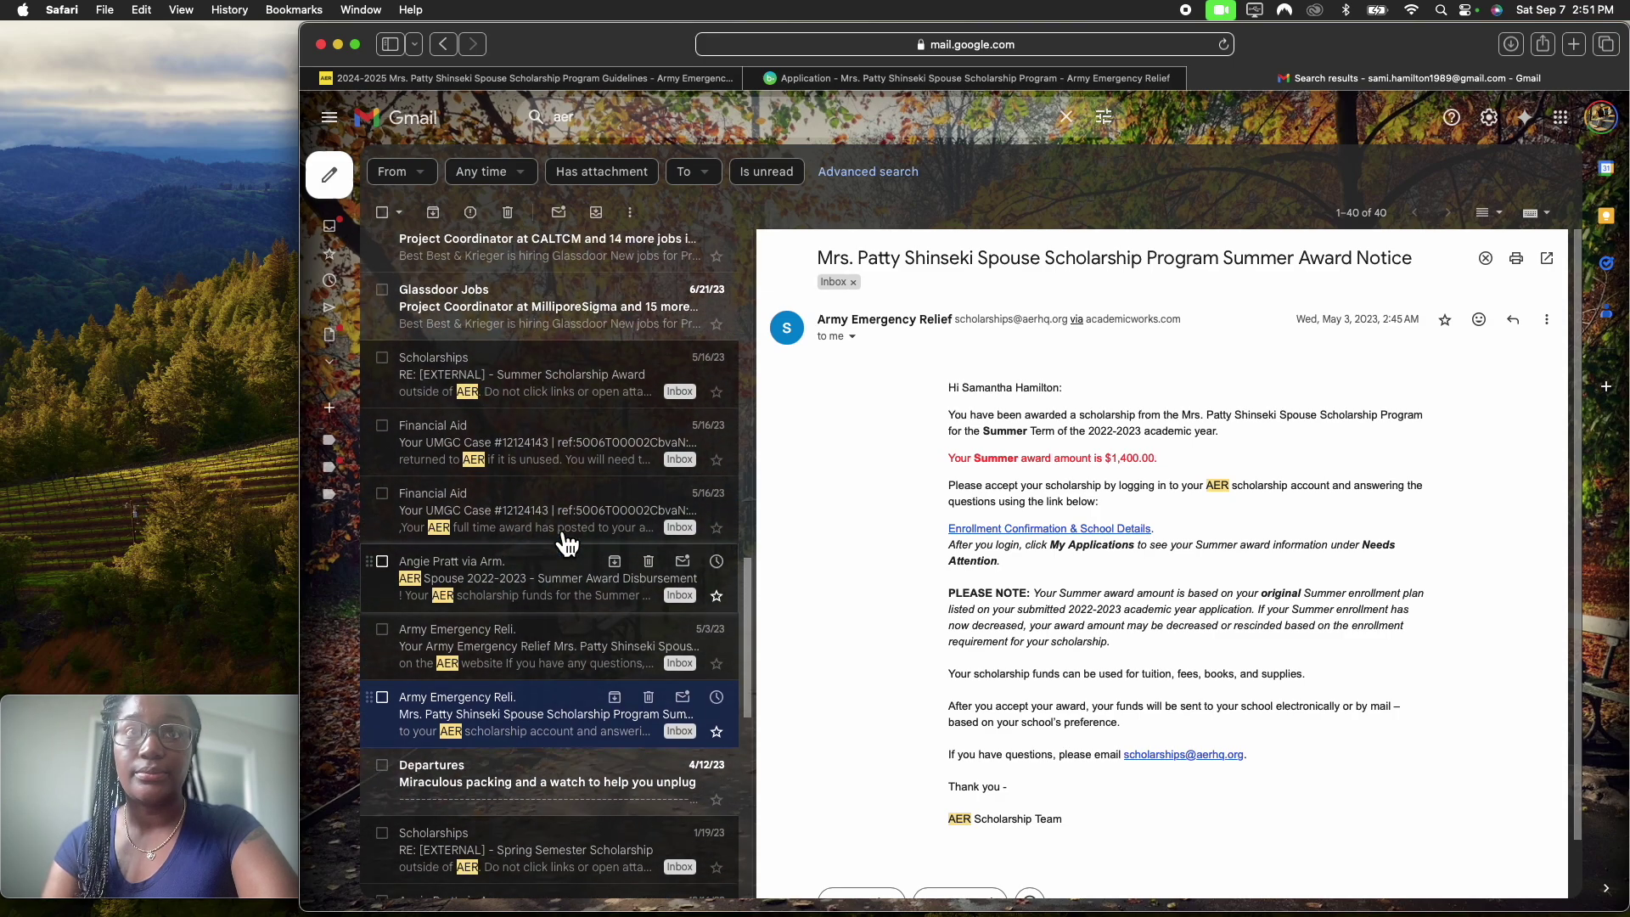
{"action": "scroll", "coordinate": [566, 543], "scroll_direction": "up", "scroll_amount": 5}
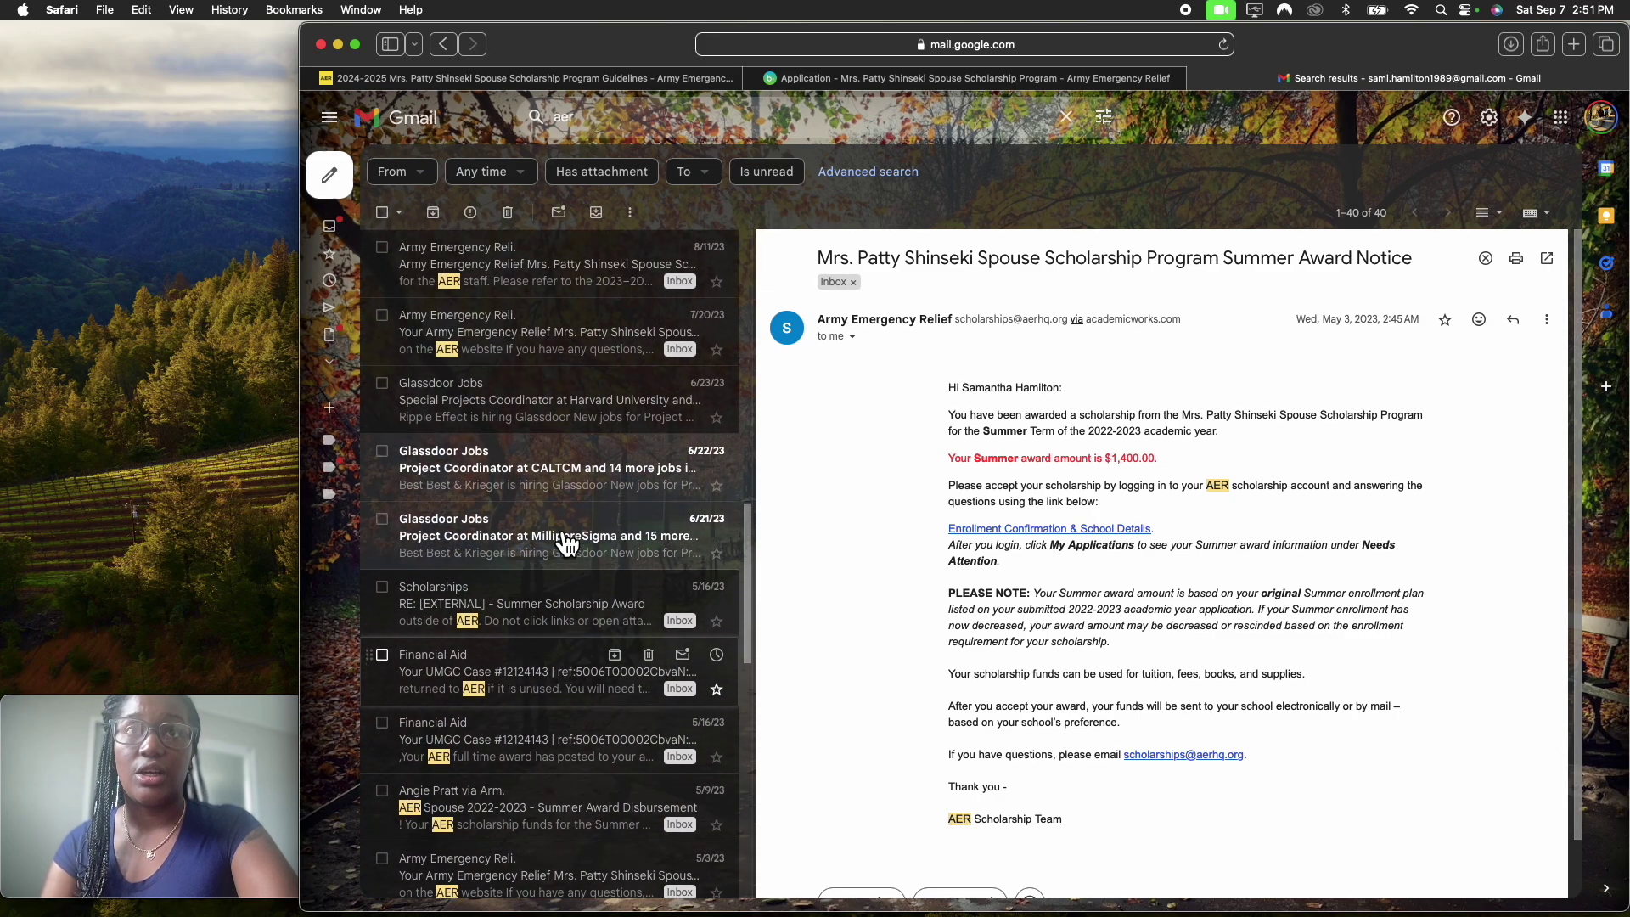
{"action": "left_click", "coordinate": [554, 462]}
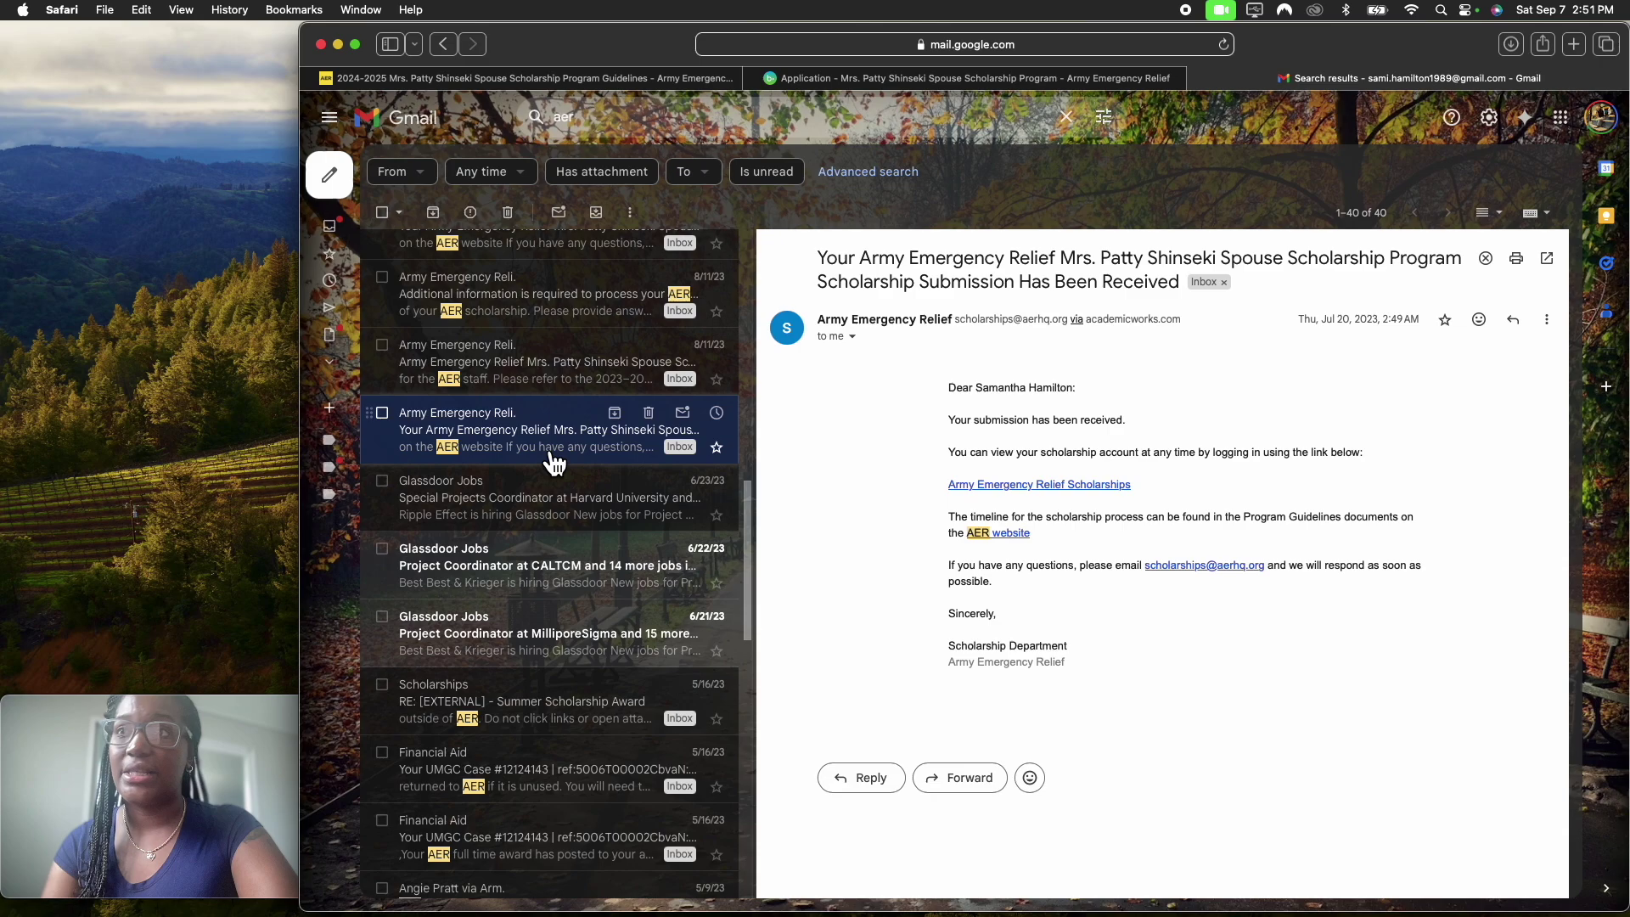
{"action": "scroll", "coordinate": [547, 459], "scroll_direction": "up", "scroll_amount": 1}
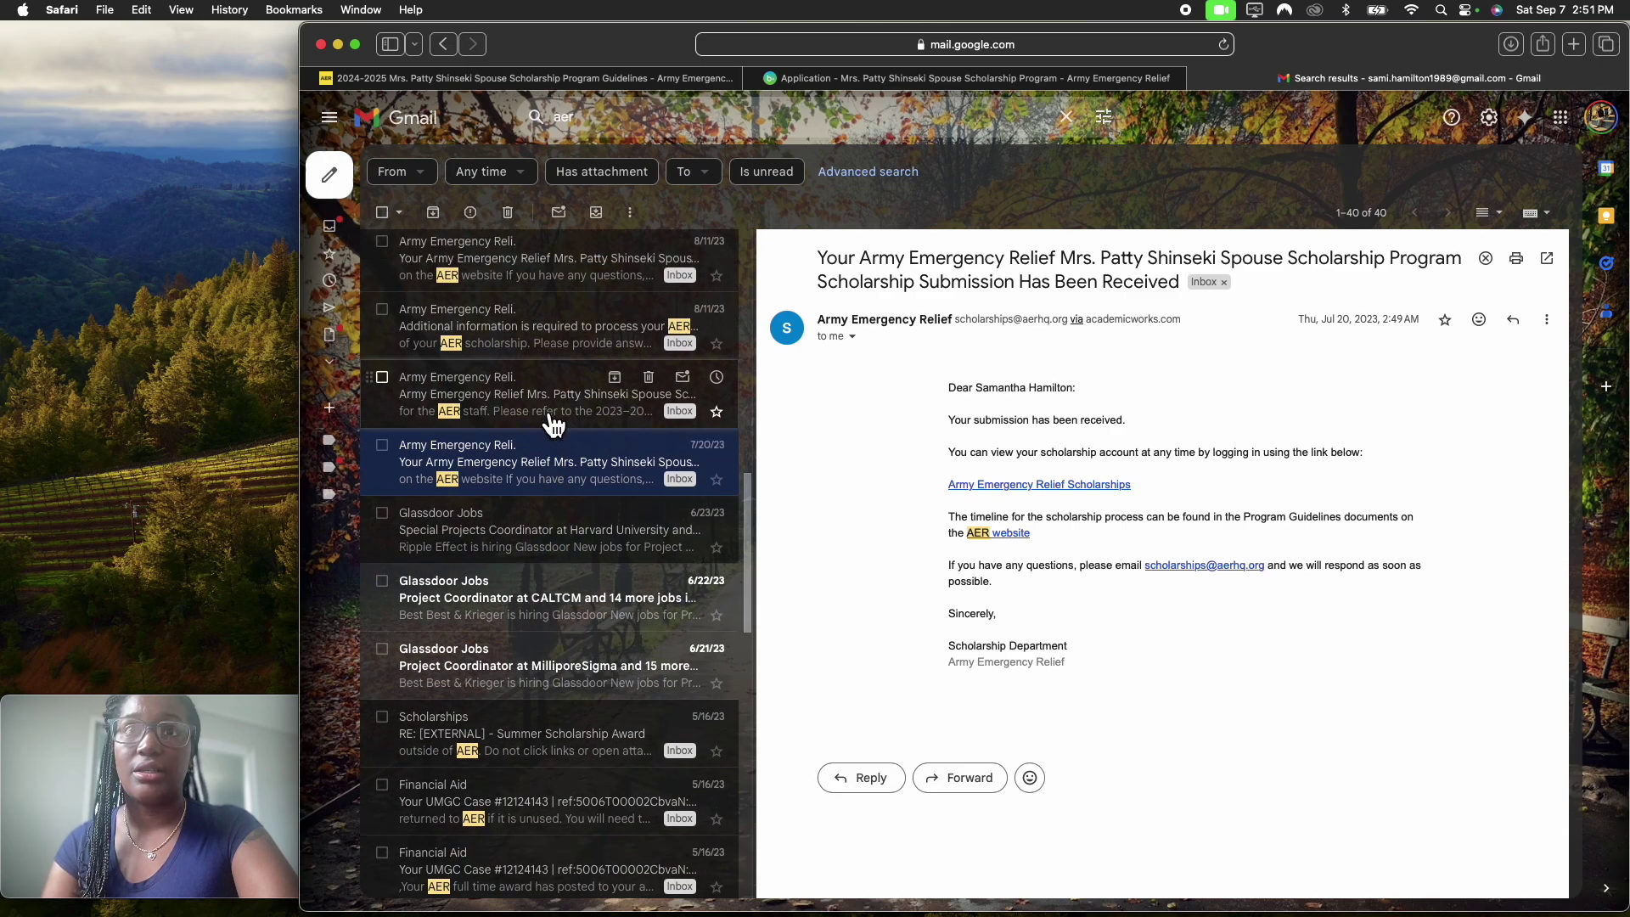
{"action": "left_click", "coordinate": [552, 418]}
Step: View the August 11, 2023 additional information request and submission confirmation, plus the August 12, 2023 disbursement email
{"action": "scroll", "coordinate": [552, 417], "scroll_direction": "up", "scroll_amount": 2}
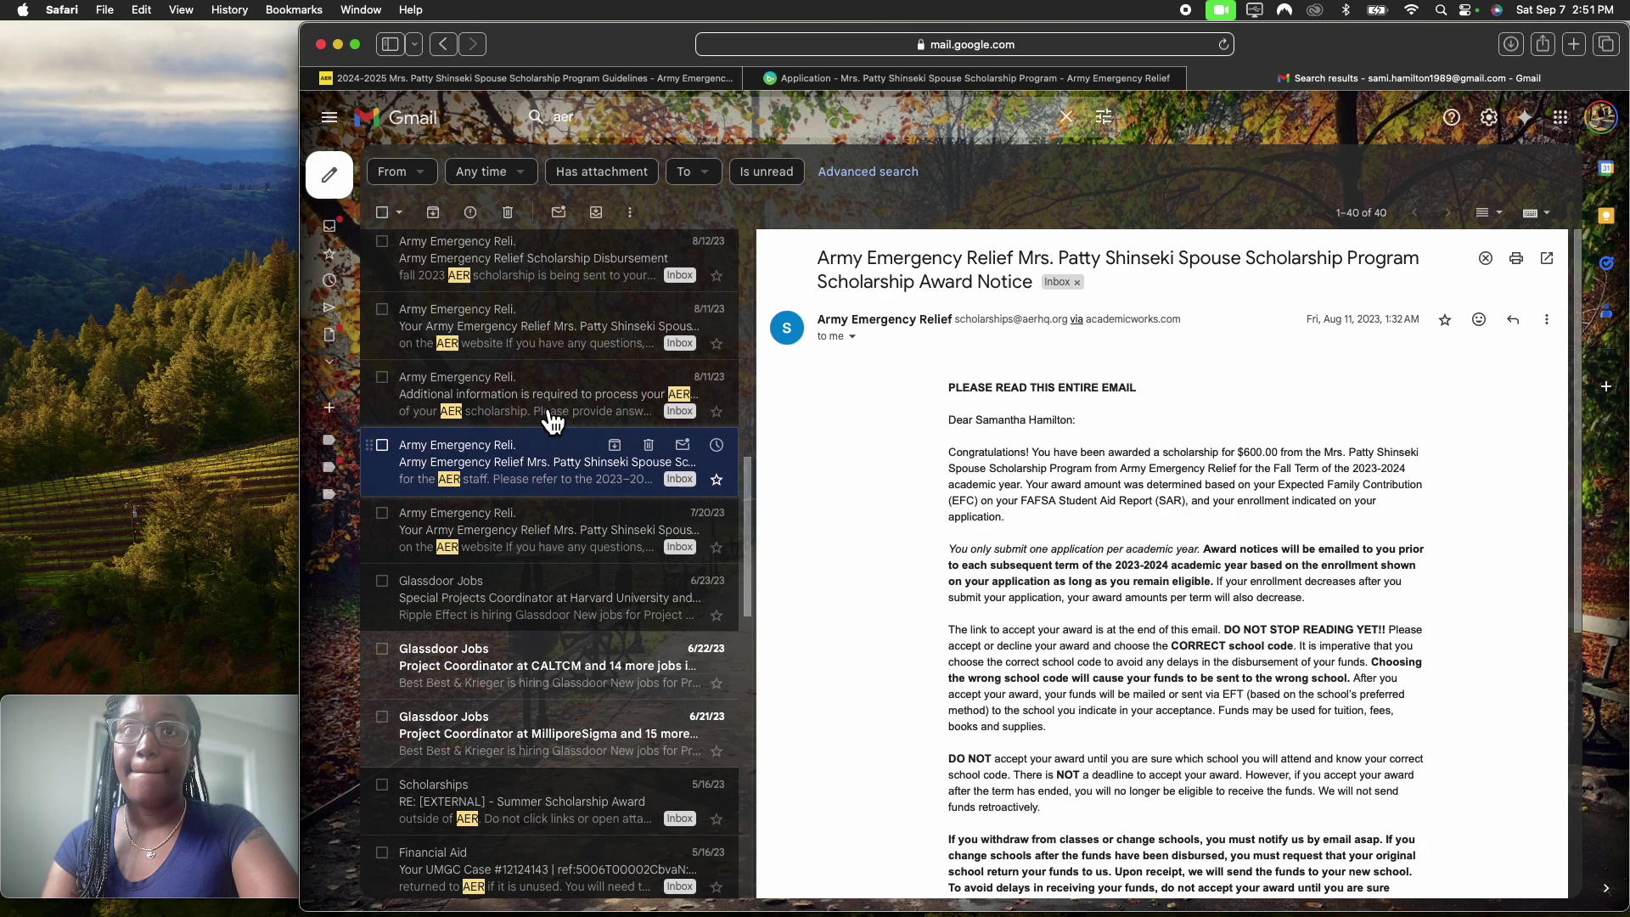
{"action": "left_click", "coordinate": [552, 418]}
{"action": "scroll", "coordinate": [552, 420], "scroll_direction": "up", "scroll_amount": 1}
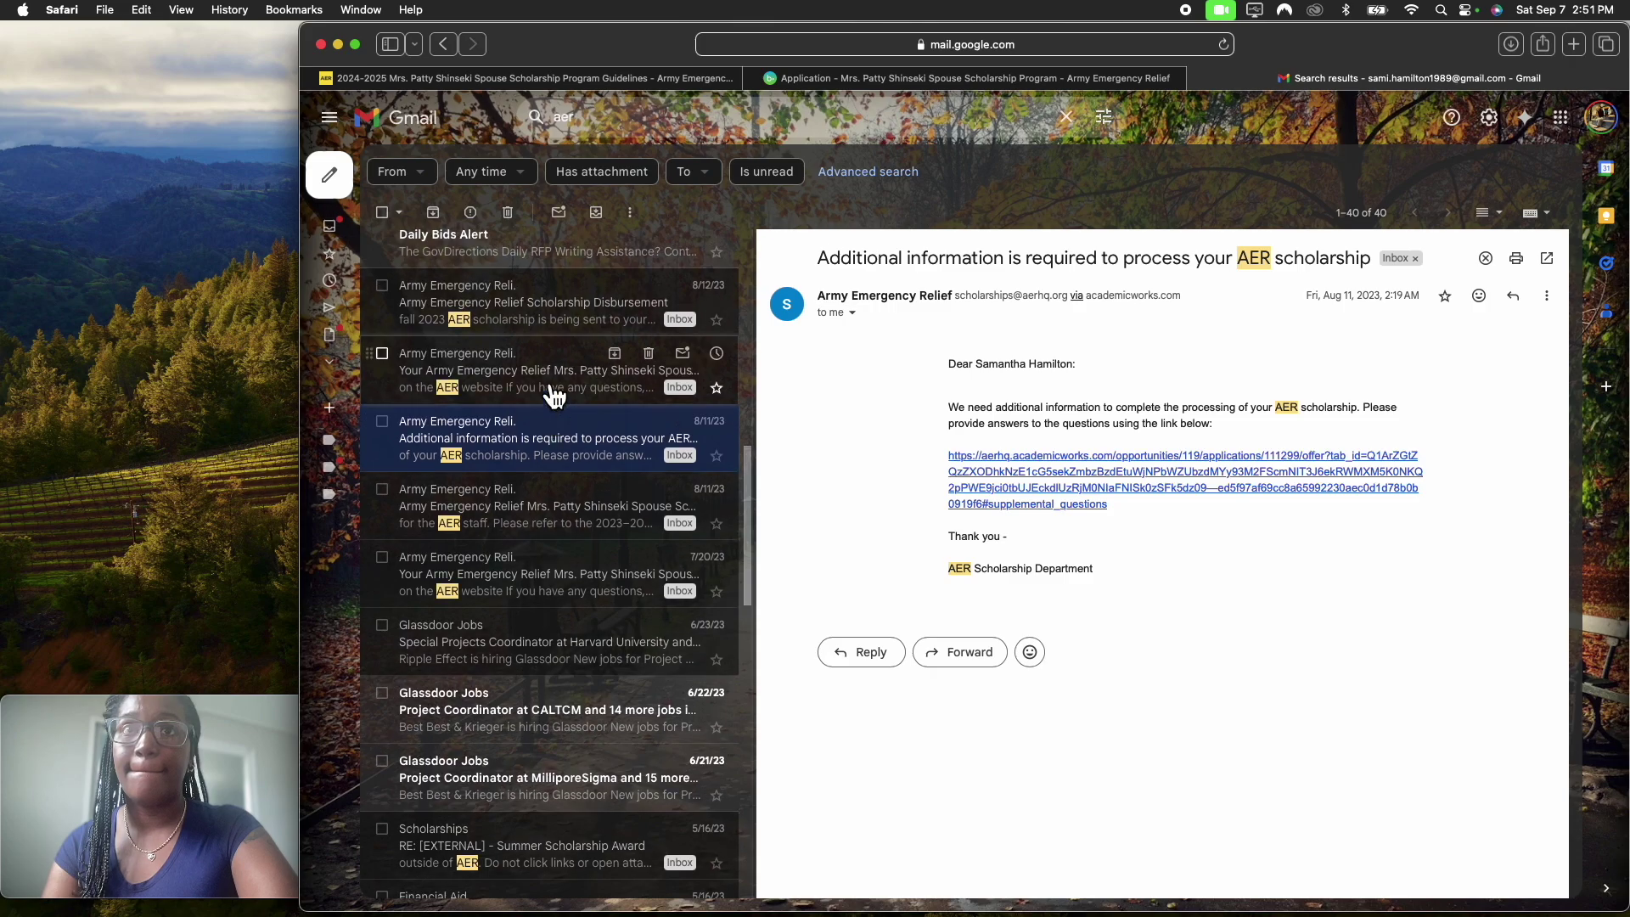
{"action": "left_click", "coordinate": [554, 393]}
{"action": "scroll", "coordinate": [554, 393], "scroll_direction": "up", "scroll_amount": 2}
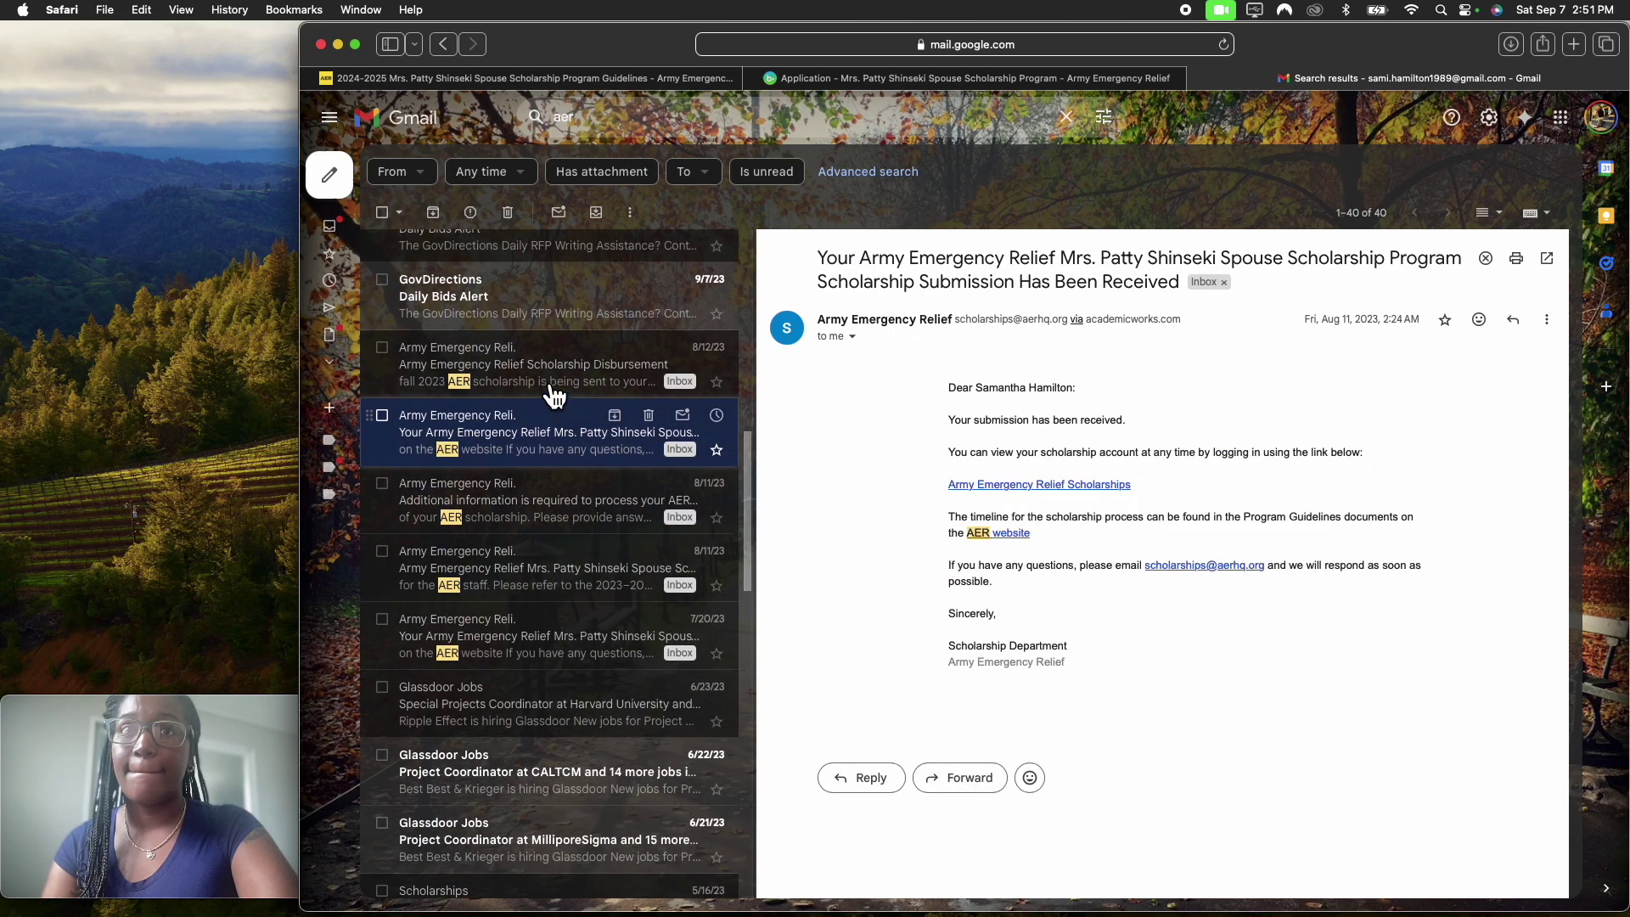
{"action": "left_click", "coordinate": [554, 393]}
Step: Open the next Mrs. Patty Shinseki Spouse Scholarship Program Spring award notice, received after the August 2023 disbursement email
{"action": "scroll", "coordinate": [554, 393], "scroll_direction": "up", "scroll_amount": 5}
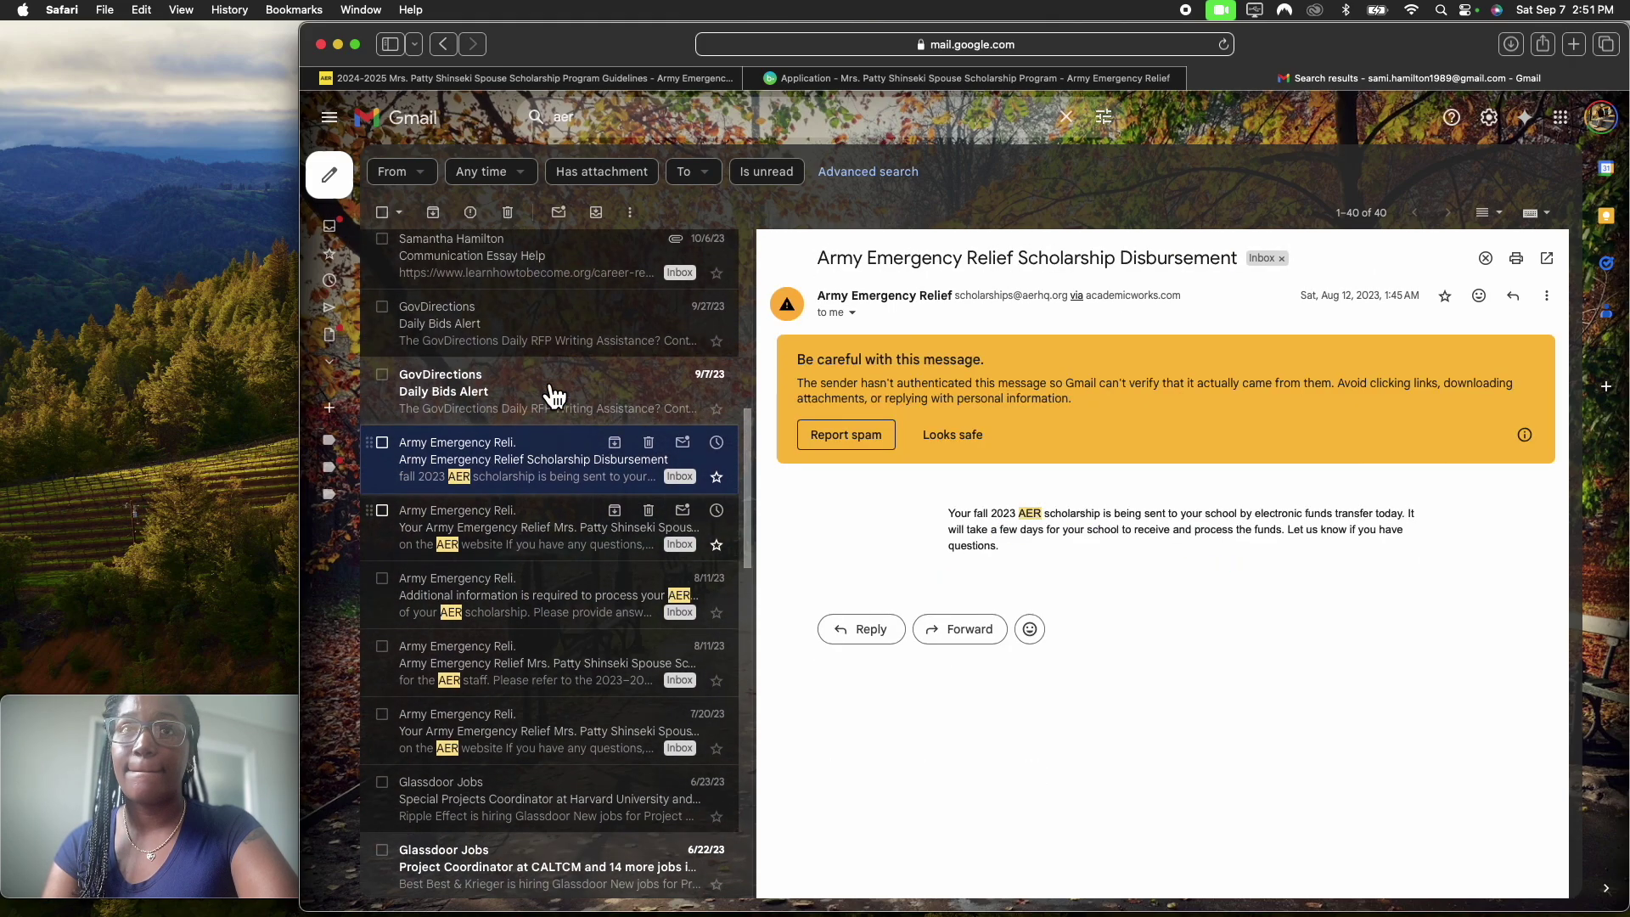
{"action": "left_click", "coordinate": [554, 390]}
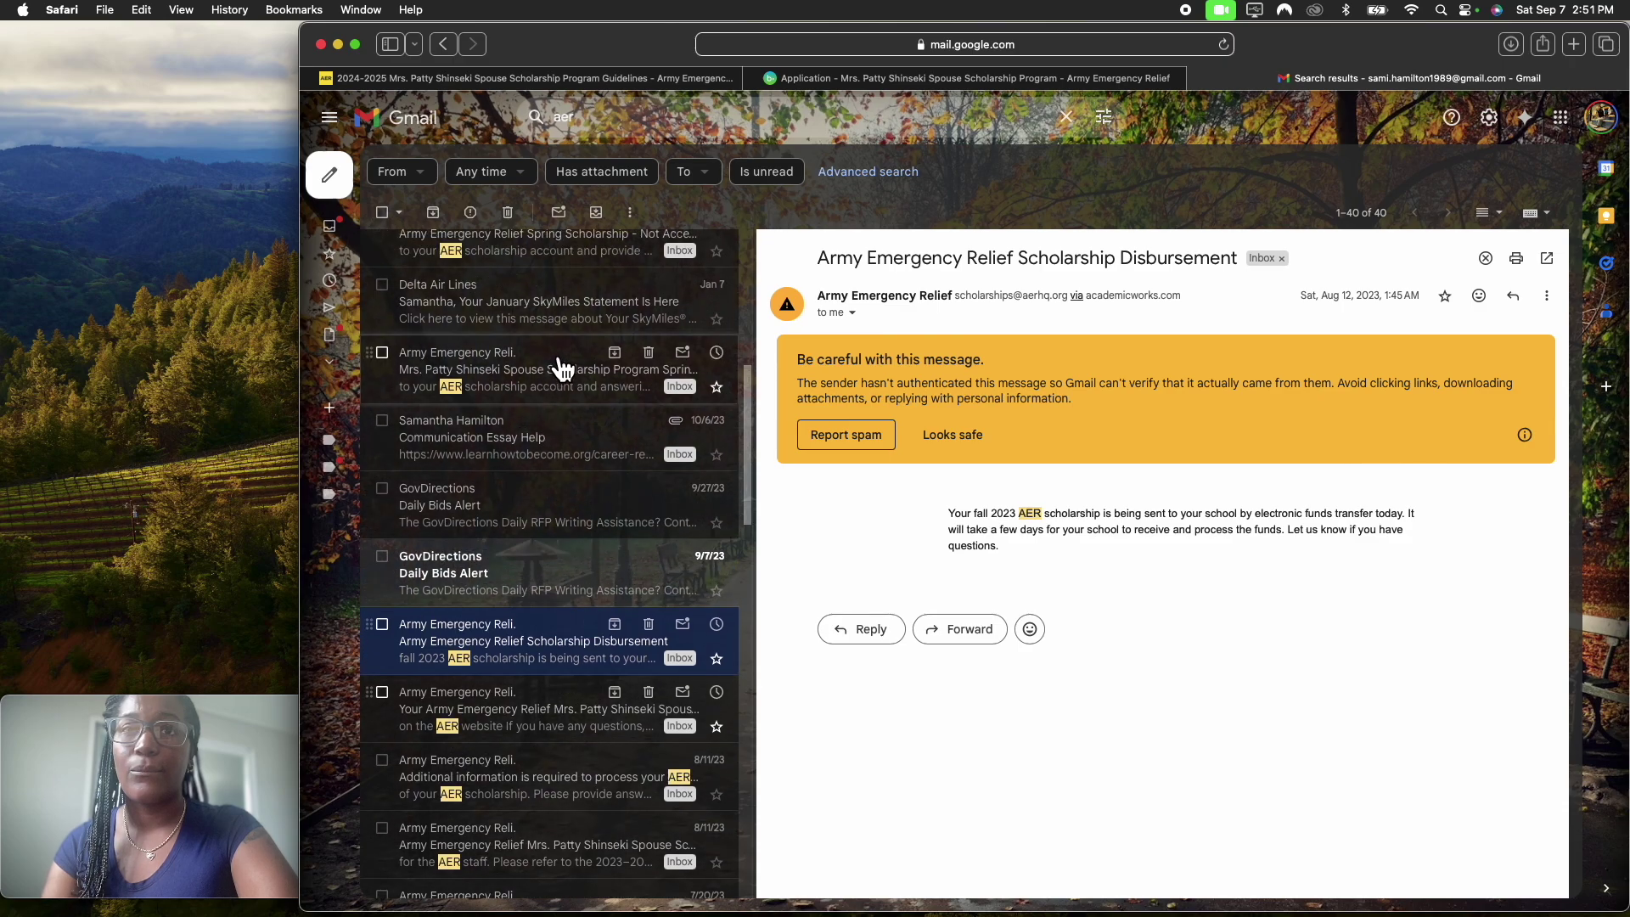